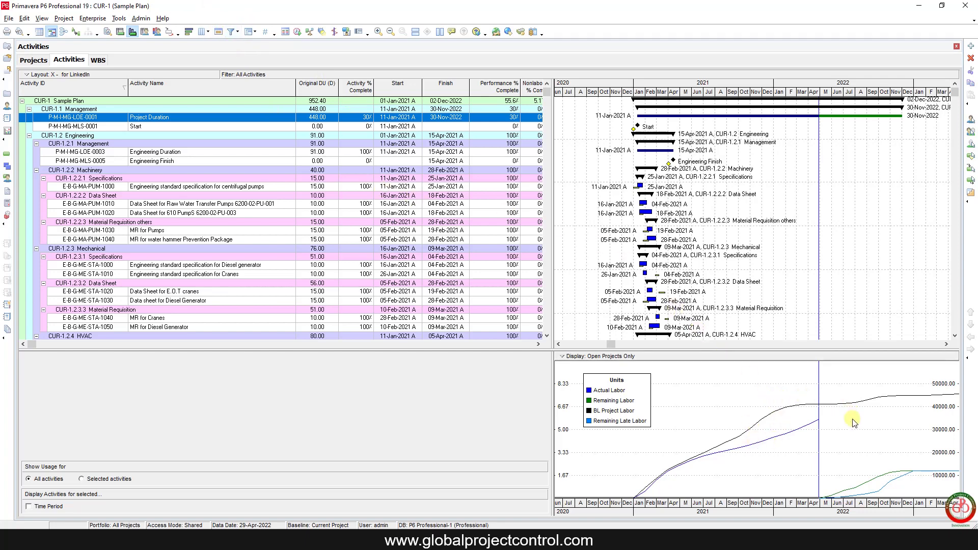
- Select the WBS filter in the activity filters in place of showing all activities
{"action": "left_click", "coordinate": [232, 33]}
{"action": "scroll", "coordinate": [487, 319], "scroll_direction": "down", "scroll_amount": 1}
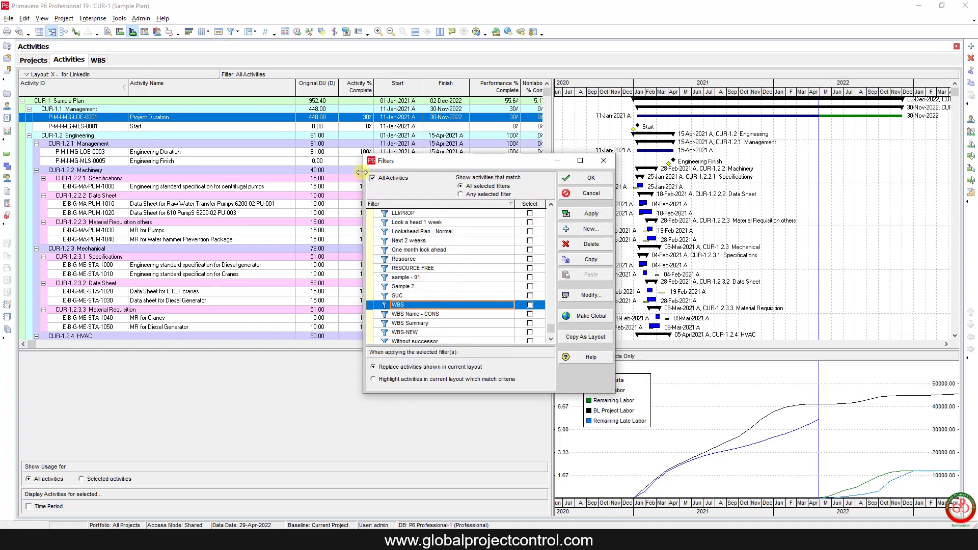
{"action": "left_click", "coordinate": [530, 305]}
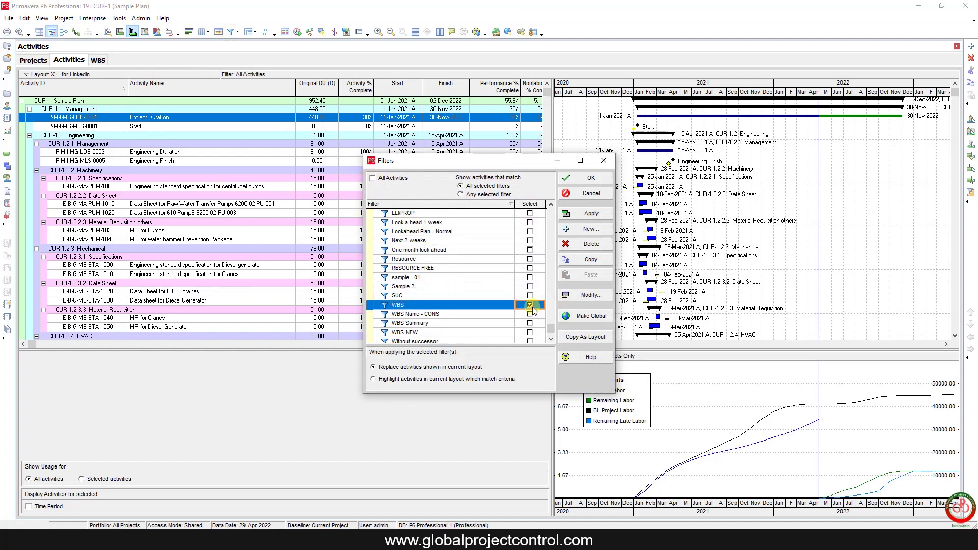
- Set the WBS filter's value to CUR-1.2 Engineering and apply it to the activities
{"action": "left_click", "coordinate": [586, 298]}
{"action": "left_click", "coordinate": [532, 249]}
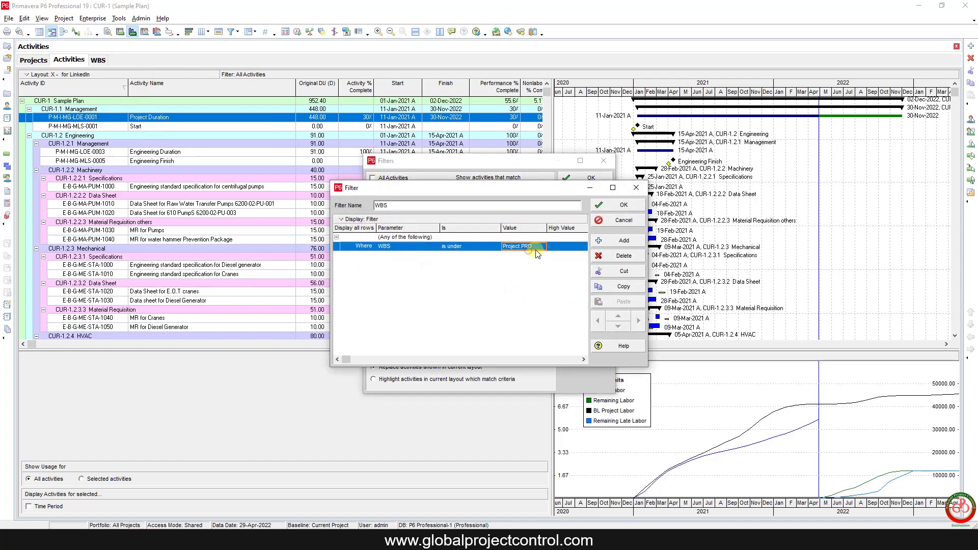
{"action": "left_click", "coordinate": [536, 250]}
{"action": "left_click", "coordinate": [264, 145]}
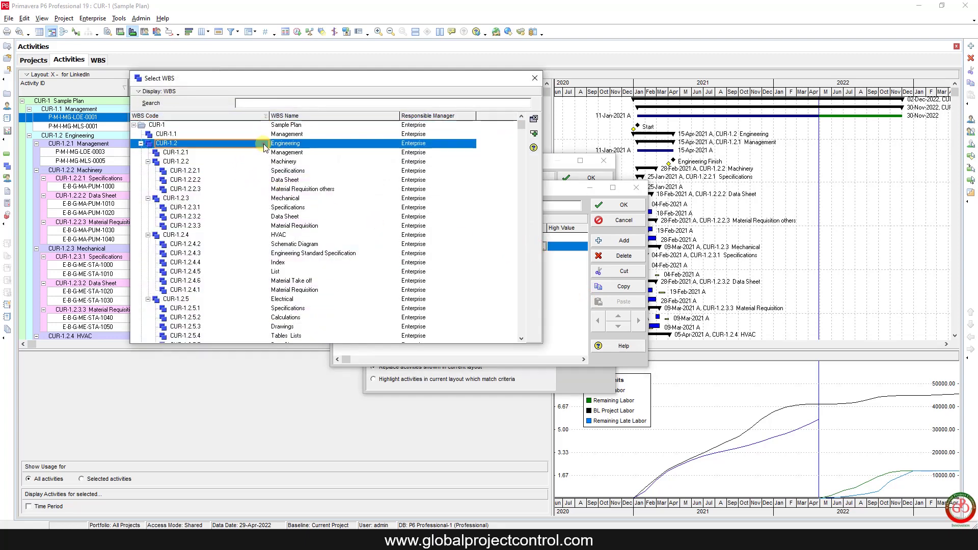
{"action": "double_click", "coordinate": [265, 145]}
{"action": "left_click", "coordinate": [604, 205]}
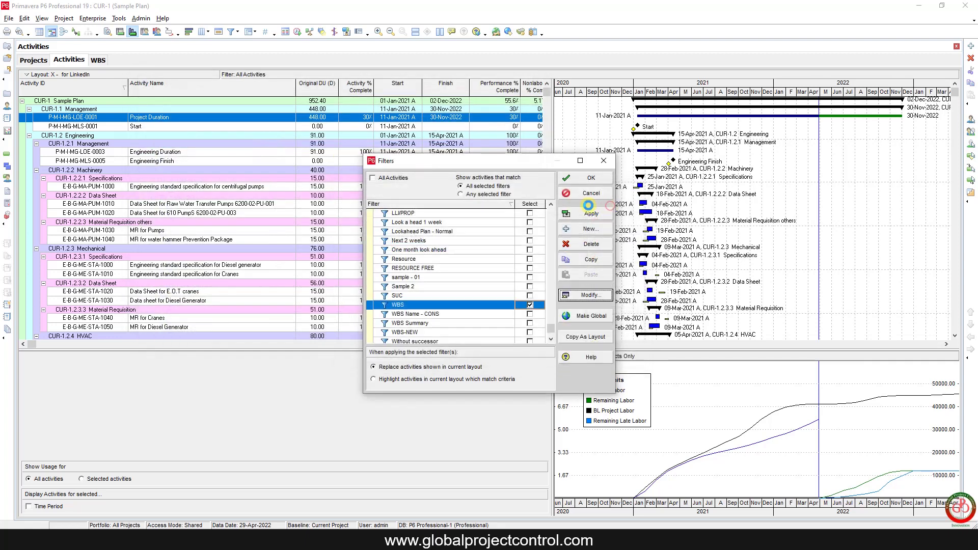
{"action": "left_click", "coordinate": [589, 209]}
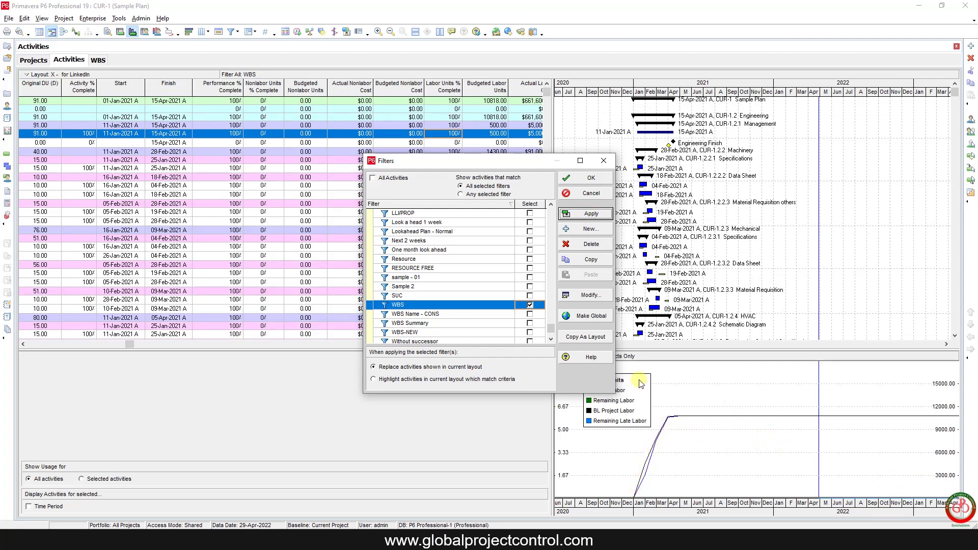
- Change the WBS filter's value to CUR-1.1 Management and apply it to the current layout
{"action": "left_click_drag", "start_coordinate": [525, 161], "coordinate": [328, 231]}
{"action": "left_click", "coordinate": [388, 366]}
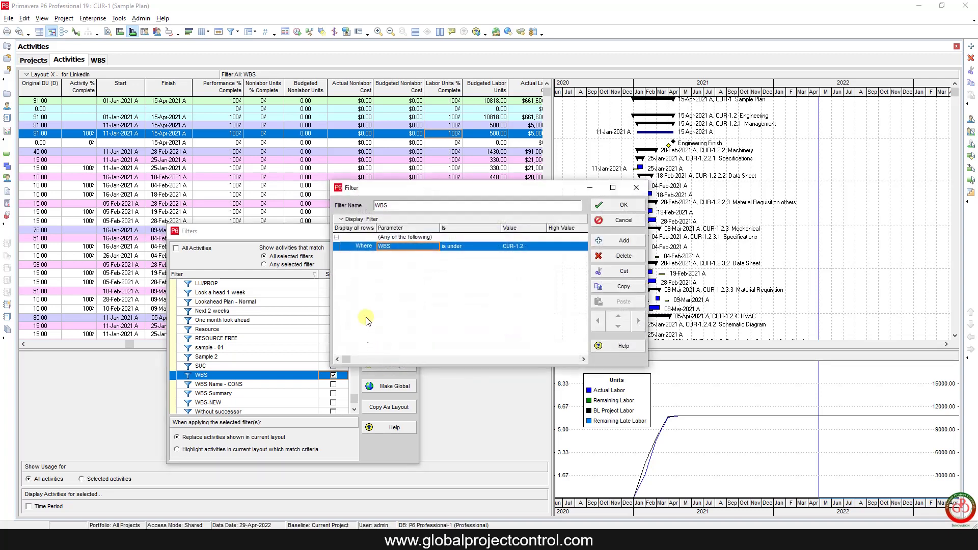
{"action": "left_click", "coordinate": [533, 245]}
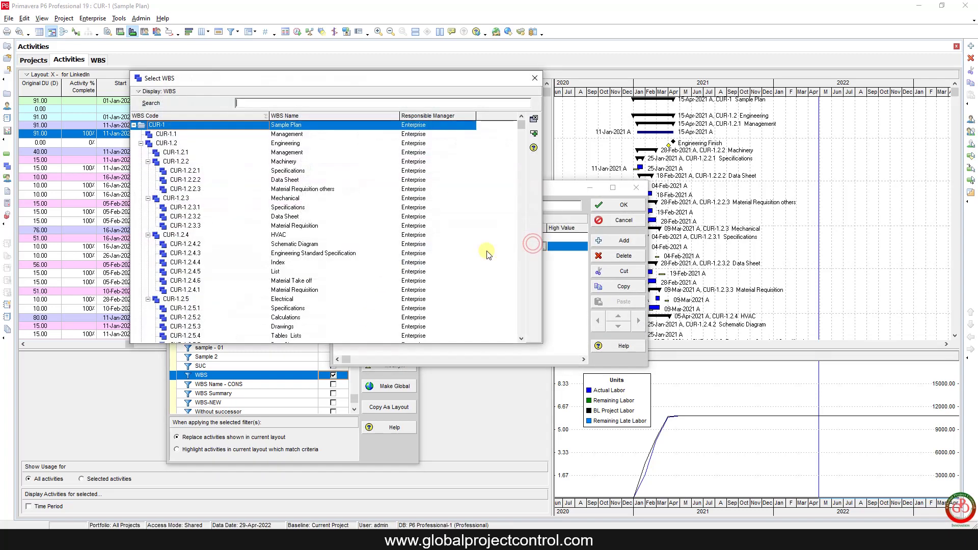
{"action": "double_click", "coordinate": [266, 134]}
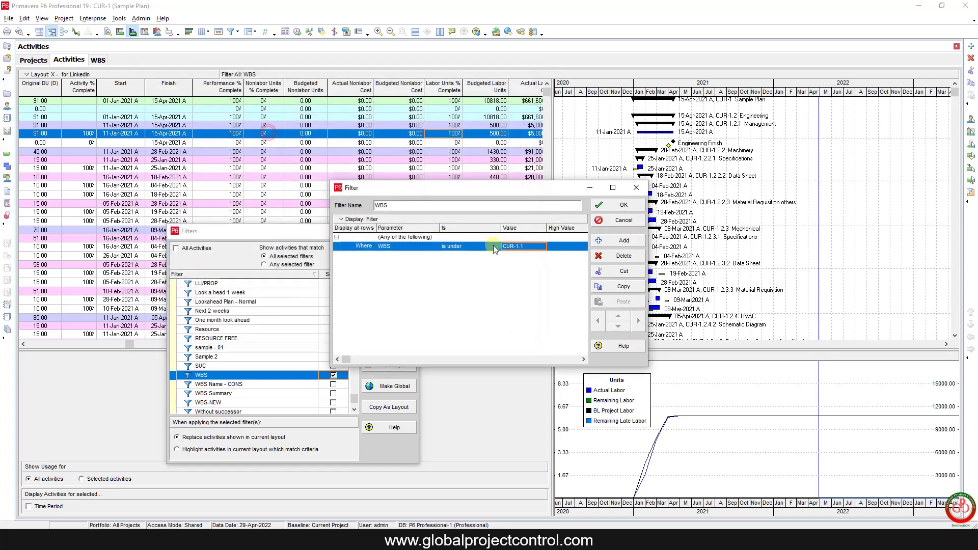
{"action": "left_click", "coordinate": [617, 205]}
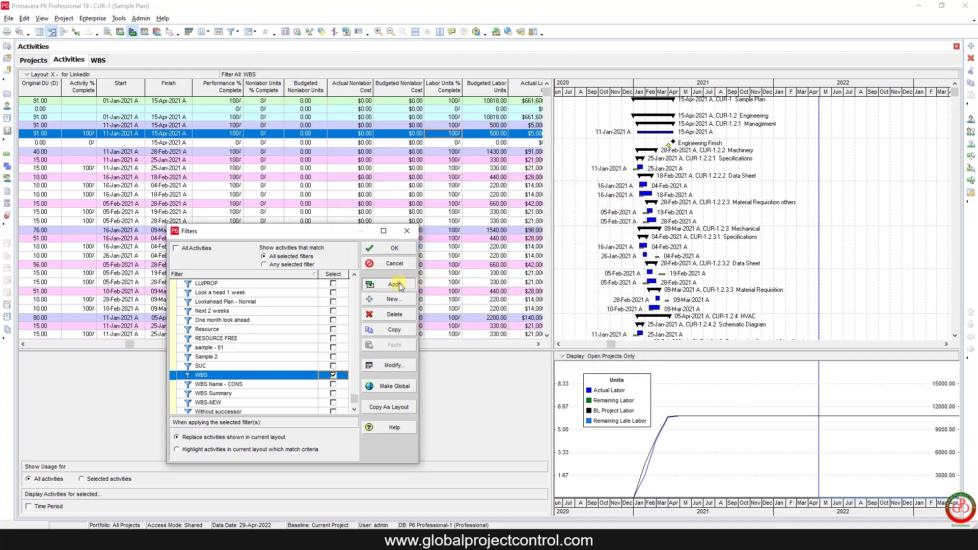
{"action": "left_click", "coordinate": [412, 287]}
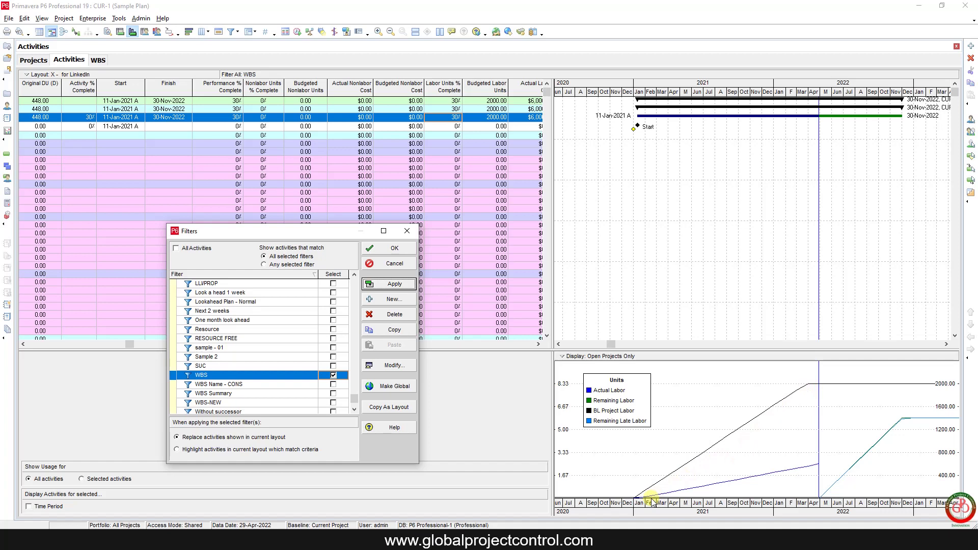
- Set the WBS filter's value to CUR-1.3 Procurement, apply it, and close the filter list
{"action": "left_click", "coordinate": [400, 369]}
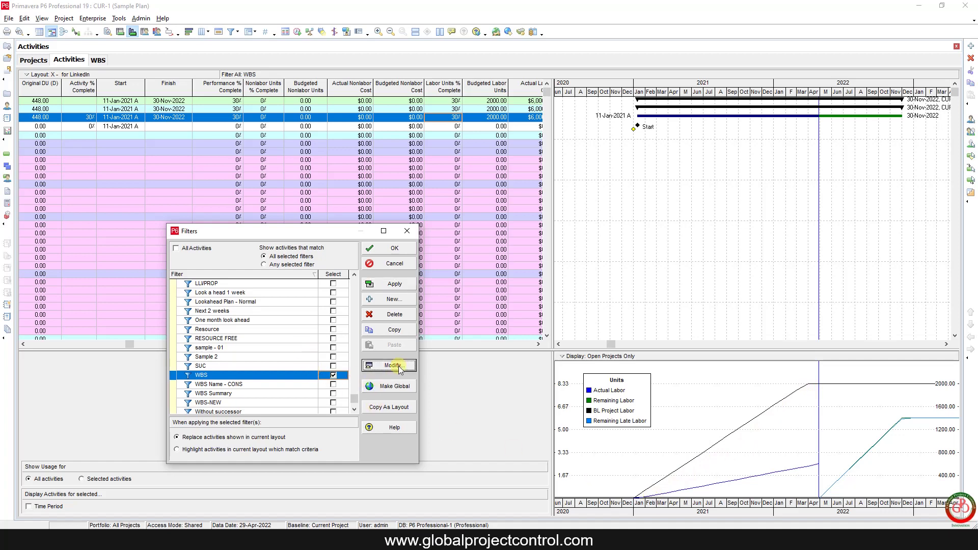
{"action": "left_click", "coordinate": [523, 247]}
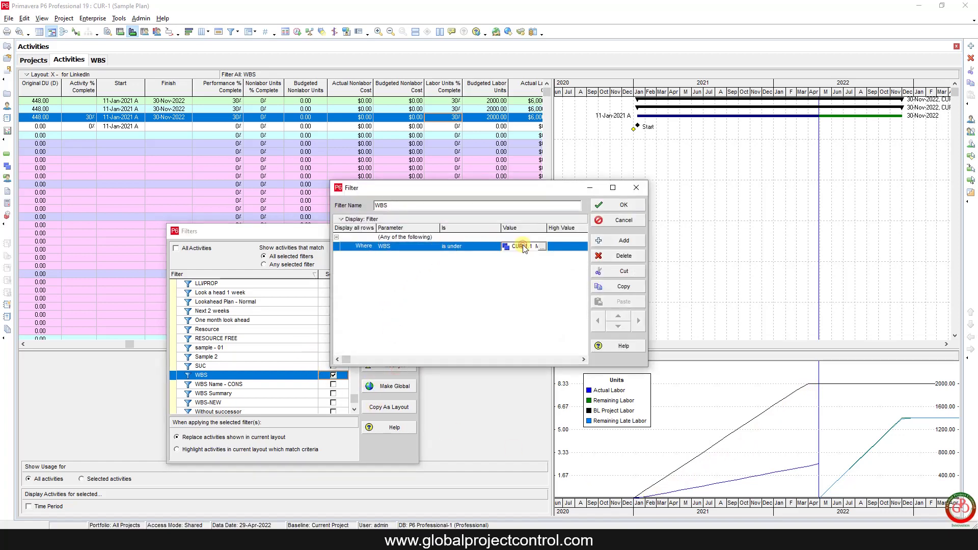
{"action": "left_click", "coordinate": [199, 300]}
{"action": "double_click", "coordinate": [199, 300]}
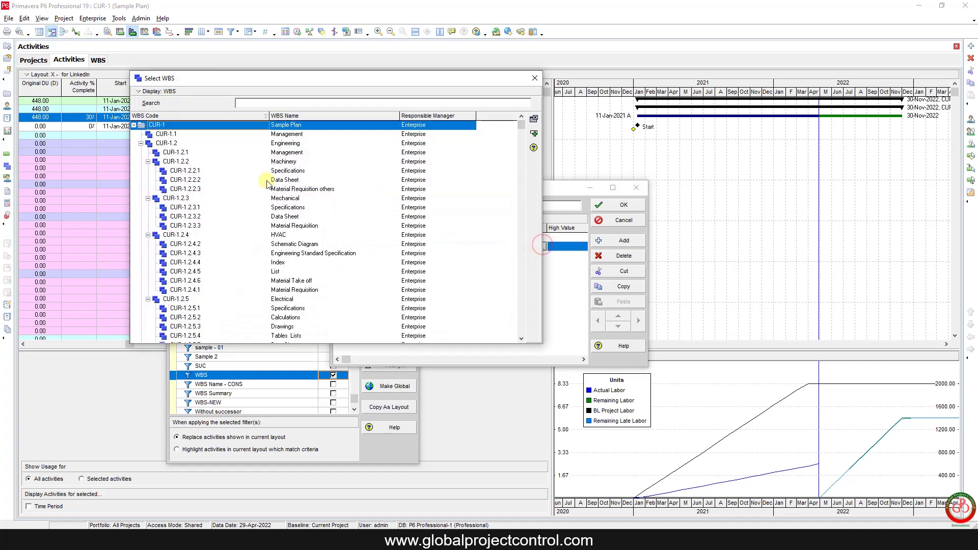
{"action": "left_click", "coordinate": [141, 144]}
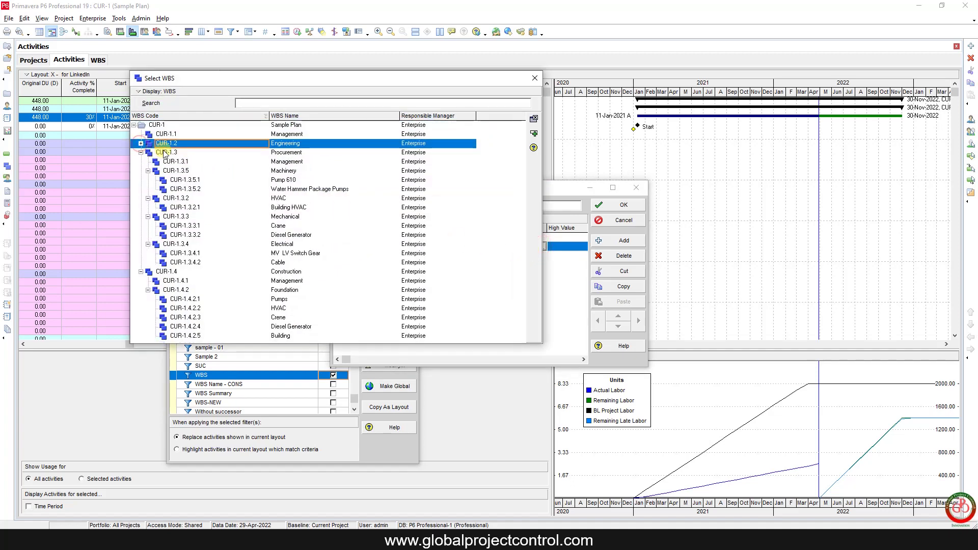
{"action": "double_click", "coordinate": [163, 152]}
{"action": "left_click", "coordinate": [624, 205]}
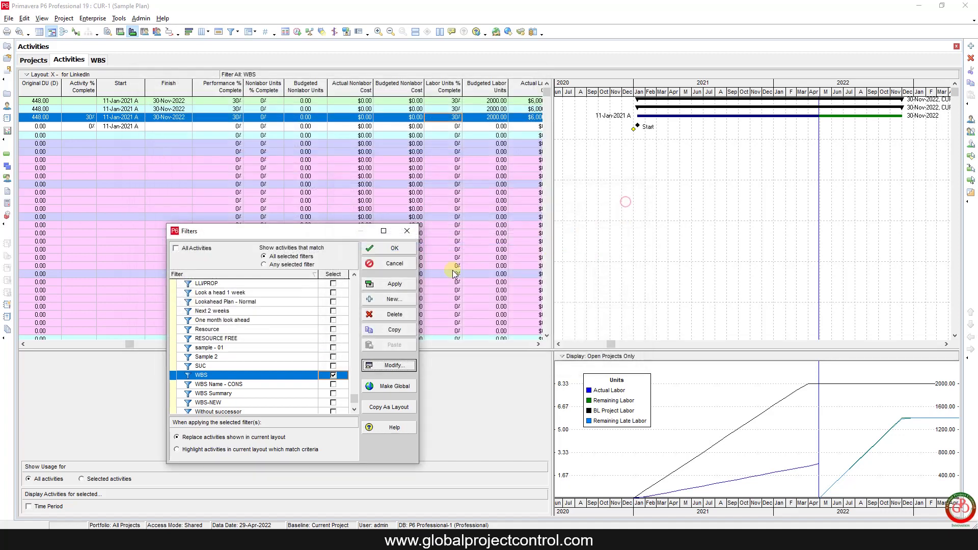
{"action": "left_click", "coordinate": [394, 283]}
{"action": "left_click", "coordinate": [404, 250]}
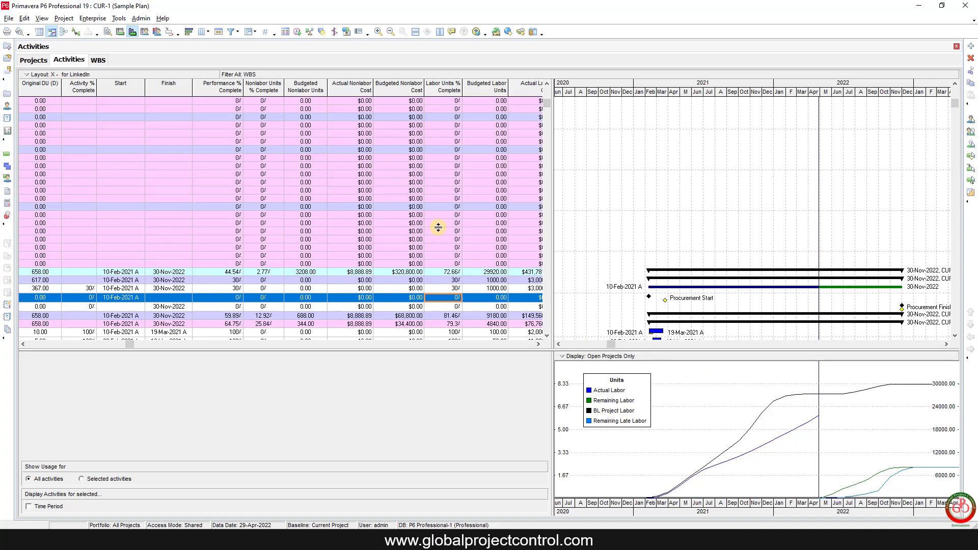
- Open the reports list and start a new report in the S-Curve report group
{"action": "left_click_drag", "start_coordinate": [130, 345], "coordinate": [32, 345]}
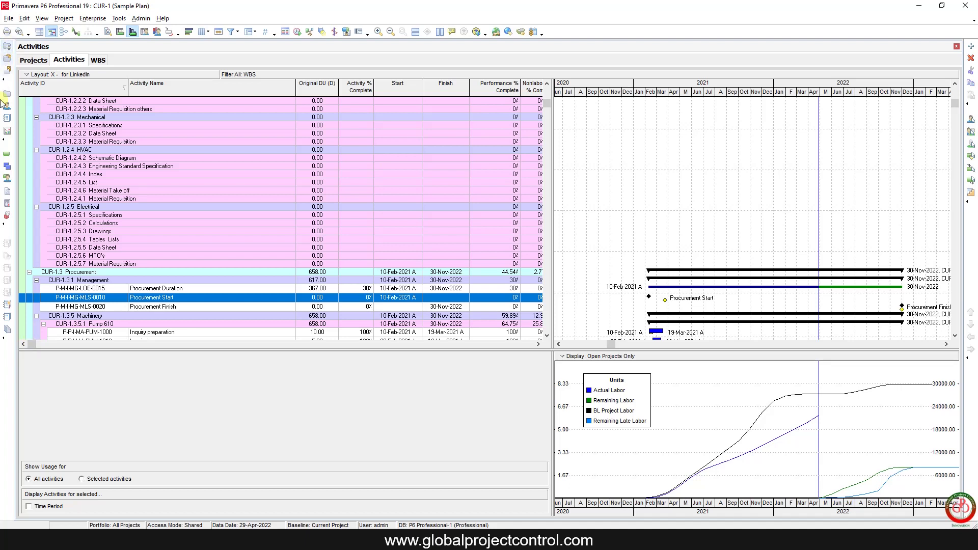
{"action": "left_click", "coordinate": [8, 120]}
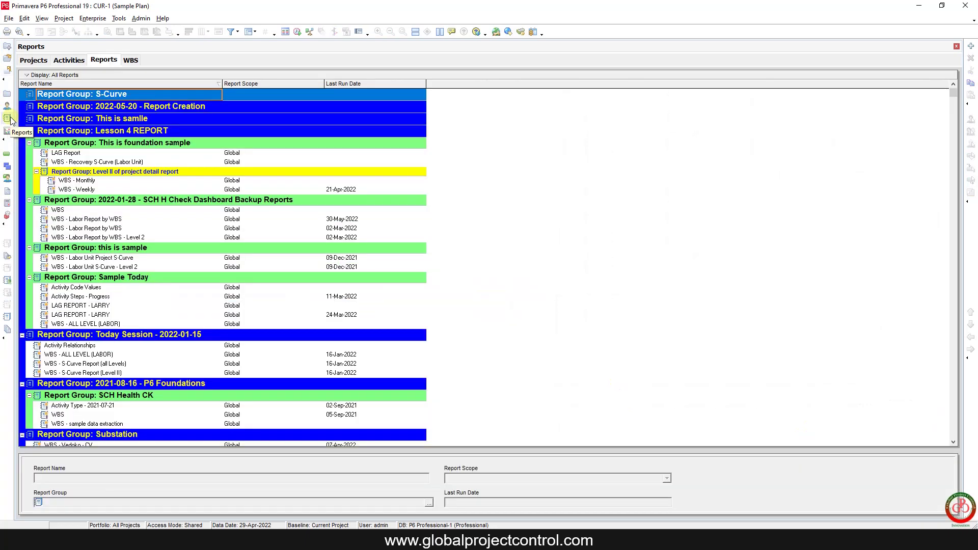
{"action": "left_click", "coordinate": [99, 102]}
{"action": "left_click", "coordinate": [100, 95]}
{"action": "left_click", "coordinate": [972, 46]}
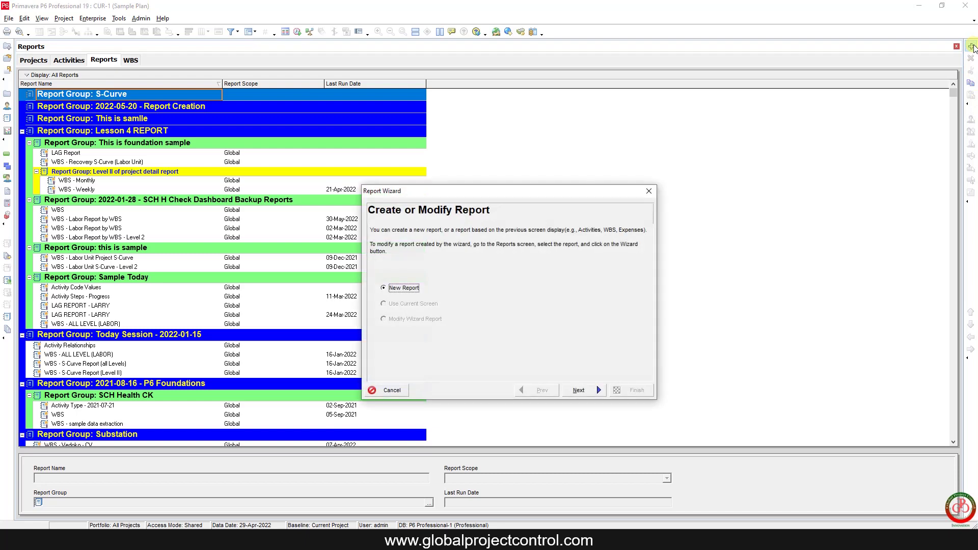
- Enable time-distributed data for the new report and choose WBS as its subject area
{"action": "left_click", "coordinate": [589, 390]}
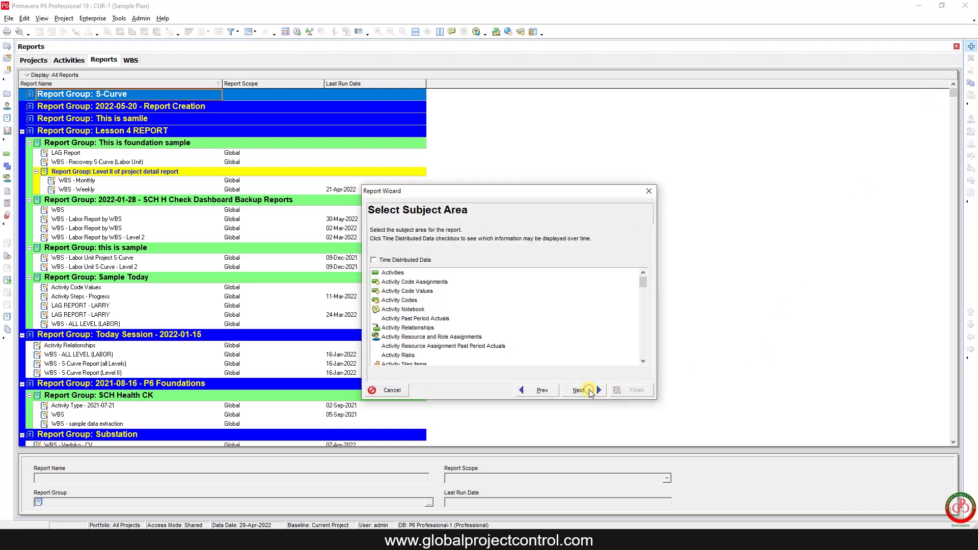
{"action": "left_click", "coordinate": [398, 261]}
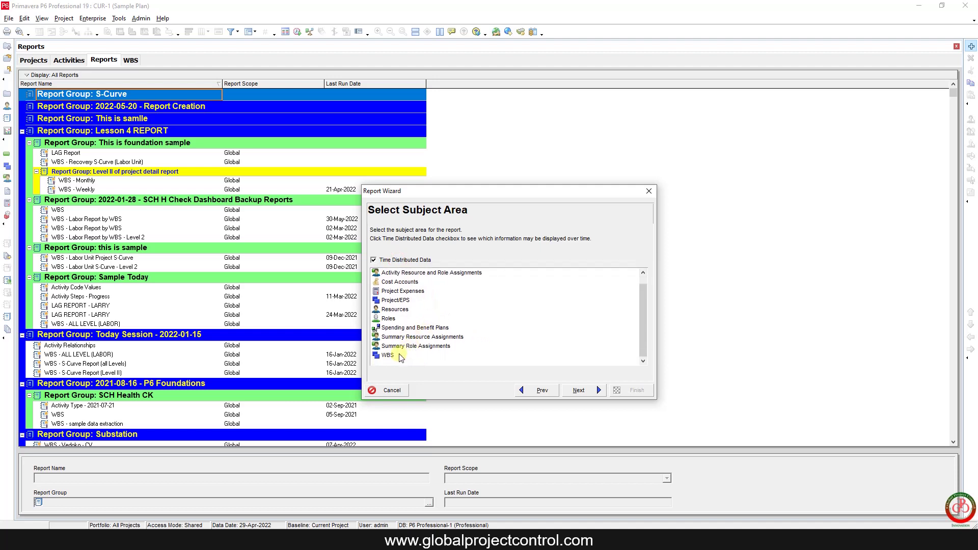
{"action": "left_click", "coordinate": [393, 356]}
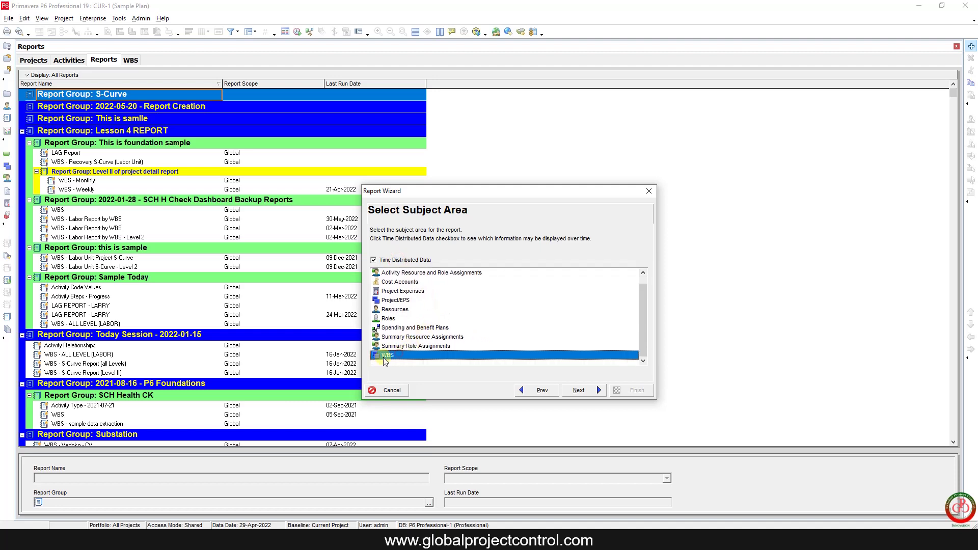
{"action": "left_click", "coordinate": [591, 392]}
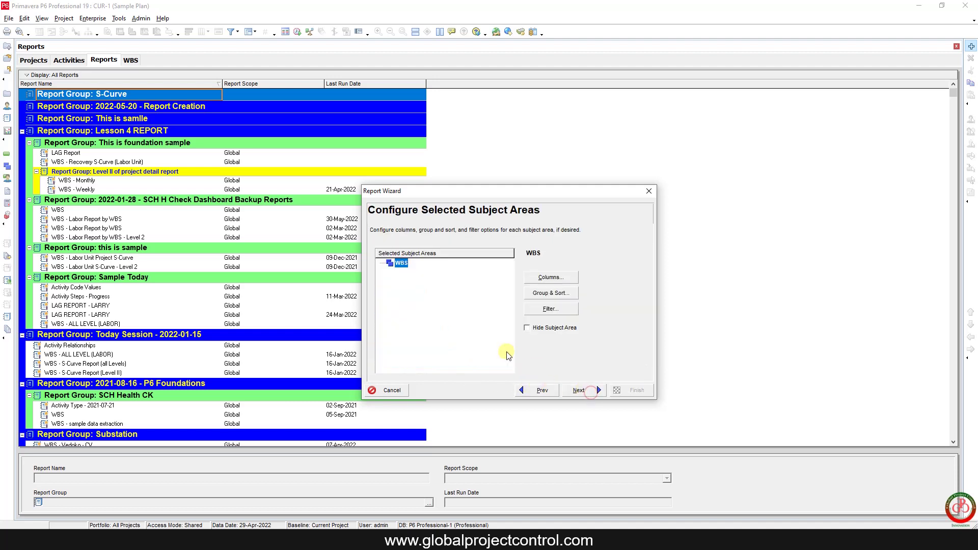
- Add the BL Project Labor Units and Actual Labor Units columns to the WBS subject area, placing BL Project Labor Units after WBS Name
{"action": "left_click", "coordinate": [551, 279]}
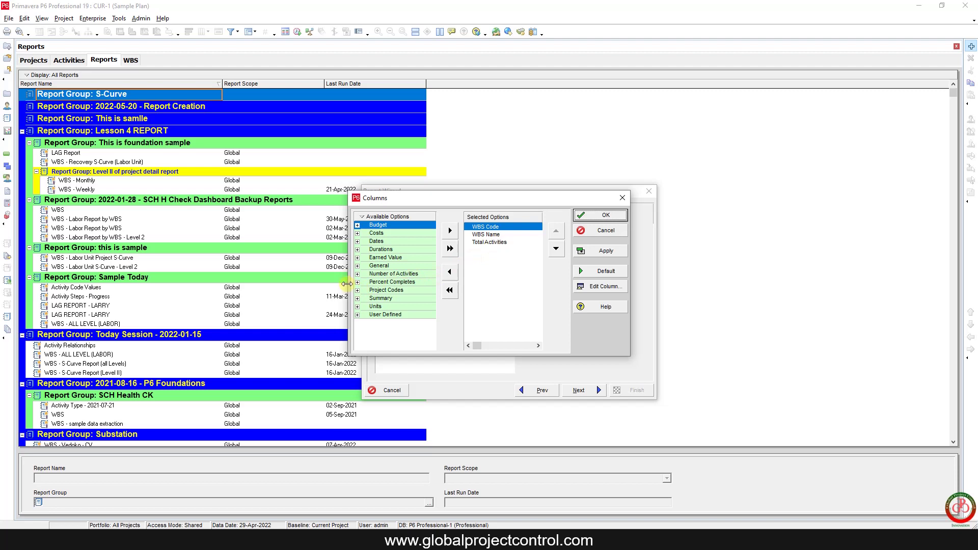
{"action": "left_click_drag", "start_coordinate": [347, 284], "coordinate": [288, 285]}
{"action": "double_click", "coordinate": [316, 307]}
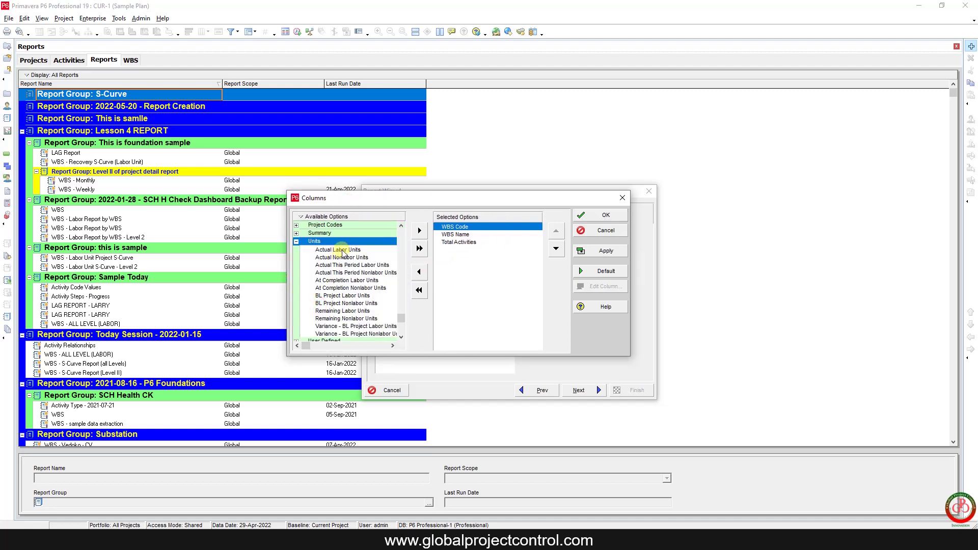
{"action": "double_click", "coordinate": [347, 297]}
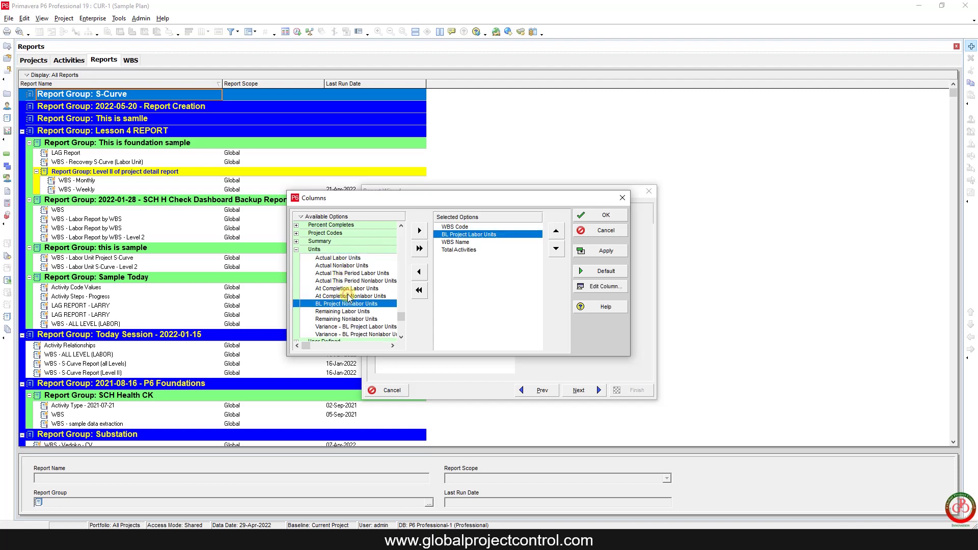
{"action": "left_click", "coordinate": [556, 250]}
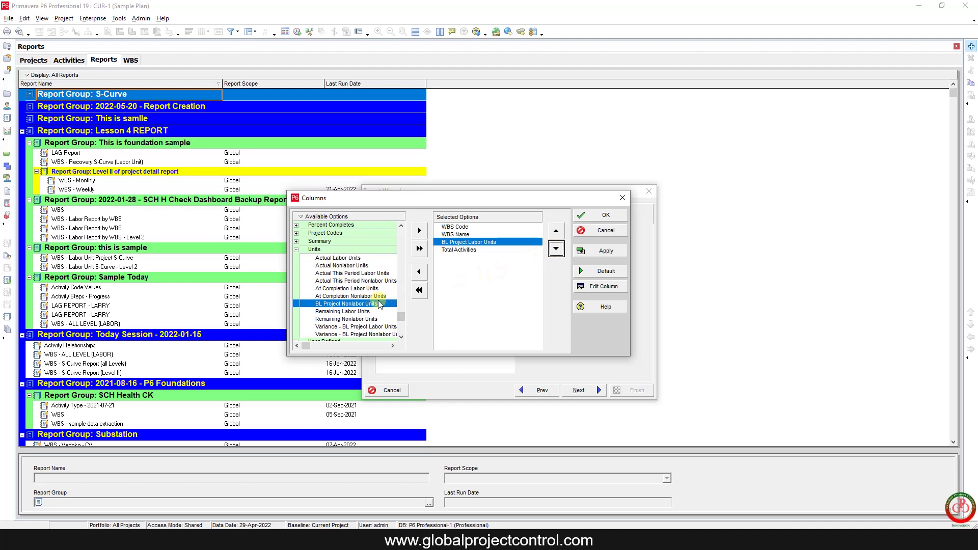
{"action": "double_click", "coordinate": [337, 251]}
{"action": "left_click", "coordinate": [604, 215]}
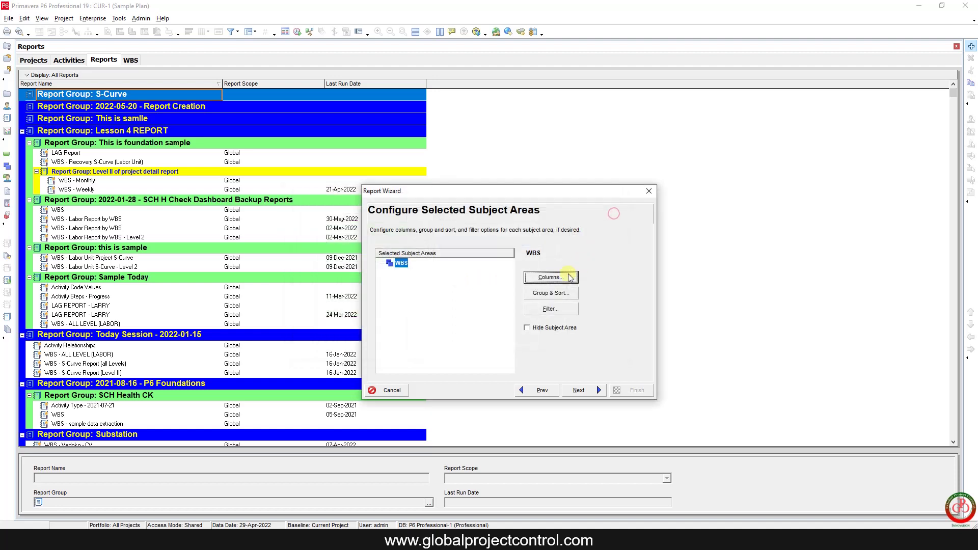
- Limit the report's WBS grouping to level 2
{"action": "left_click", "coordinate": [543, 294]}
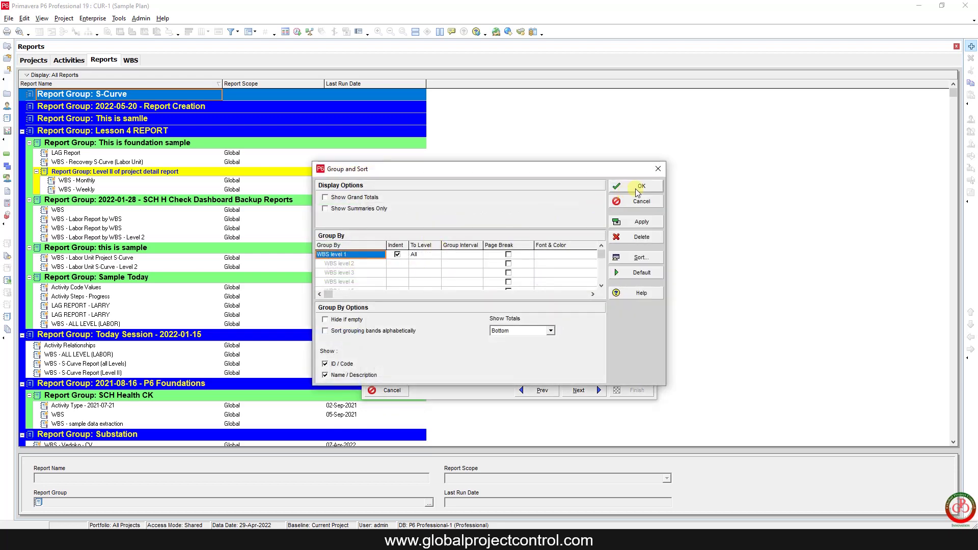
{"action": "left_click", "coordinate": [432, 255]}
{"action": "left_click", "coordinate": [436, 255]}
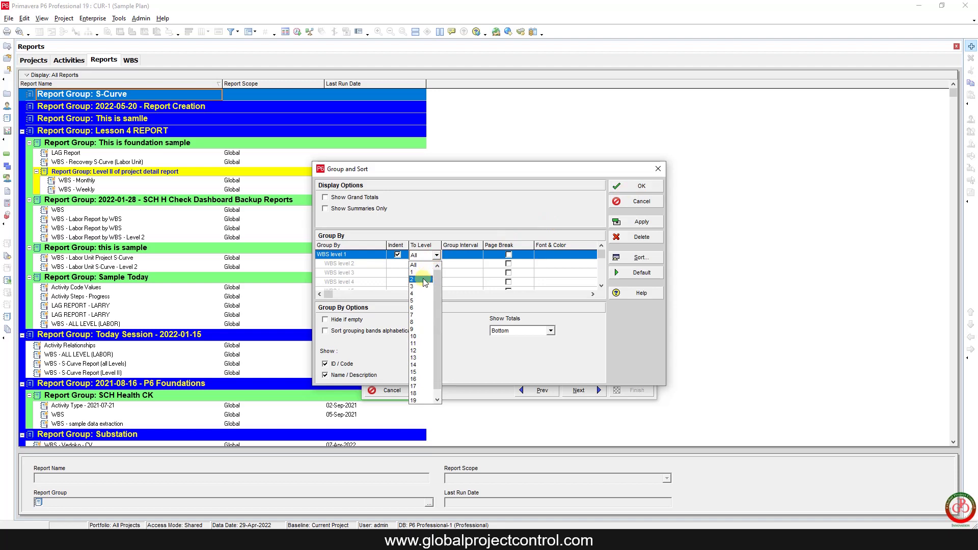
{"action": "left_click", "coordinate": [425, 280]}
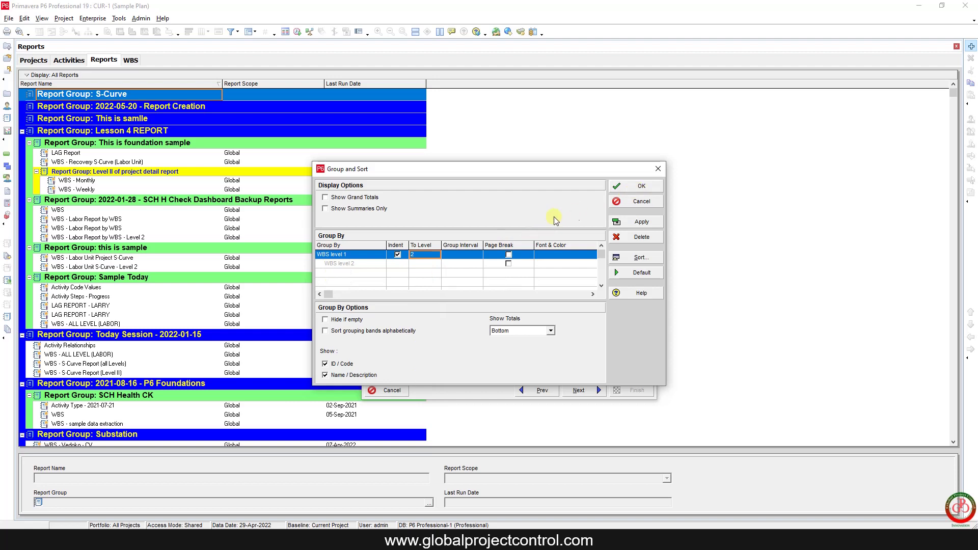
{"action": "left_click", "coordinate": [644, 187]}
- Accept the default filter for the WBS subject area and proceed to the report's date options
{"action": "left_click", "coordinate": [556, 311]}
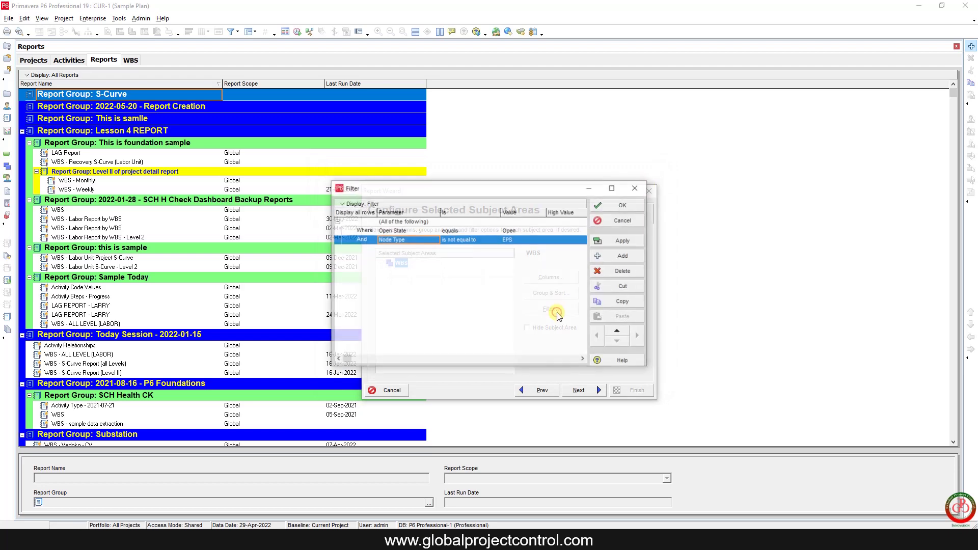
{"action": "left_click", "coordinate": [636, 209]}
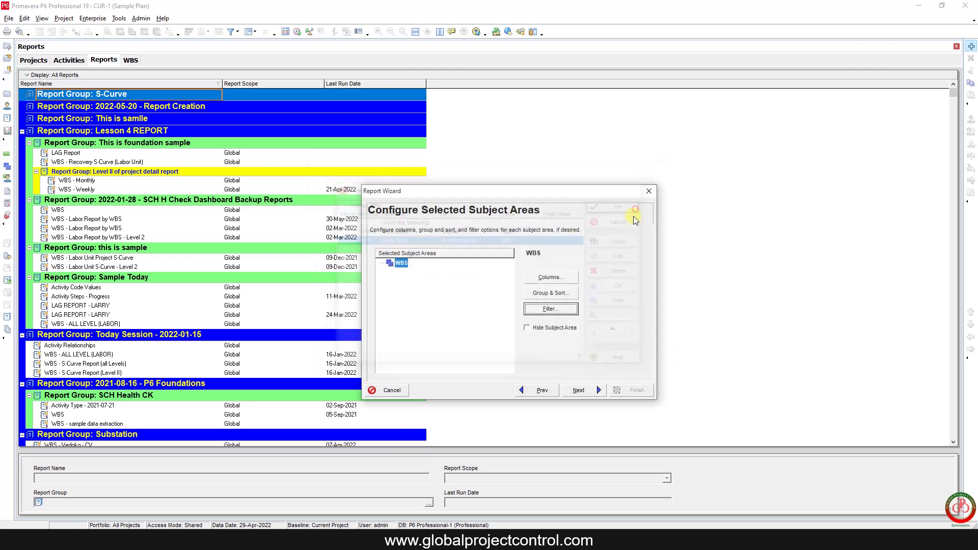
{"action": "left_click", "coordinate": [579, 390]}
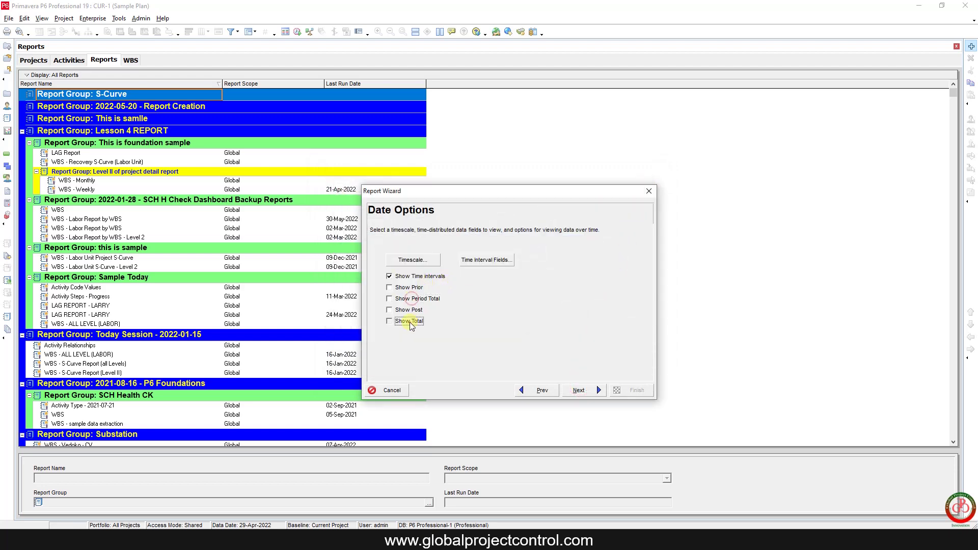
- Include totals in the report and accept the monthly timescale running from PS to PF
{"action": "left_click", "coordinate": [411, 322]}
{"action": "left_click", "coordinate": [420, 261]}
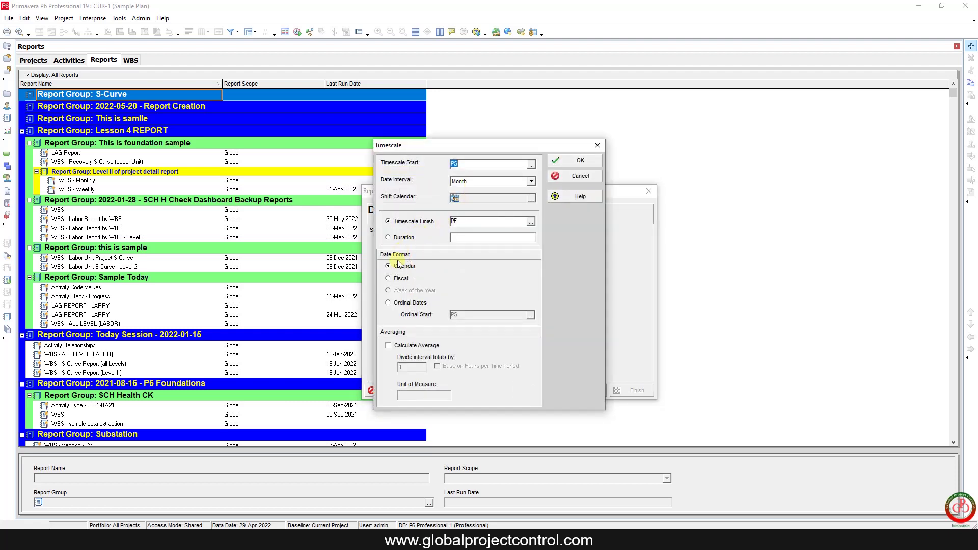
{"action": "left_click", "coordinate": [576, 160]}
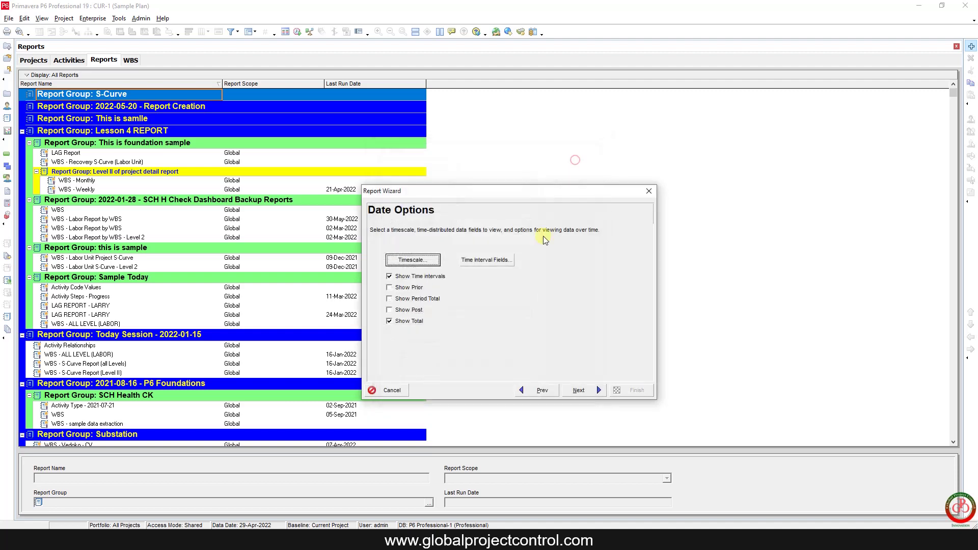
- Add the cumulative Cum BL Project Labor Units field to the report's time interval fields
{"action": "left_click", "coordinate": [488, 260]}
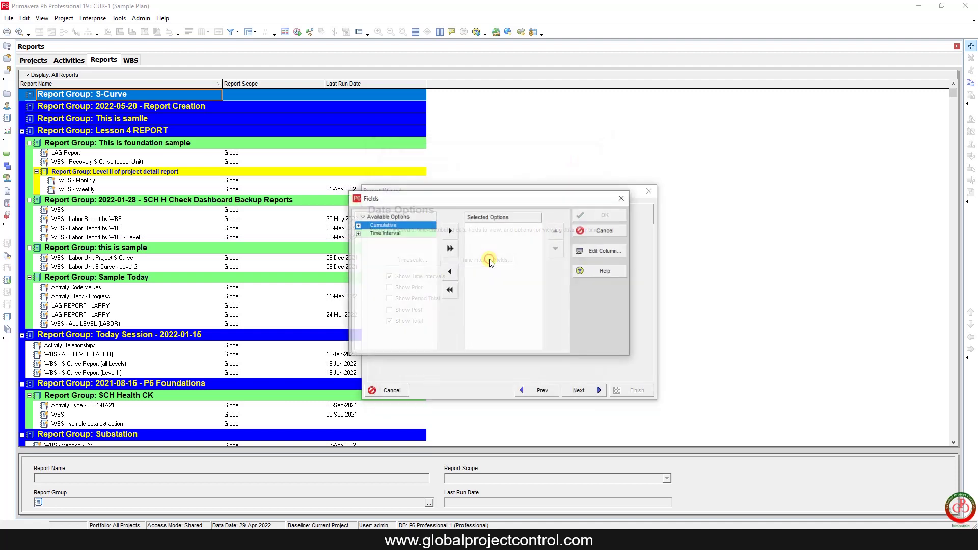
{"action": "double_click", "coordinate": [382, 232]}
{"action": "left_click", "coordinate": [390, 226]}
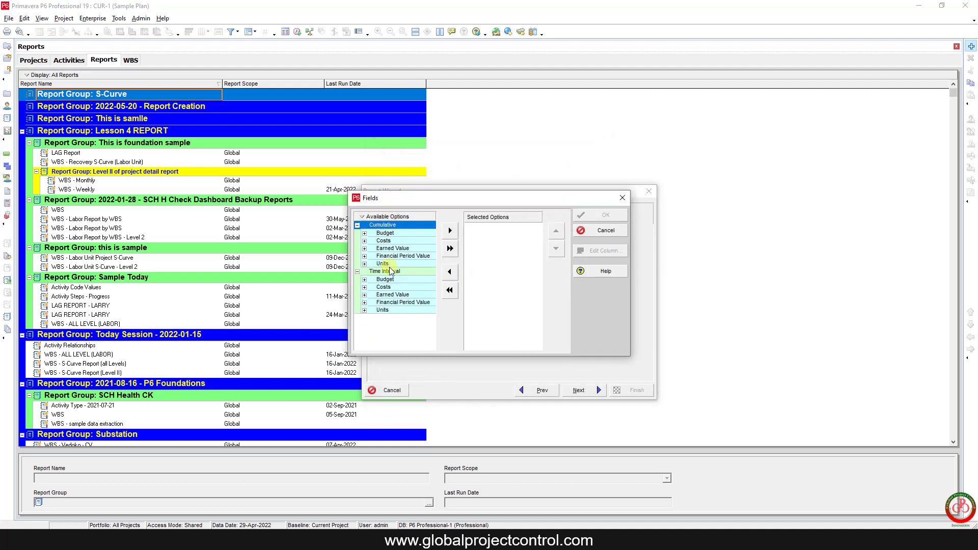
{"action": "double_click", "coordinate": [386, 272]}
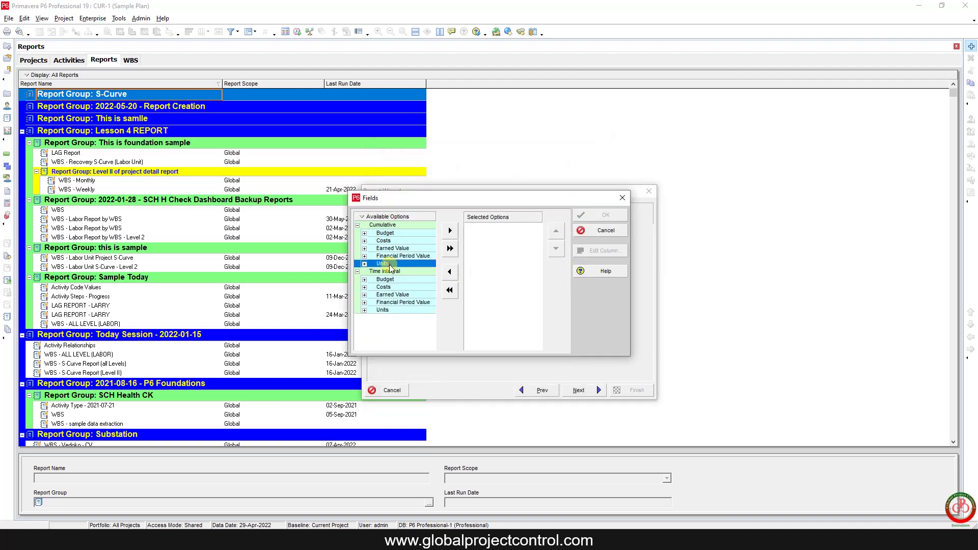
{"action": "left_click_drag", "start_coordinate": [344, 272], "coordinate": [258, 272]}
{"action": "left_click", "coordinate": [340, 288]}
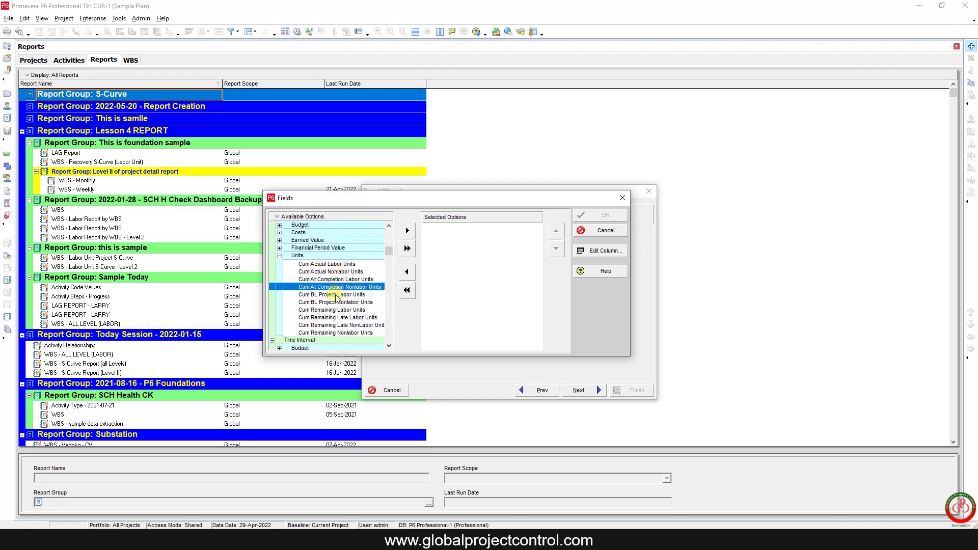
{"action": "double_click", "coordinate": [337, 296]}
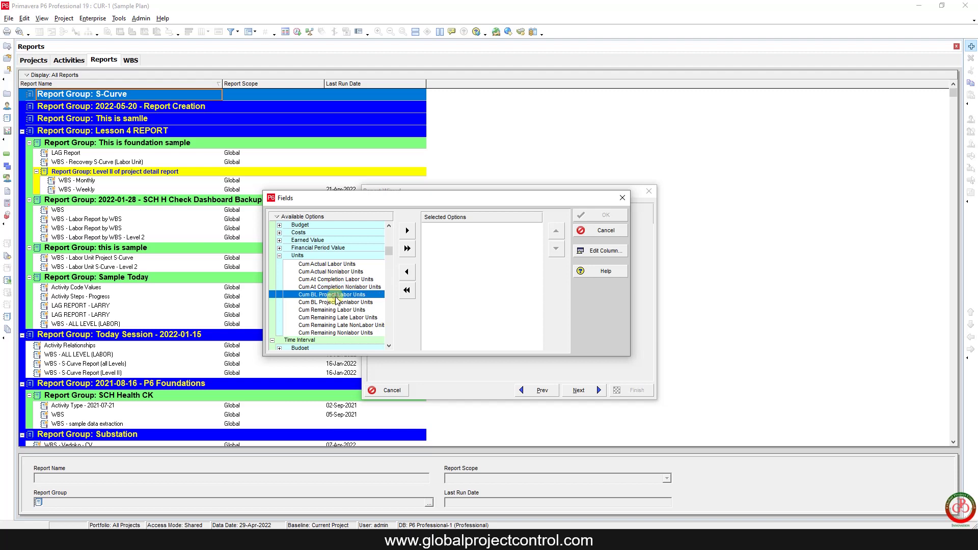
- Add the time-interval BL Project Labor Units field after the cumulative one and accept the field selection
{"action": "double_click", "coordinate": [325, 255]}
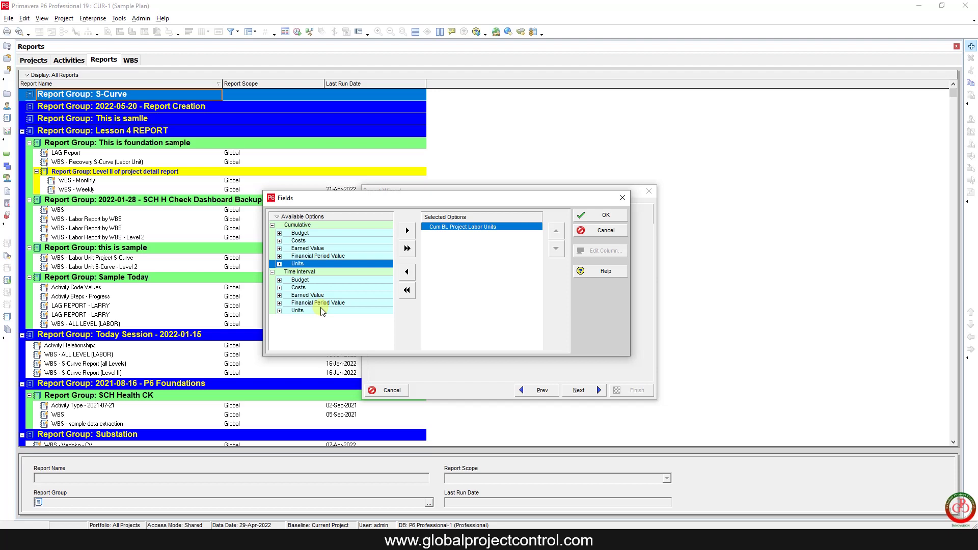
{"action": "double_click", "coordinate": [322, 310]}
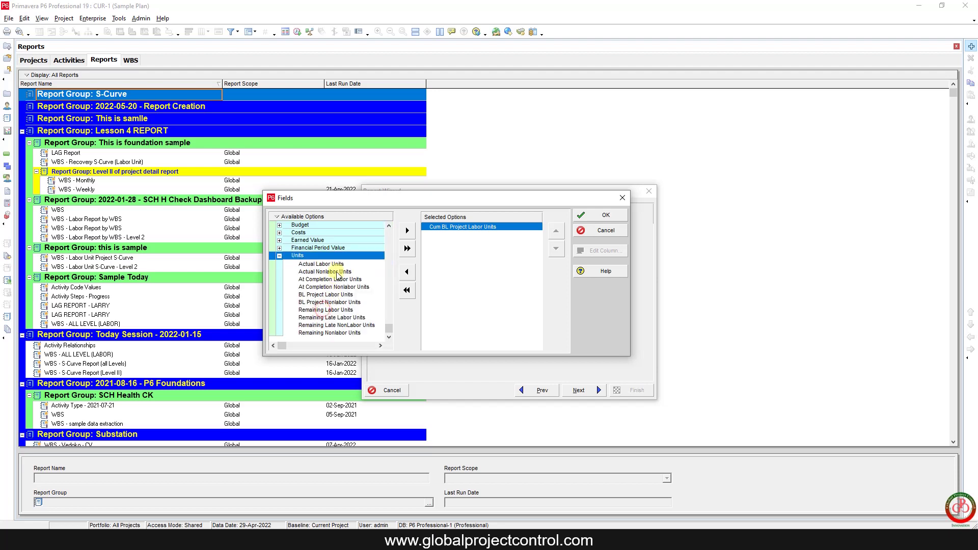
{"action": "double_click", "coordinate": [326, 296]}
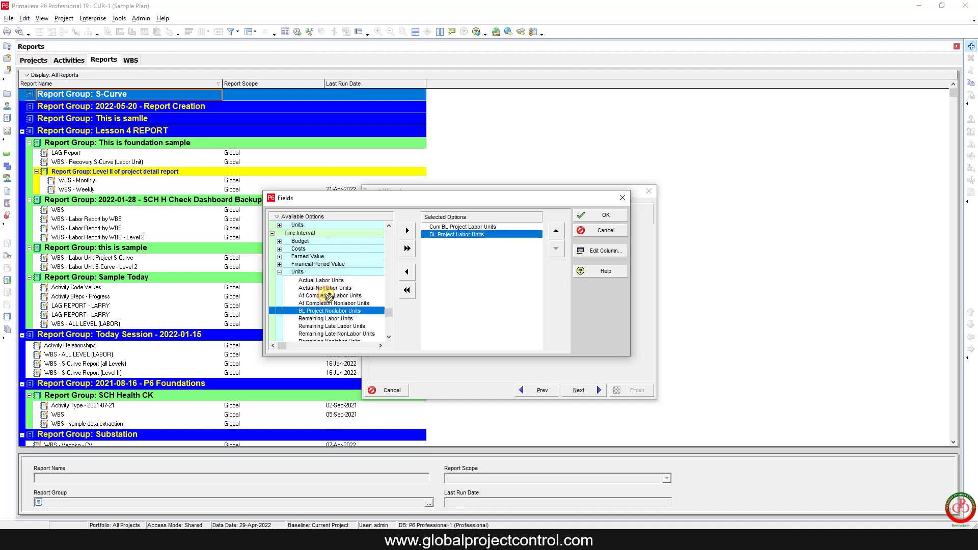
{"action": "left_click", "coordinate": [597, 215]}
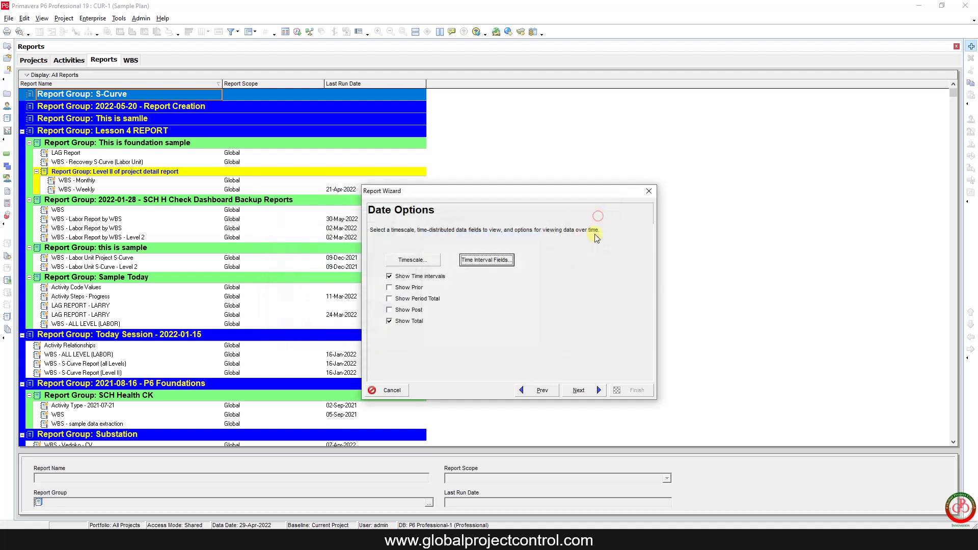
- Title the report WBS - S-Curve Report and proceed to the generated report
{"action": "left_click", "coordinate": [592, 394]}
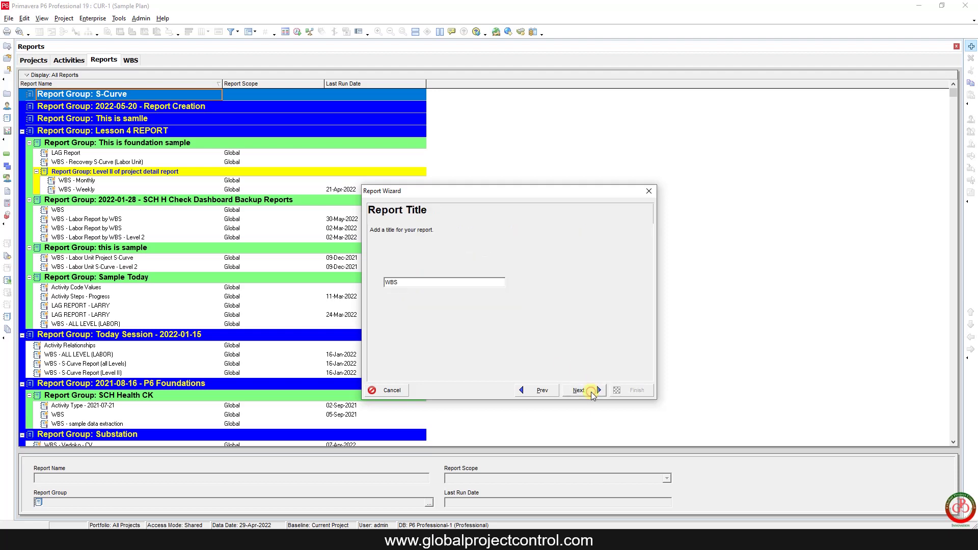
{"action": "left_click", "coordinate": [420, 282]}
{"action": "left_click", "coordinate": [562, 393]}
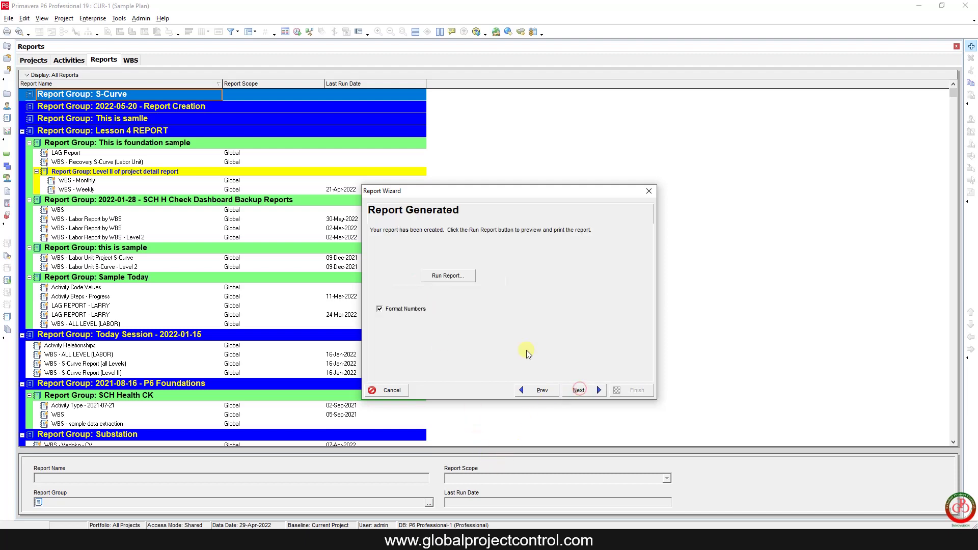
- Run the report to the delimited text file WBS - S-Curve Report.csv with a text qualifier, overwriting the existing file and viewing it when done
{"action": "left_click", "coordinate": [452, 277]}
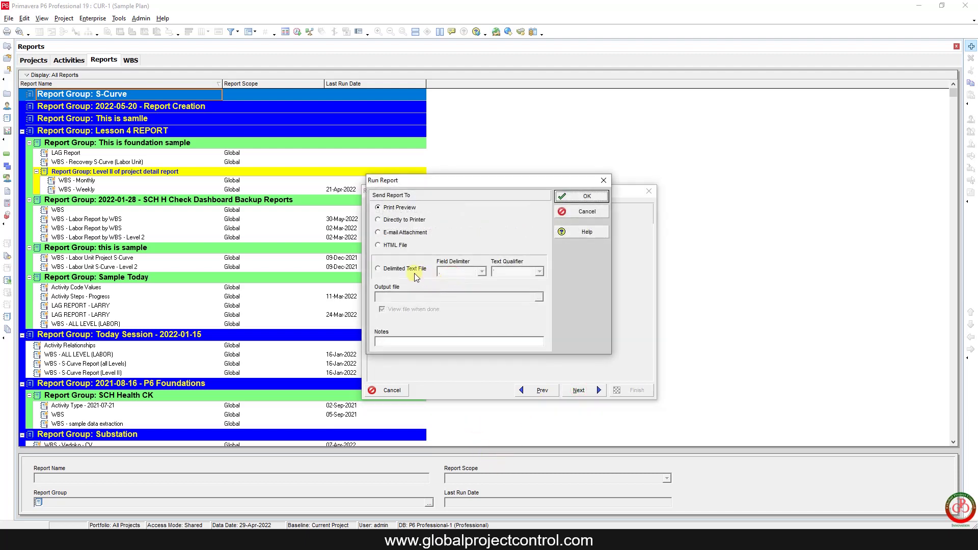
{"action": "left_click", "coordinate": [409, 270]}
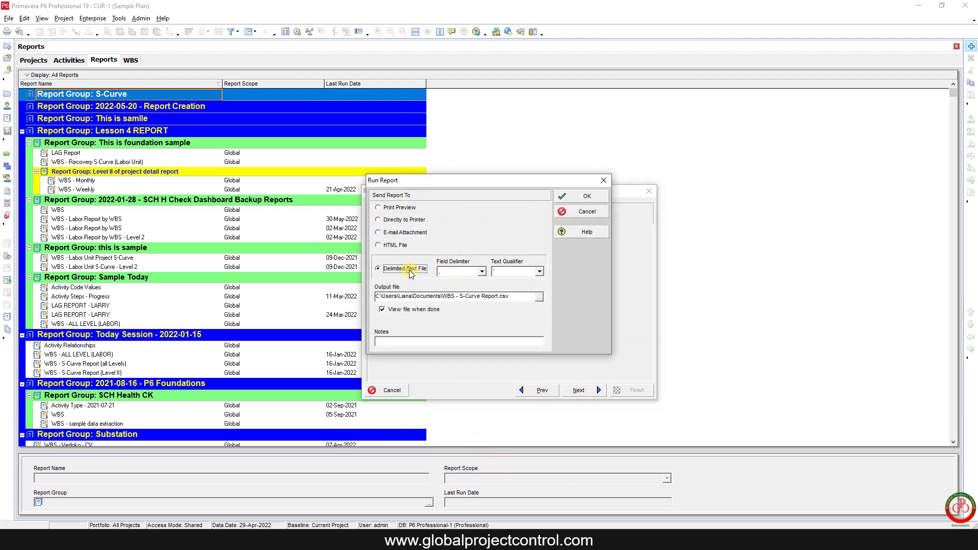
{"action": "left_click", "coordinate": [519, 272]}
{"action": "left_click", "coordinate": [520, 289]}
{"action": "left_click", "coordinate": [587, 197]}
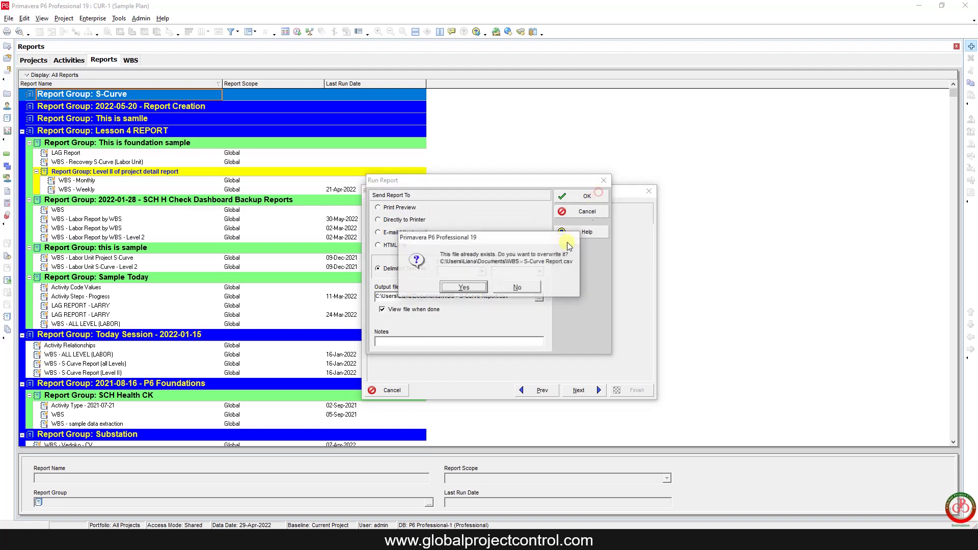
{"action": "left_click", "coordinate": [459, 289]}
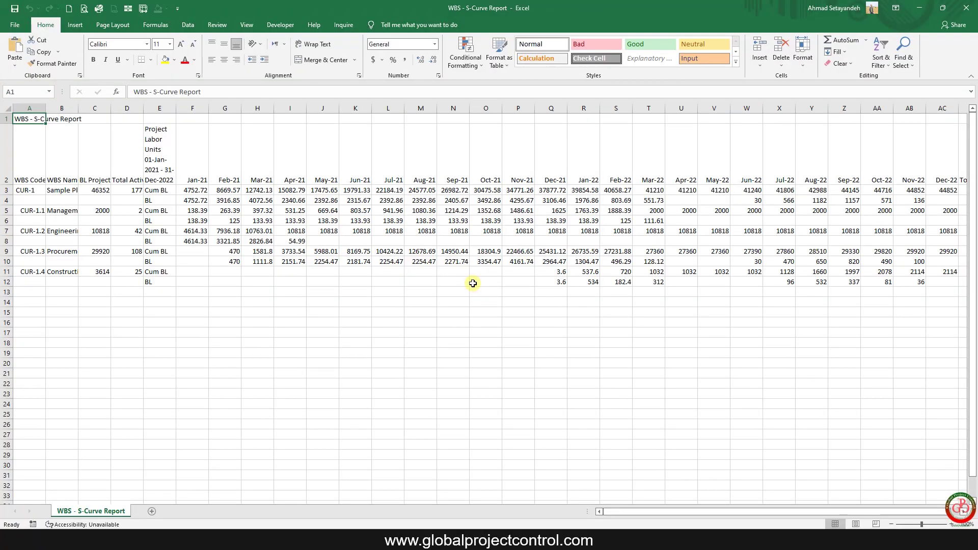
- Fit columns A and B to their contents and widen column E to show the Project Labor Units heading
{"action": "double_click", "coordinate": [46, 106]}
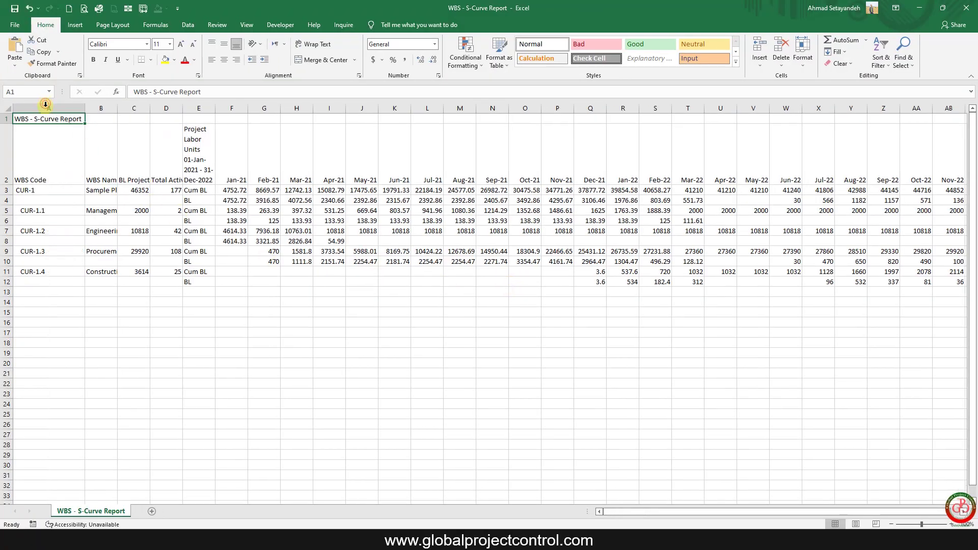
{"action": "double_click", "coordinate": [117, 108]}
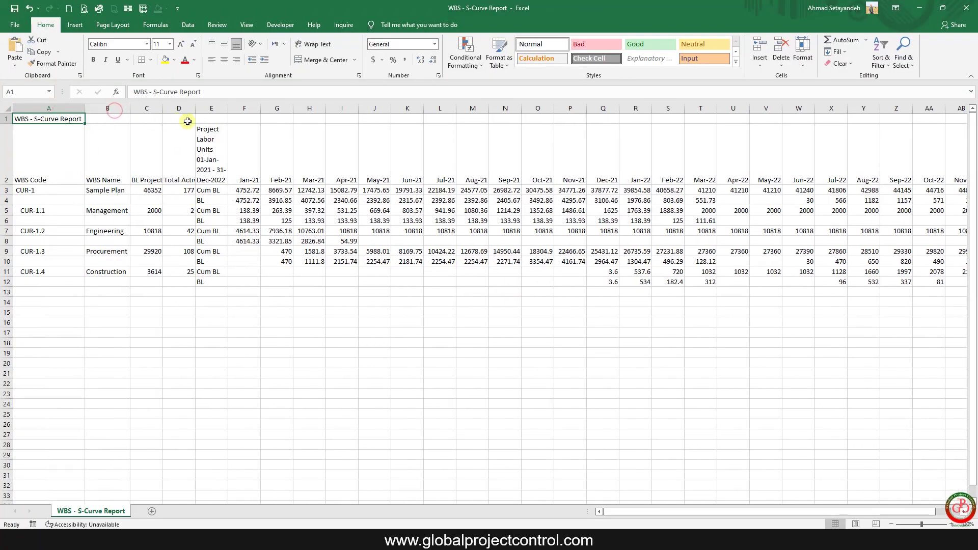
{"action": "left_click_drag", "start_coordinate": [228, 108], "coordinate": [298, 108]}
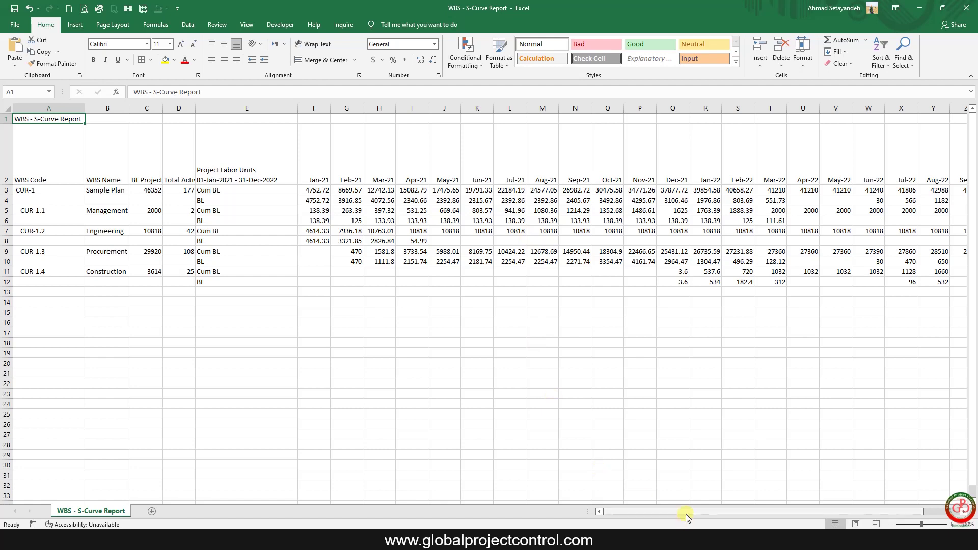
- Create a copy of the WBS - S-Curve Report sheet at the end of the workbook
{"action": "left_click_drag", "start_coordinate": [686, 517], "coordinate": [101, 513]}
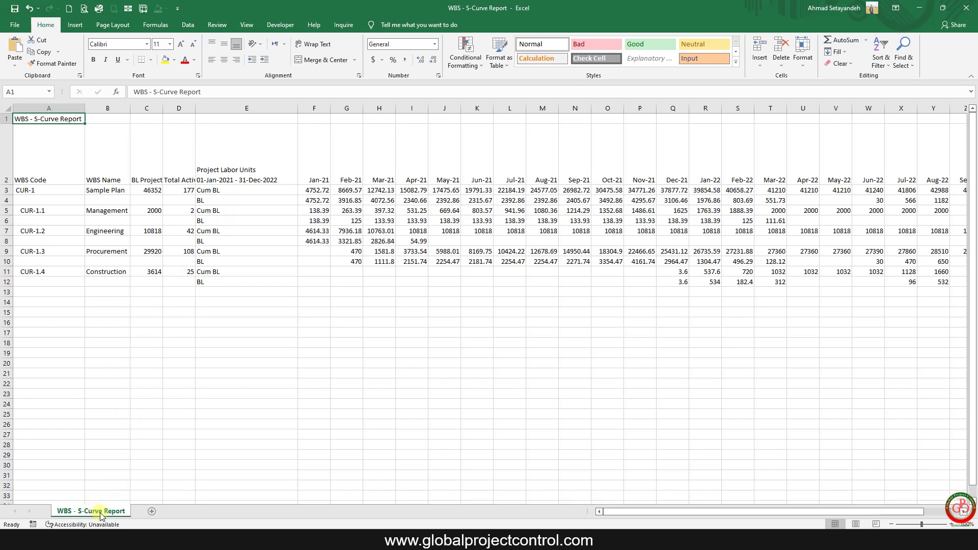
{"action": "right_click", "coordinate": [123, 514]}
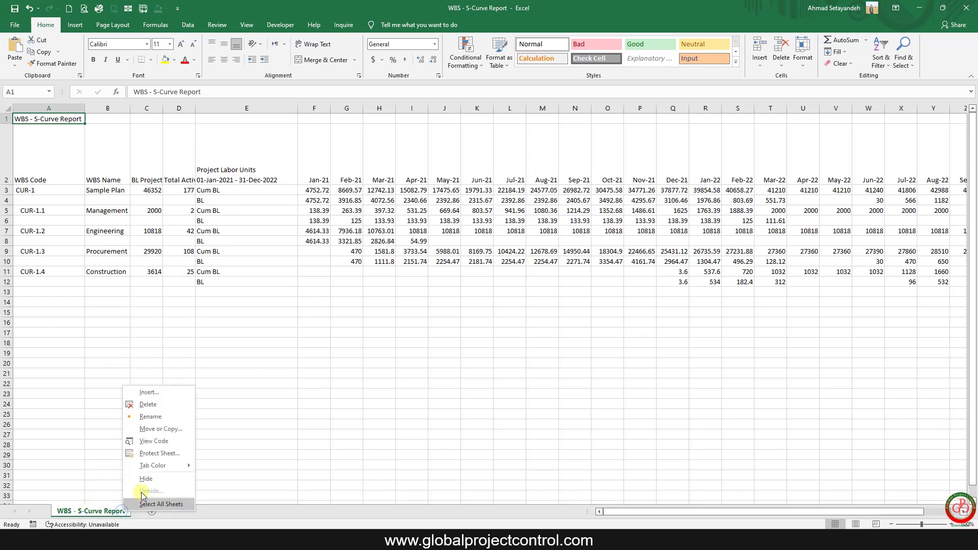
{"action": "left_click", "coordinate": [164, 430]}
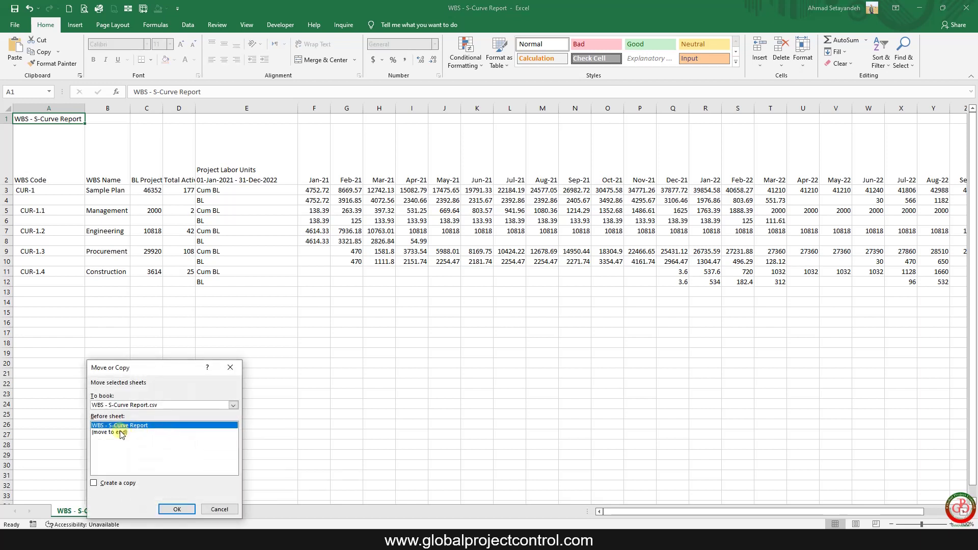
{"action": "left_click", "coordinate": [96, 483]}
{"action": "left_click", "coordinate": [121, 432]}
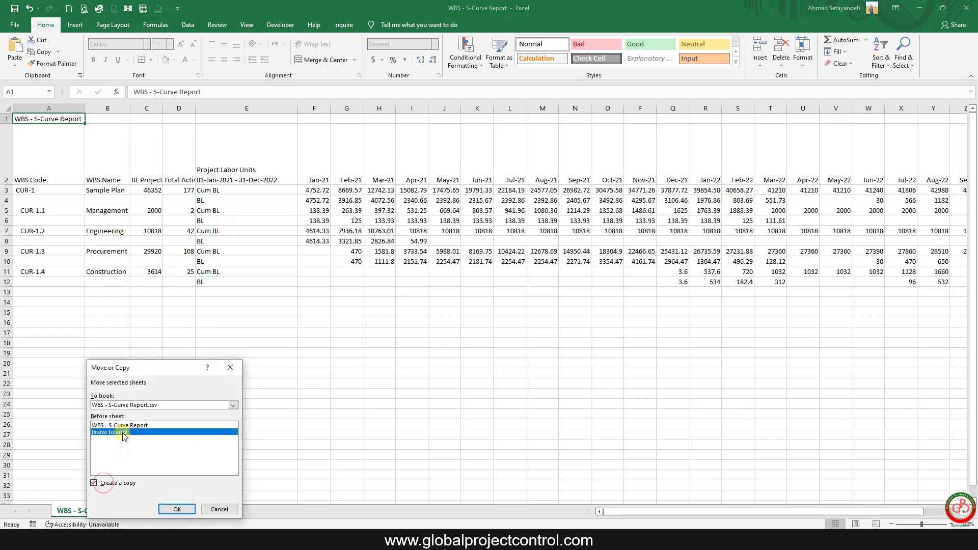
{"action": "left_click", "coordinate": [173, 511]}
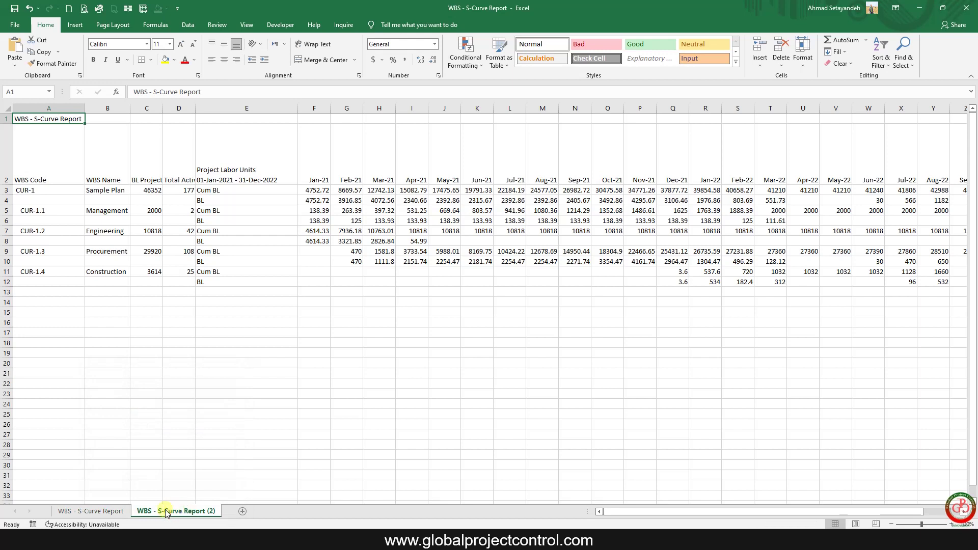
- Rename the copied worksheet as CAL
{"action": "double_click", "coordinate": [165, 511]}
{"action": "type", "text": "CAL"}
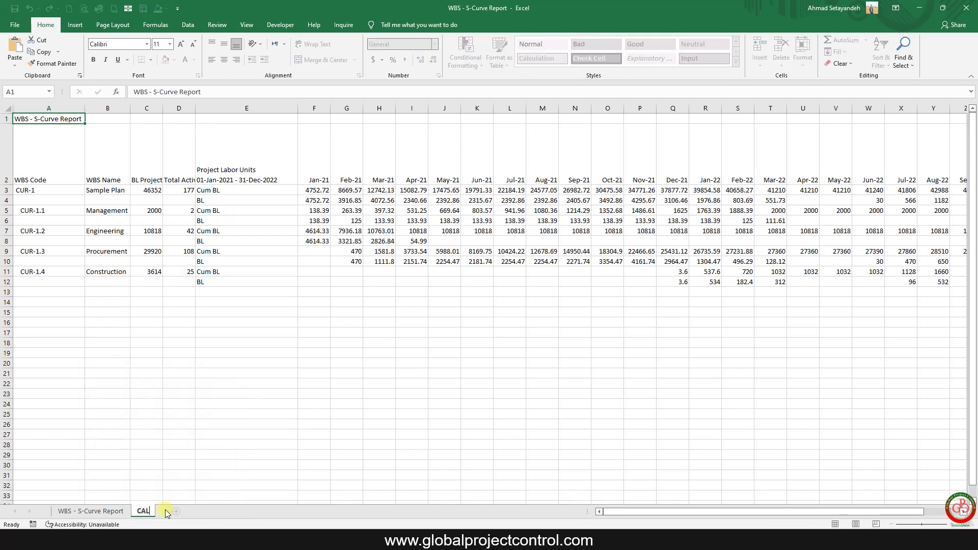
{"action": "key", "text": "Return"}
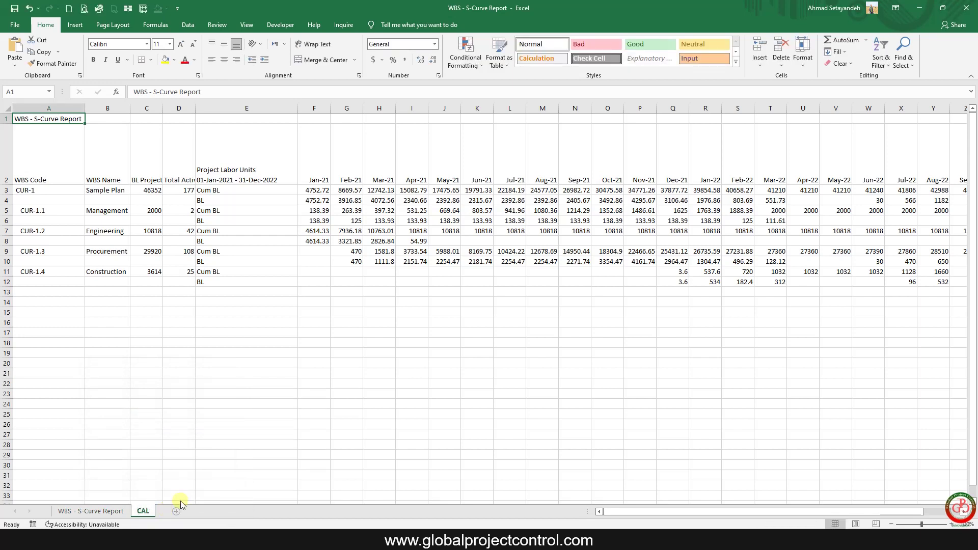
- In CAL cell F3, enter the formula ='WBS - S-Curve Report'!F3/'WBS - S-Curve Report'!$C$3
{"action": "left_click", "coordinate": [322, 190]}
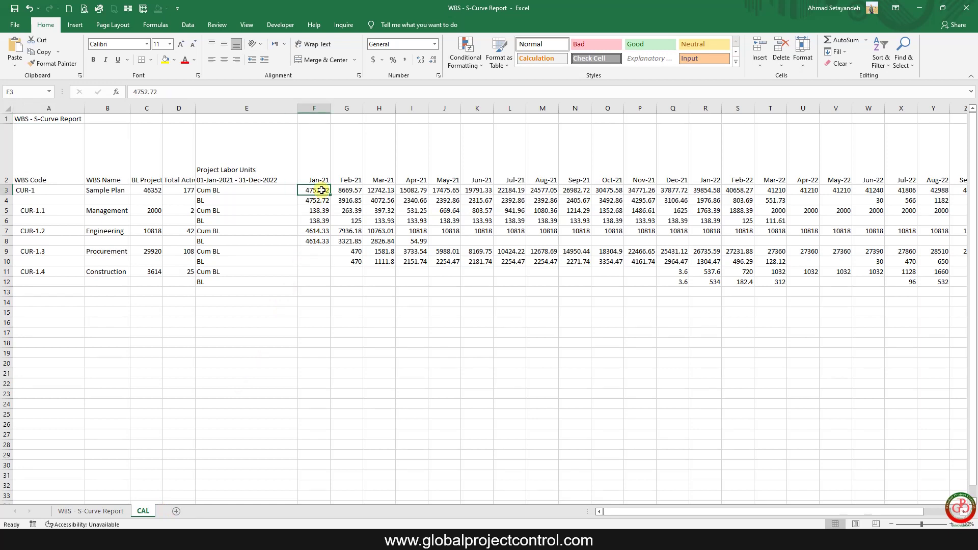
{"action": "type", "text": "="}
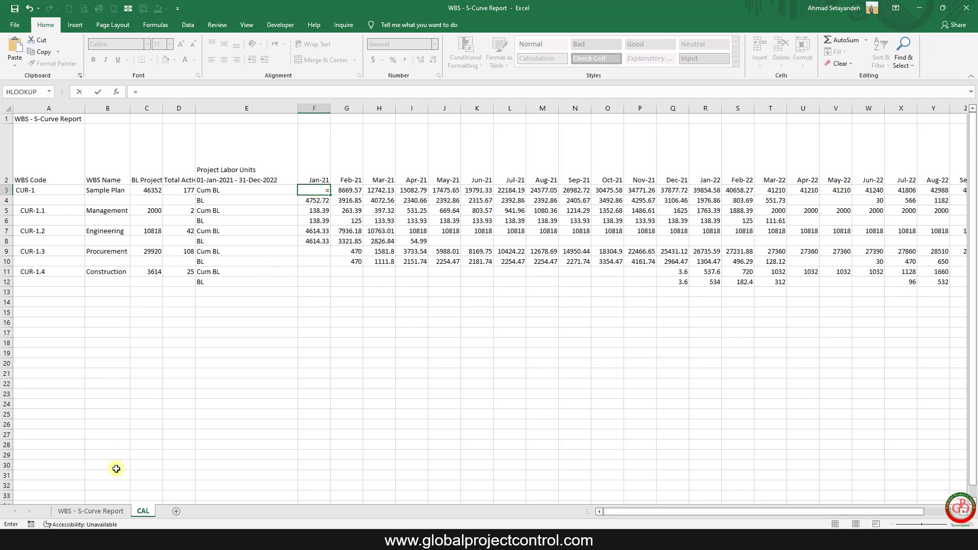
{"action": "left_click", "coordinate": [109, 510]}
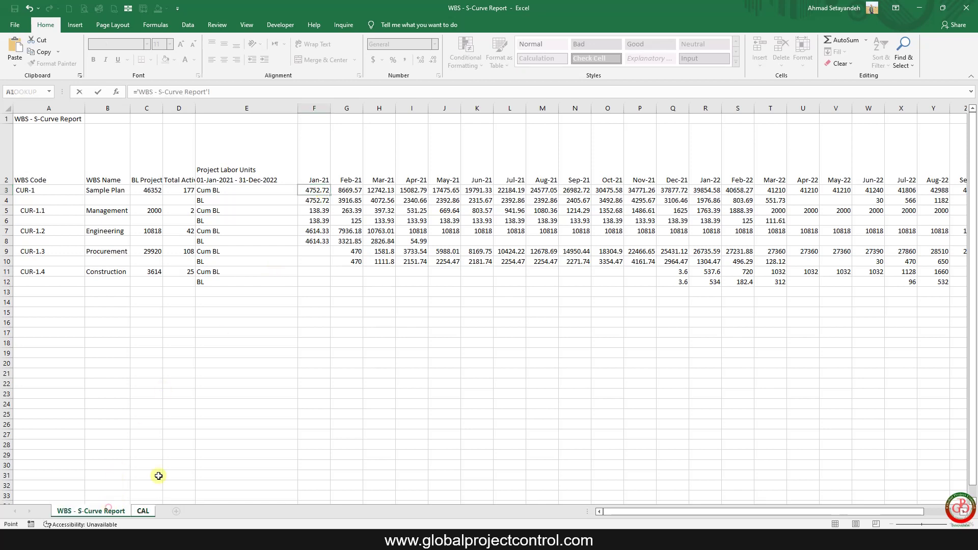
{"action": "left_click", "coordinate": [318, 190]}
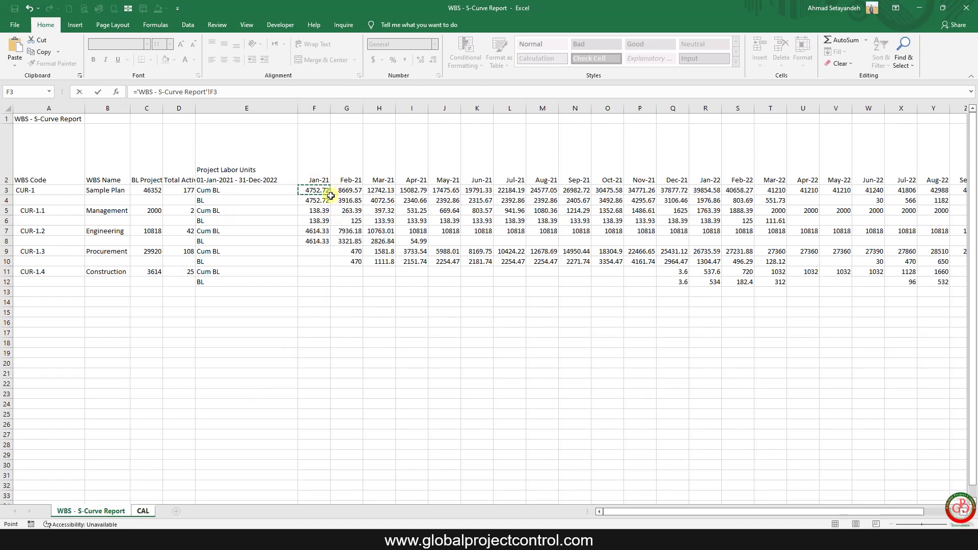
{"action": "type", "text": "/"}
{"action": "left_click", "coordinate": [147, 189]}
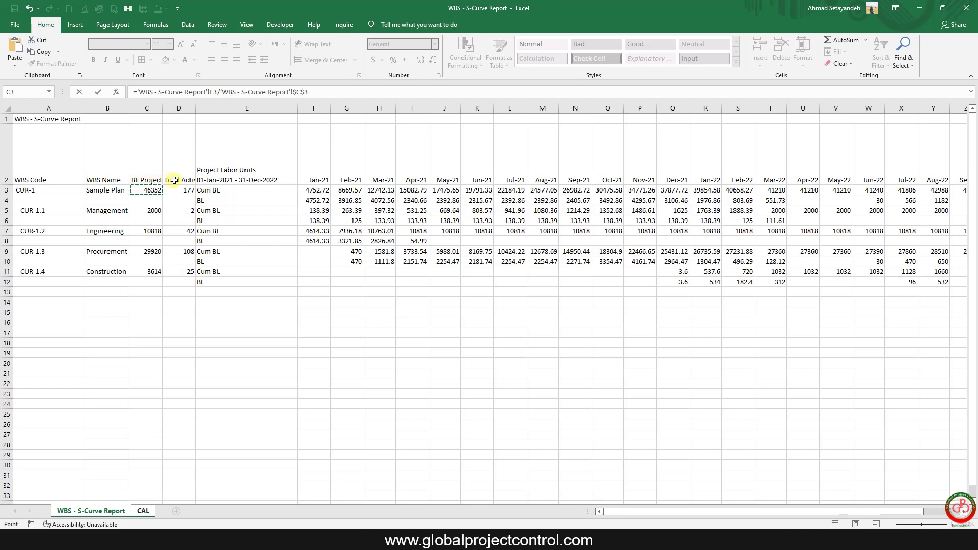
{"action": "key", "text": "Return"}
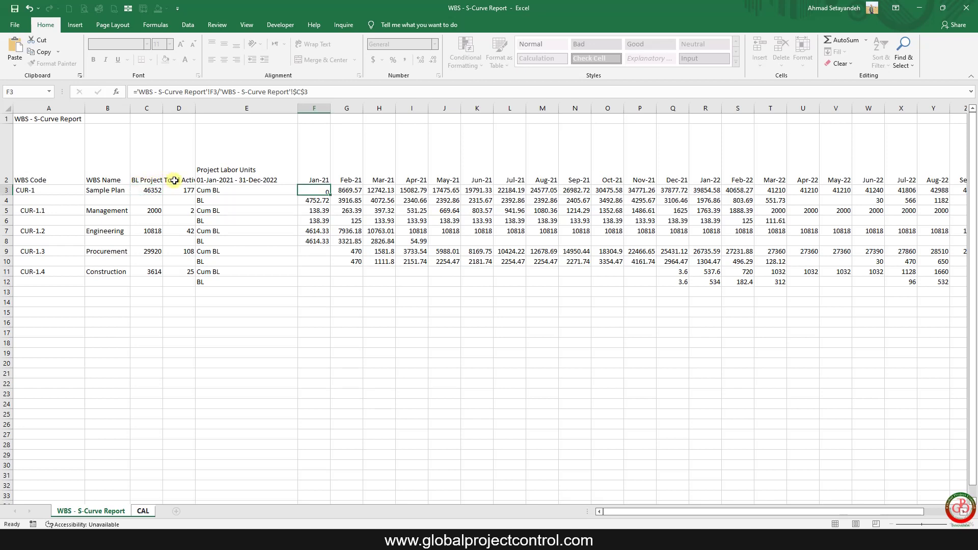
- Format CAL cell F3 as a percentage with two decimal places and copy the cell
{"action": "left_click", "coordinate": [308, 190]}
{"action": "left_click", "coordinate": [393, 60]}
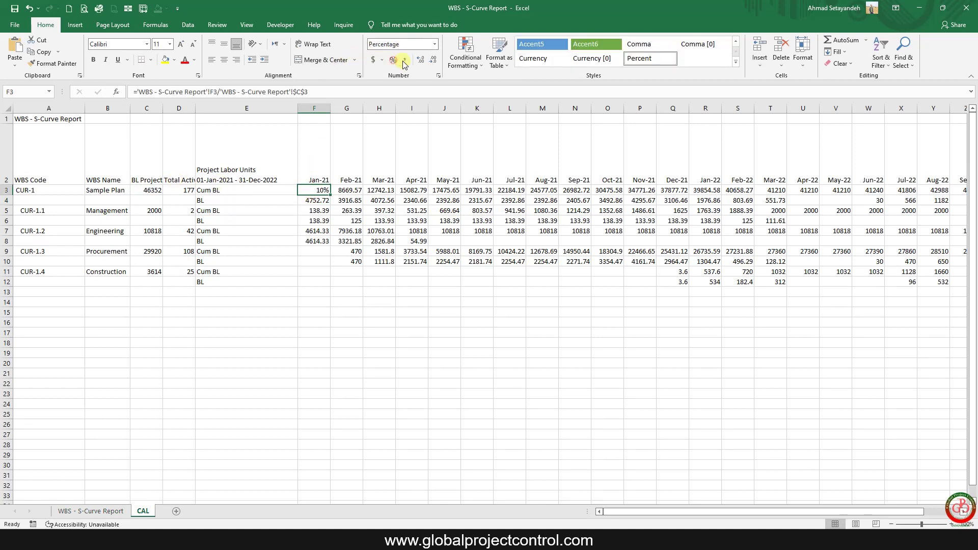
{"action": "left_click", "coordinate": [422, 61]}
{"action": "left_click", "coordinate": [422, 60]}
{"action": "key", "text": "ctrl+c"}
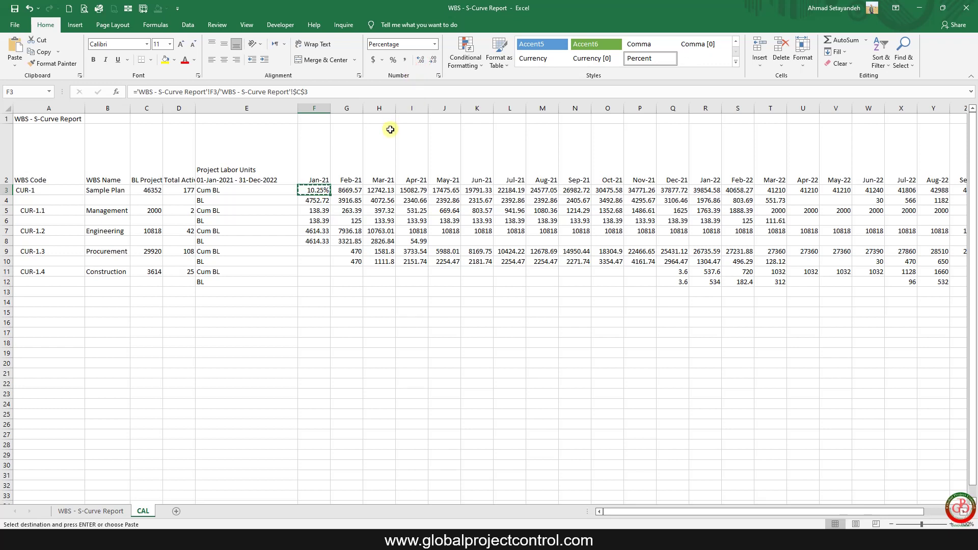
- Paste the copied percentage formula across F3:AC12 of the CAL sheet, excluding the Total column
{"action": "key", "text": "shift+Down"}
{"action": "key", "text": "shift+Down"}
{"action": "key", "text": "shift+Down"}
{"action": "key", "text": "shift+Down"}
{"action": "key", "text": "shift+Down"}
{"action": "key", "text": "shift+Down"}
{"action": "key", "text": "shift+Down"}
{"action": "key", "text": "shift+Down"}
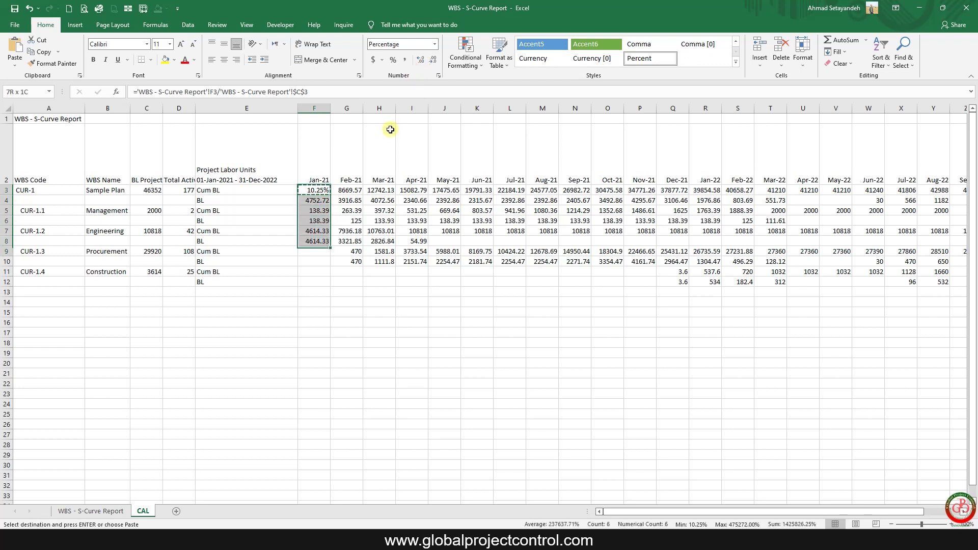
{"action": "key", "text": "shift+Down"}
{"action": "key", "text": "ctrl+shift+Right"}
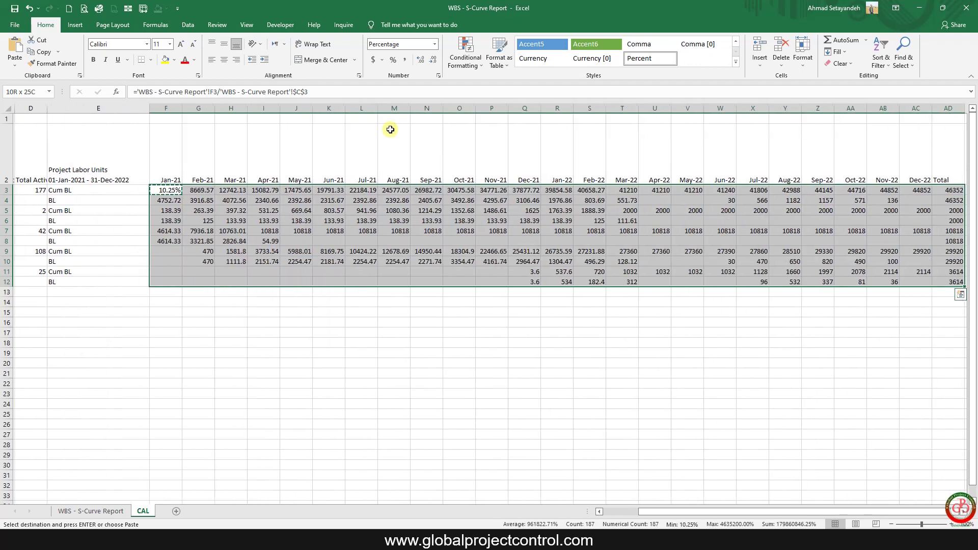
{"action": "key", "text": "shift+Left"}
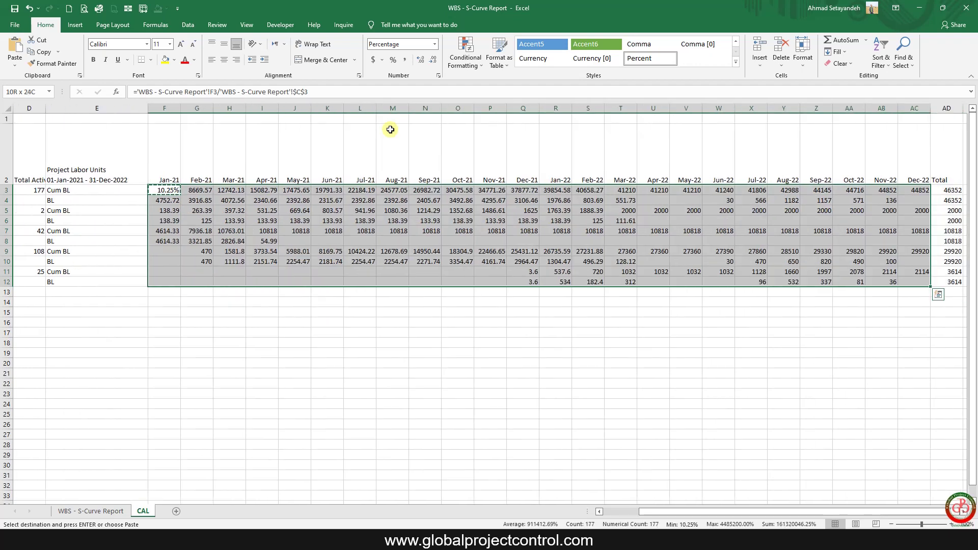
{"action": "key", "text": "ctrl+v"}
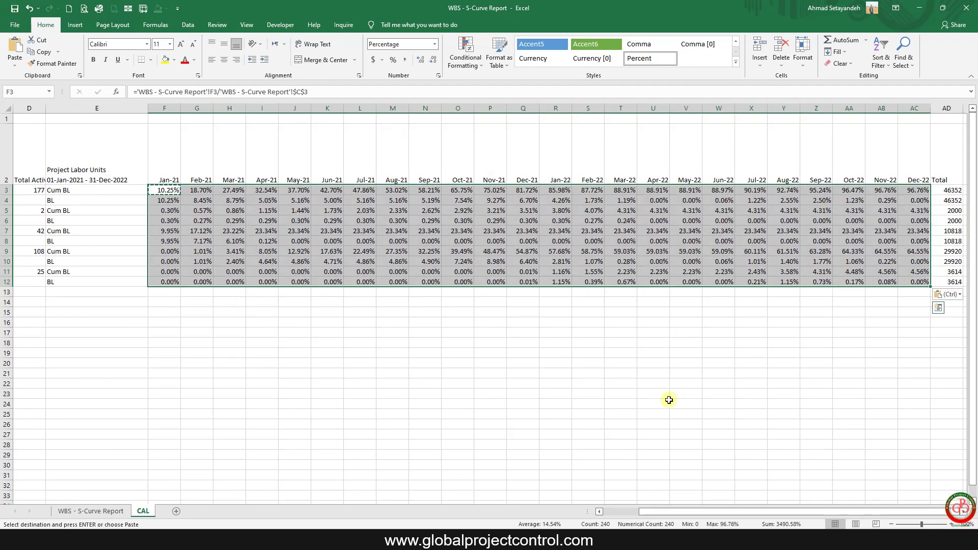
- Change the formula in CAL cell F3 to =IF('WBS - S-Curve Report'!F3="","",'WBS - S-Curve Report'!F3/'WBS - S-Curve Report'!$C$3)
{"action": "left_click_drag", "start_coordinate": [178, 281], "coordinate": [428, 281]}
{"action": "left_click", "coordinate": [165, 191]}
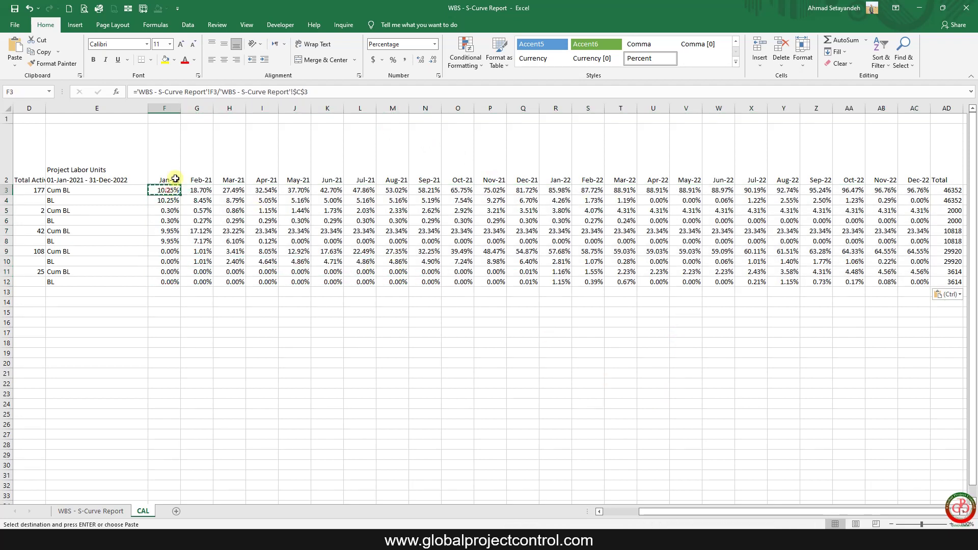
{"action": "left_click", "coordinate": [138, 90]}
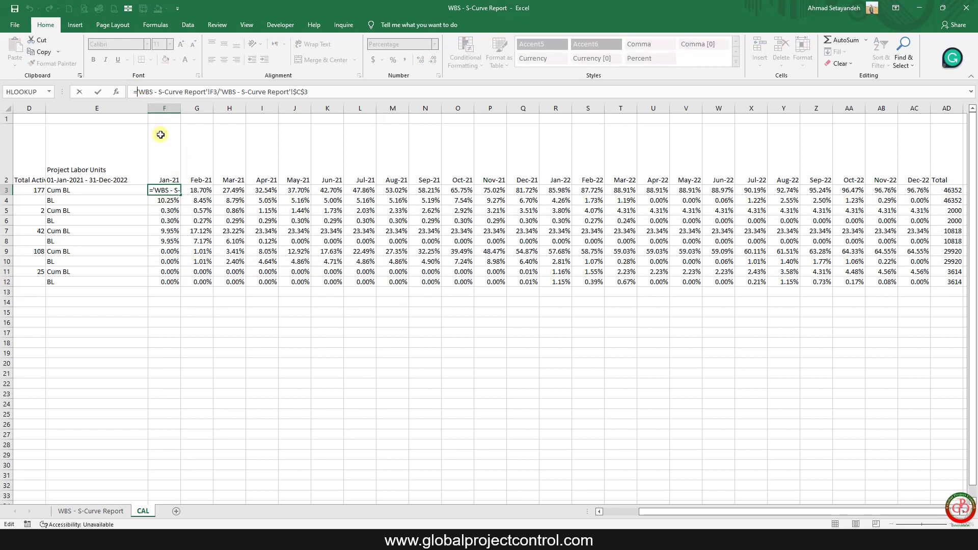
{"action": "type", "text": "if("}
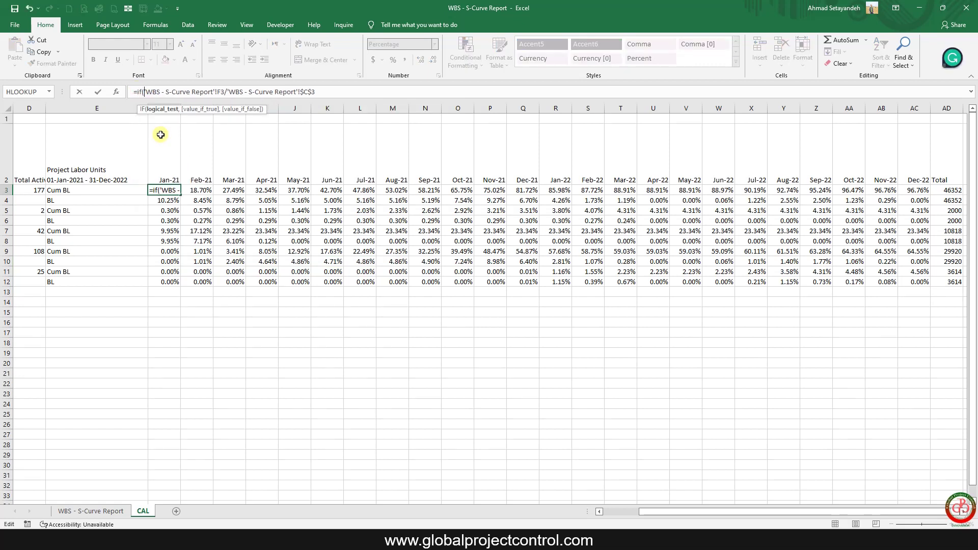
{"action": "left_click", "coordinate": [79, 511]}
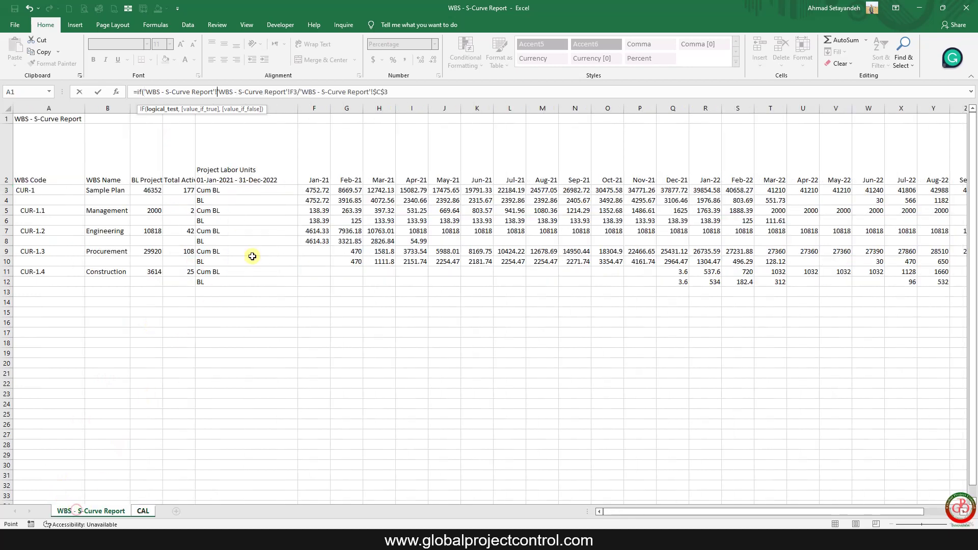
{"action": "left_click", "coordinate": [311, 193]}
{"action": "type", "text": "="}
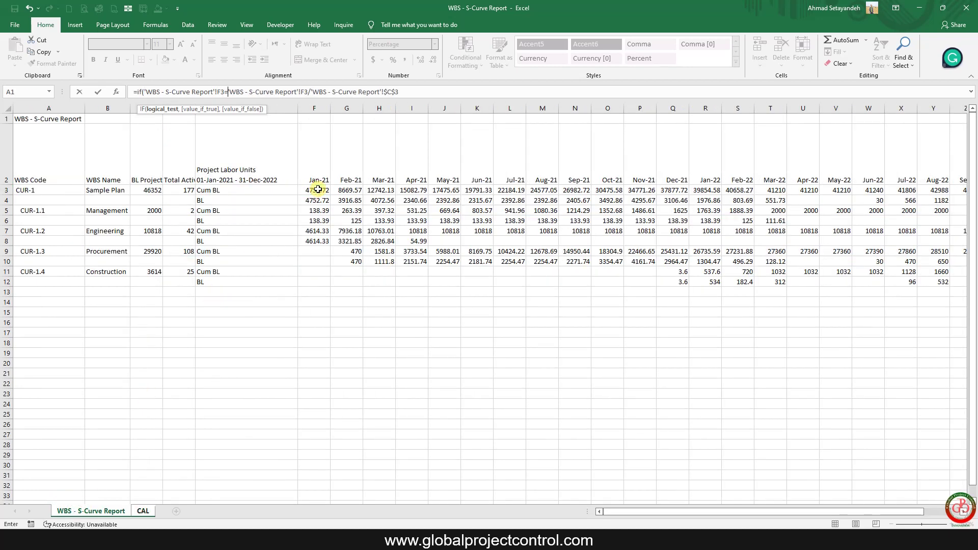
{"action": "type", "text": "\"\",\"\""}
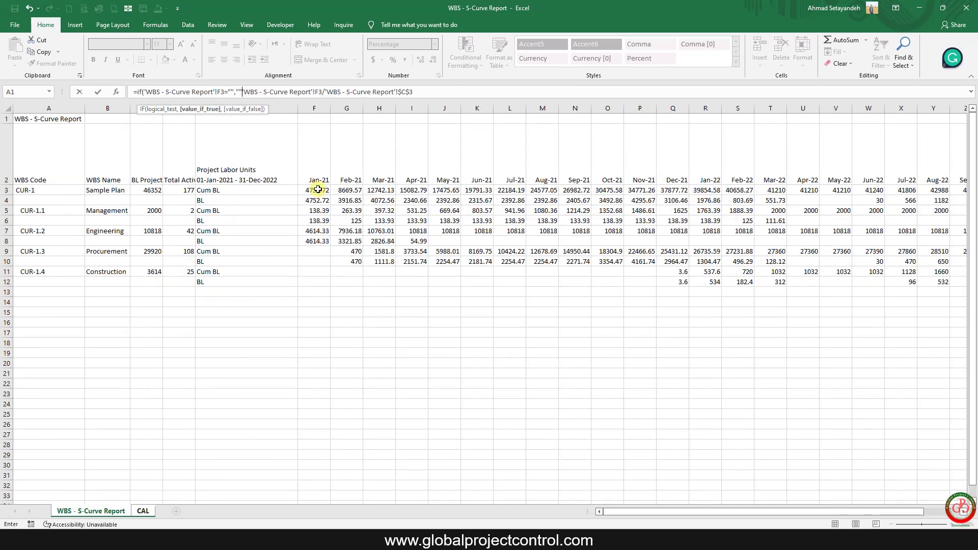
{"action": "type", "text": ","}
{"action": "key", "text": "Return"}
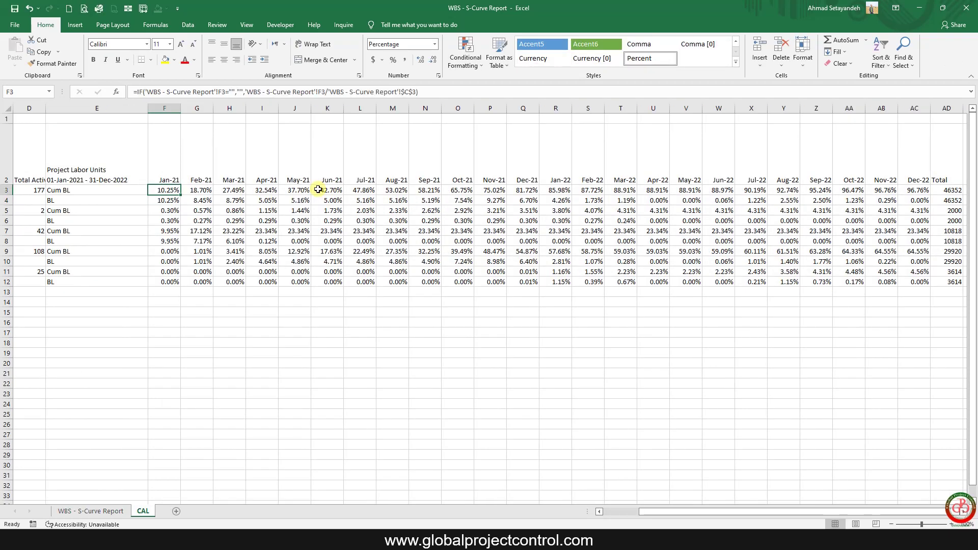
- Copy the IF formula from F3 across the range F3:AC12, leaving out the Total column
{"action": "key", "text": "ctrl+c"}
{"action": "key", "text": "ctrl+shift+Down"}
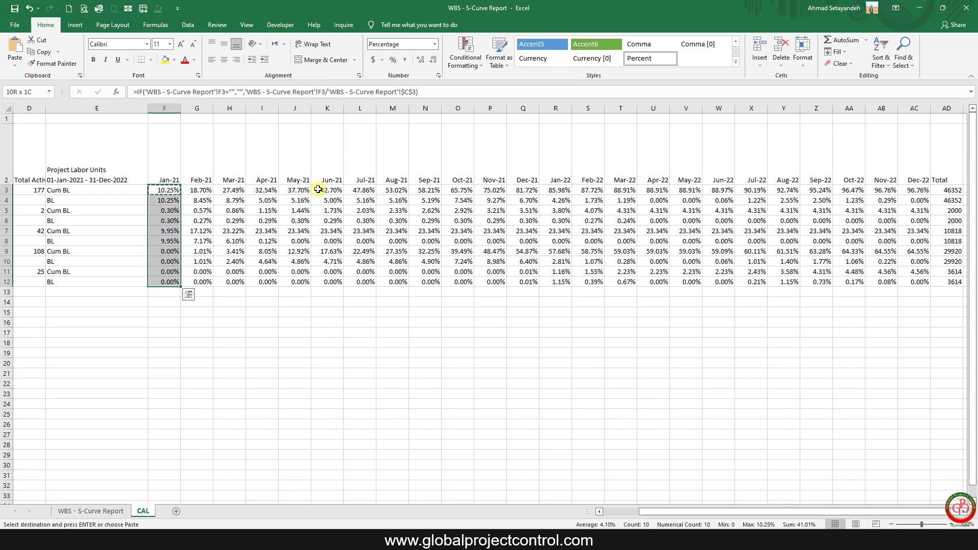
{"action": "key", "text": "ctrl+shift+Right"}
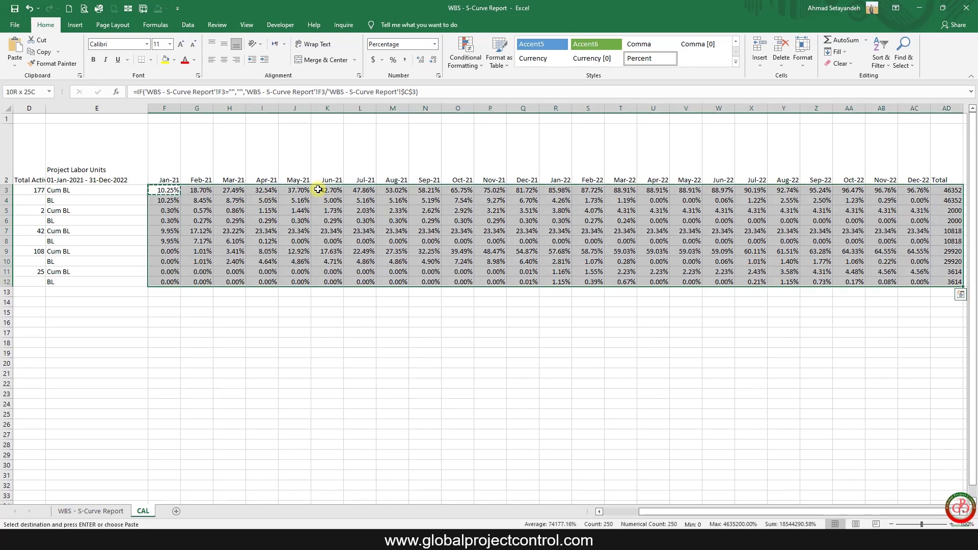
{"action": "key", "text": "shift+Left"}
{"action": "key", "text": "ctrl+v"}
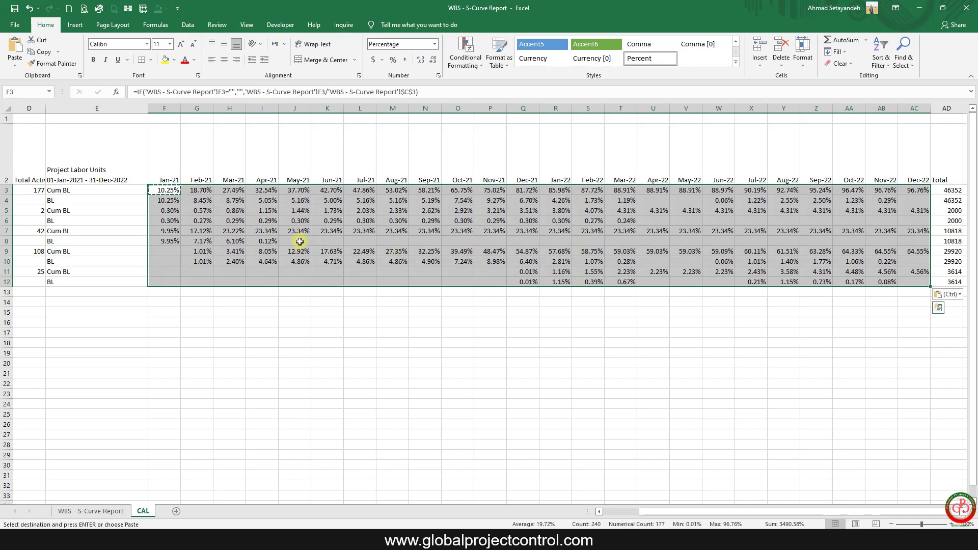
{"action": "left_click_drag", "start_coordinate": [301, 241], "coordinate": [916, 244]}
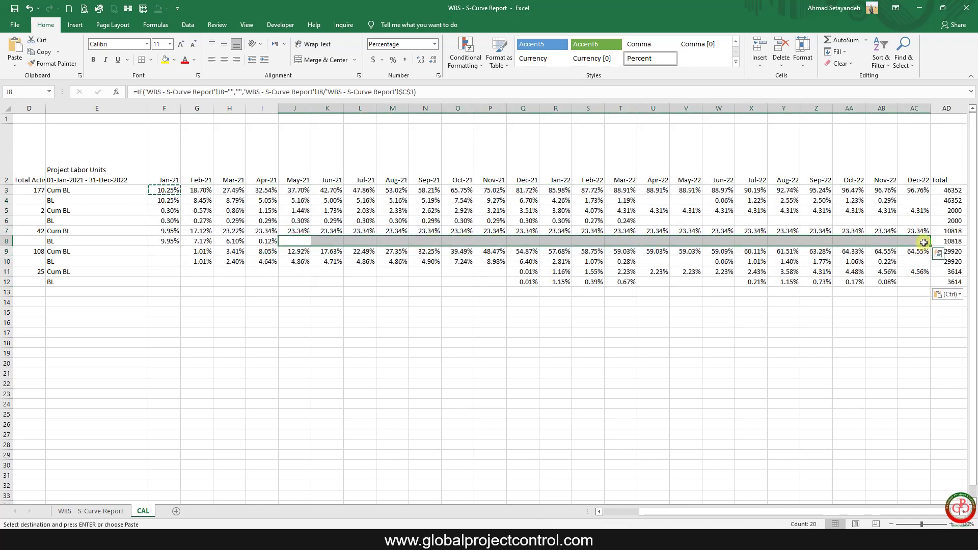
{"action": "left_click", "coordinate": [827, 306]}
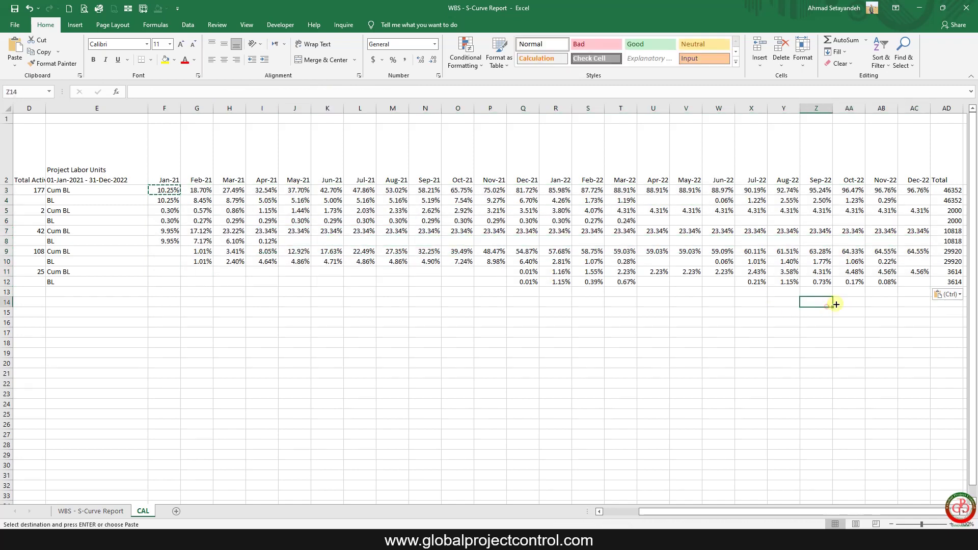
- Clear the contents of the Total column AD on the CAL sheet
{"action": "left_click", "coordinate": [948, 107]}
{"action": "right_click", "coordinate": [948, 106]}
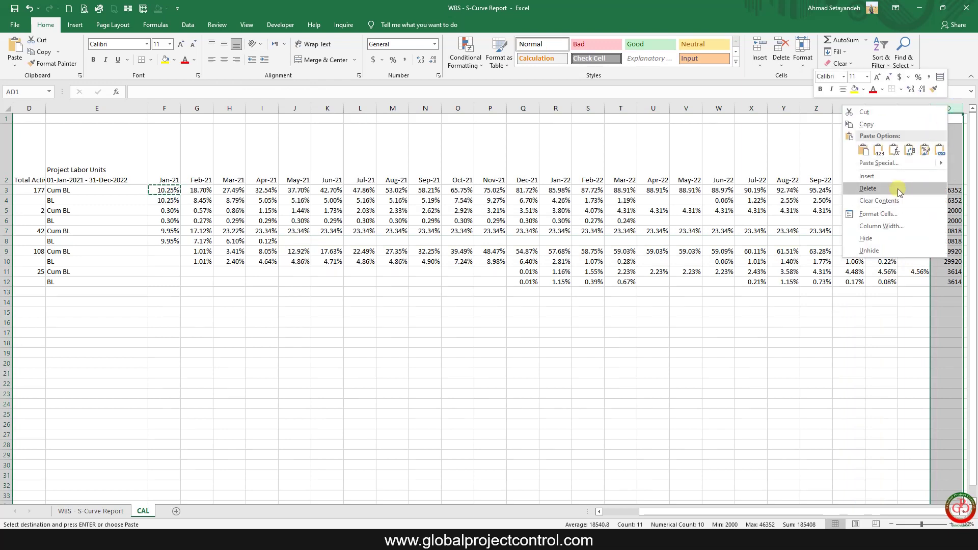
{"action": "left_click", "coordinate": [879, 200]}
{"action": "left_click_drag", "start_coordinate": [905, 200], "coordinate": [904, 211]}
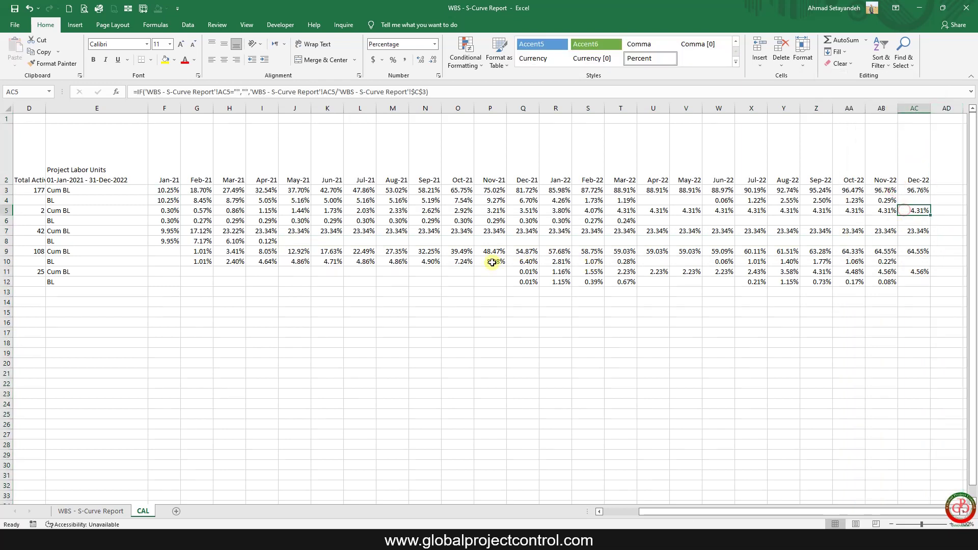
- Extend the cumulative baseline label in cell E3 to "Cum BL - Project"
{"action": "scroll", "coordinate": [323, 255], "scroll_direction": "left", "scroll_amount": 2}
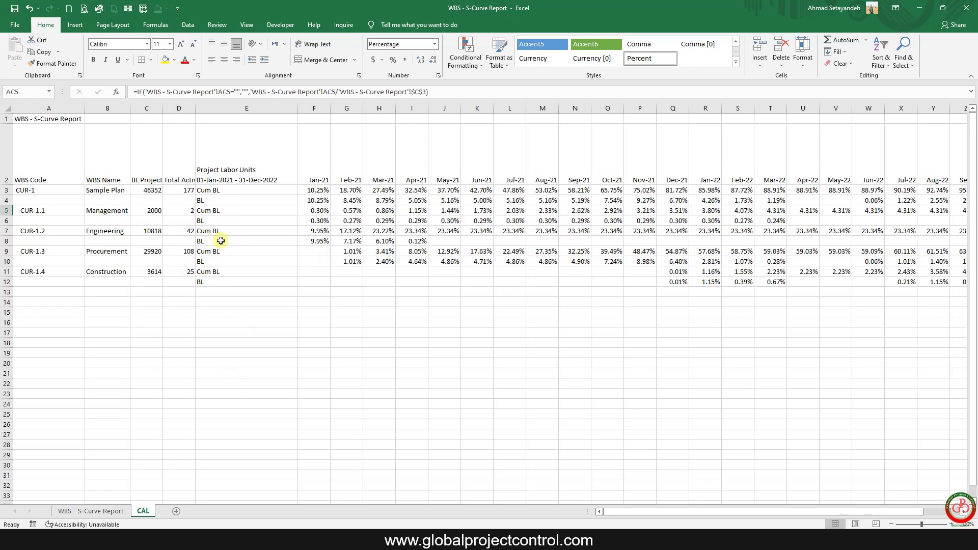
{"action": "left_click", "coordinate": [237, 191]}
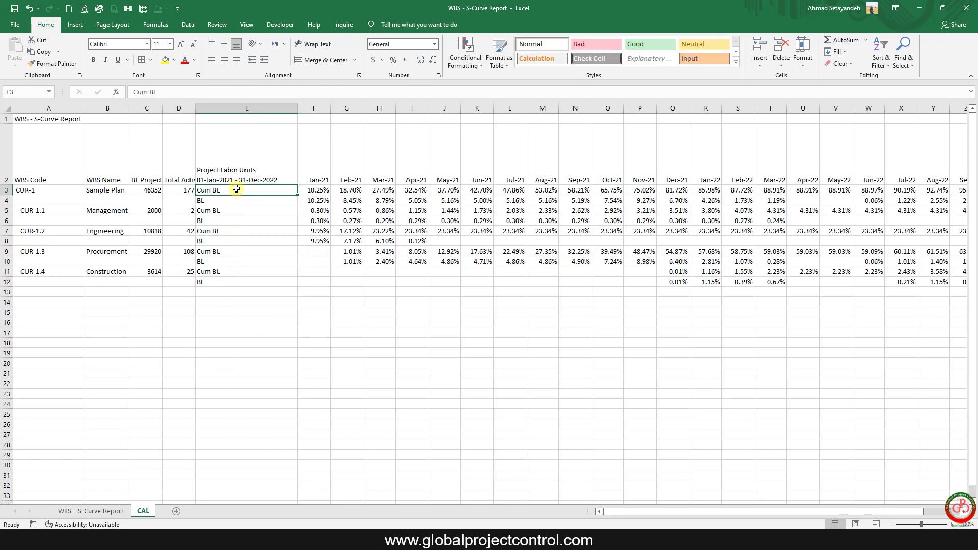
{"action": "left_click", "coordinate": [203, 88]}
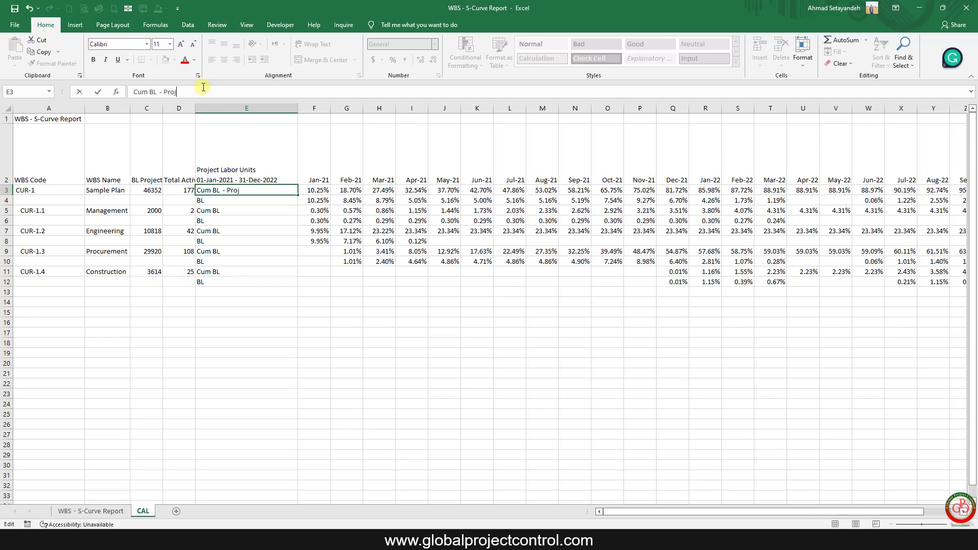
{"action": "key", "text": "Return"}
- Extend the cumulative baseline label in cell E5 to "Cum BL - Management"
{"action": "key", "text": "Return"}
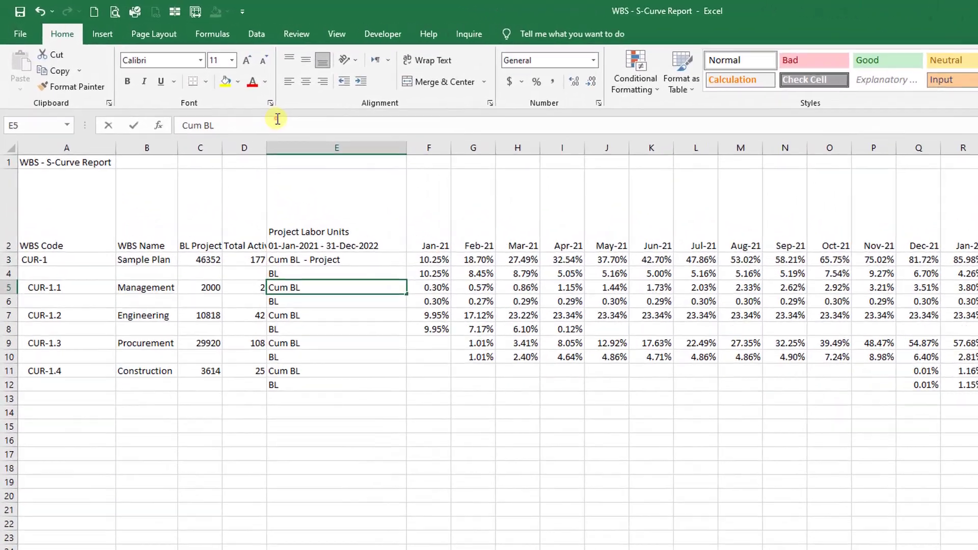
{"action": "left_click", "coordinate": [202, 87]}
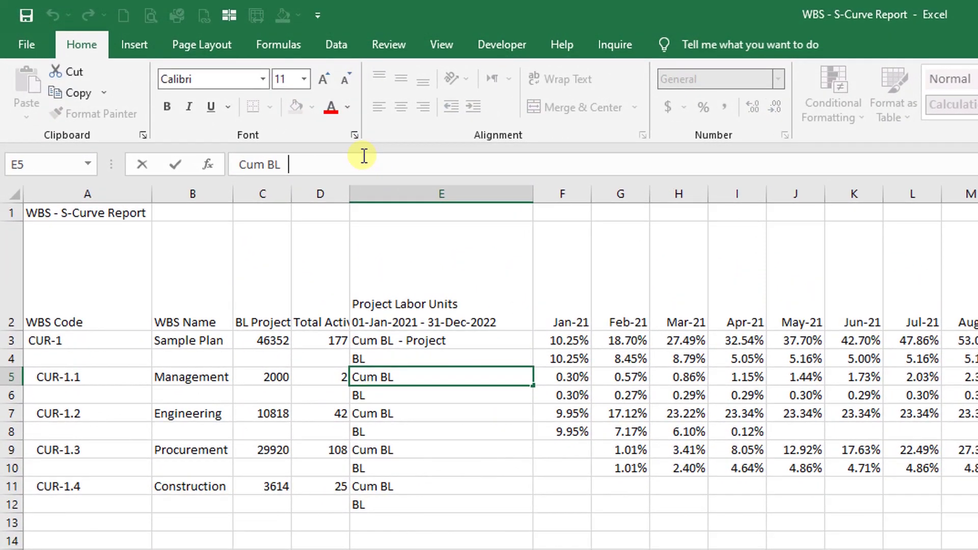
{"action": "key", "text": "BackSpace"}
{"action": "type", "text": "- "}
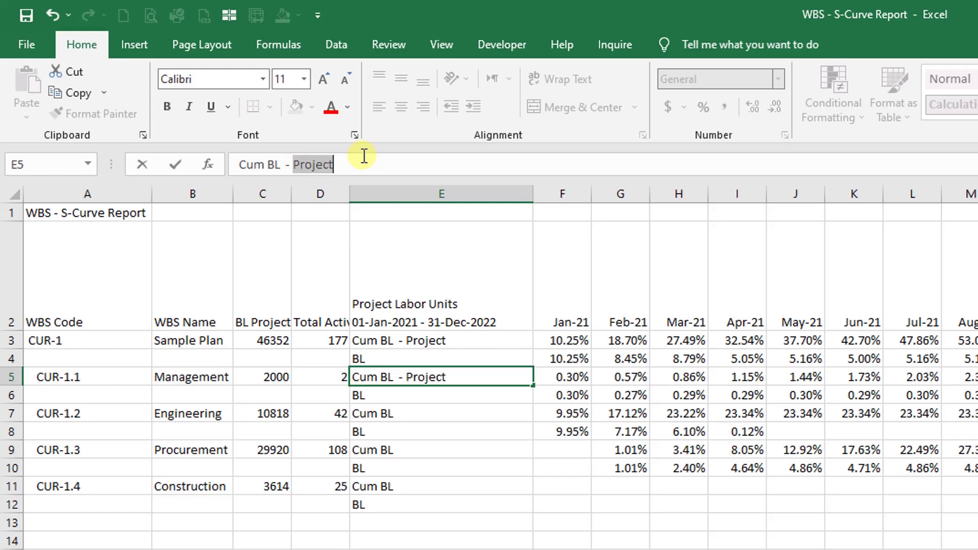
{"action": "type", "text": "Managment"}
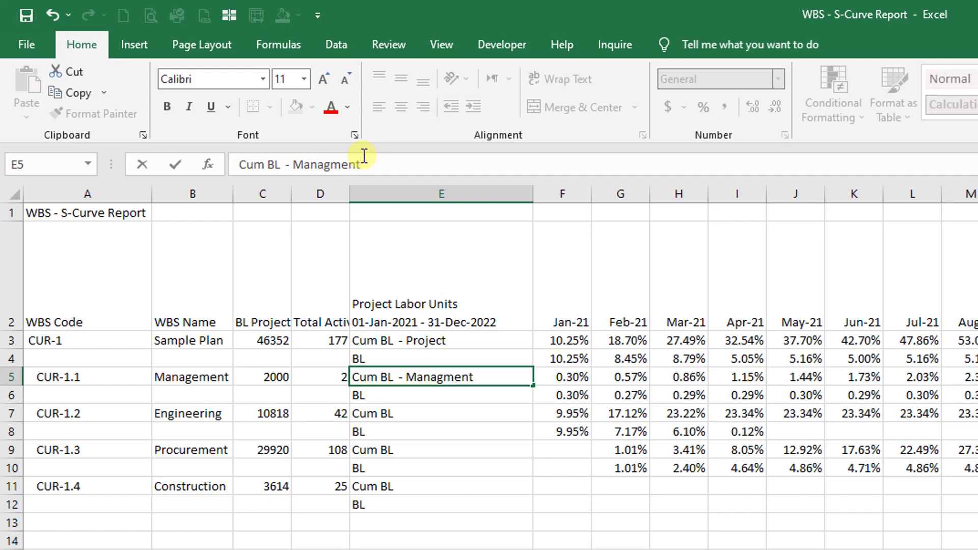
{"action": "left_click", "coordinate": [331, 164]}
{"action": "type", "text": "e"}
{"action": "key", "text": "Return"}
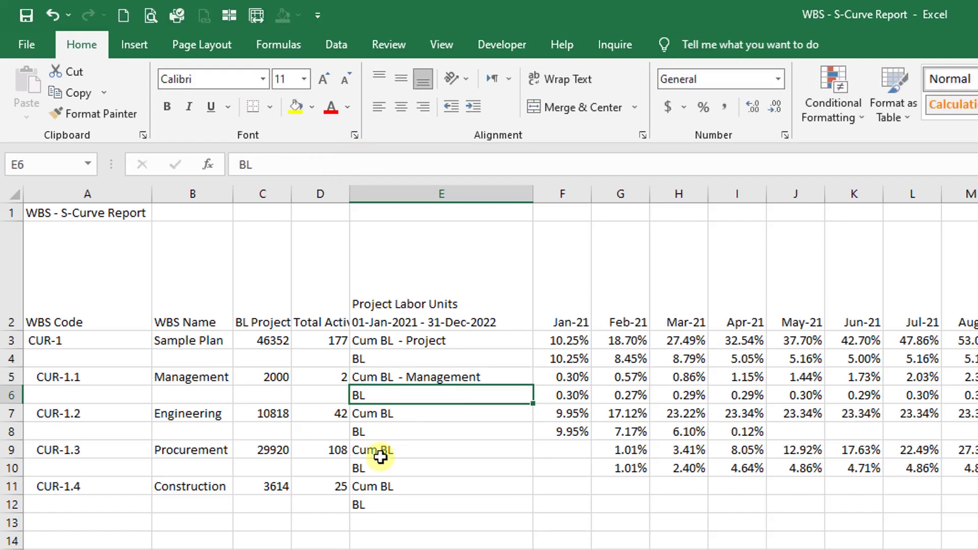
- Extend the cumulative baseline label in cell E7 to "Cum BL - Engineering"
{"action": "left_click", "coordinate": [391, 413]}
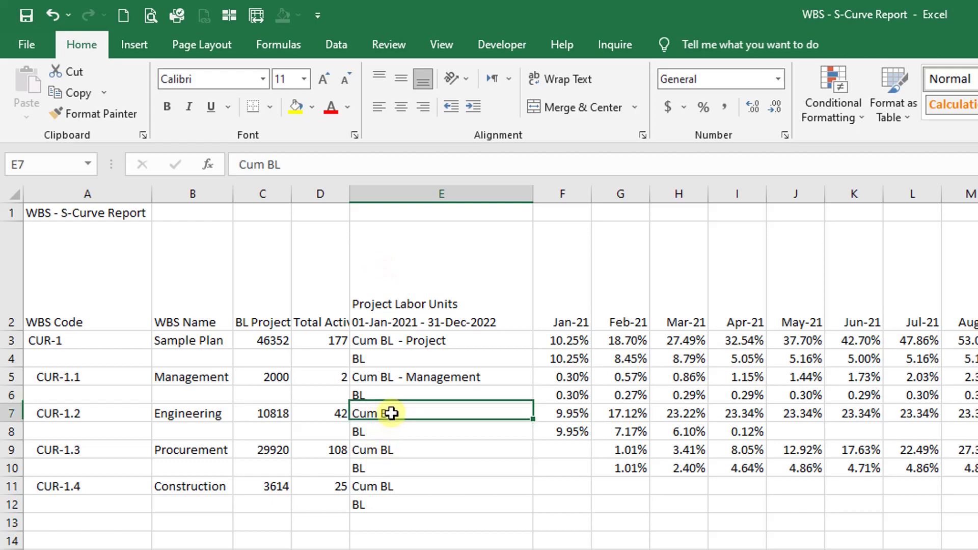
{"action": "left_click", "coordinate": [310, 164]}
{"action": "key", "text": "BackSpace"}
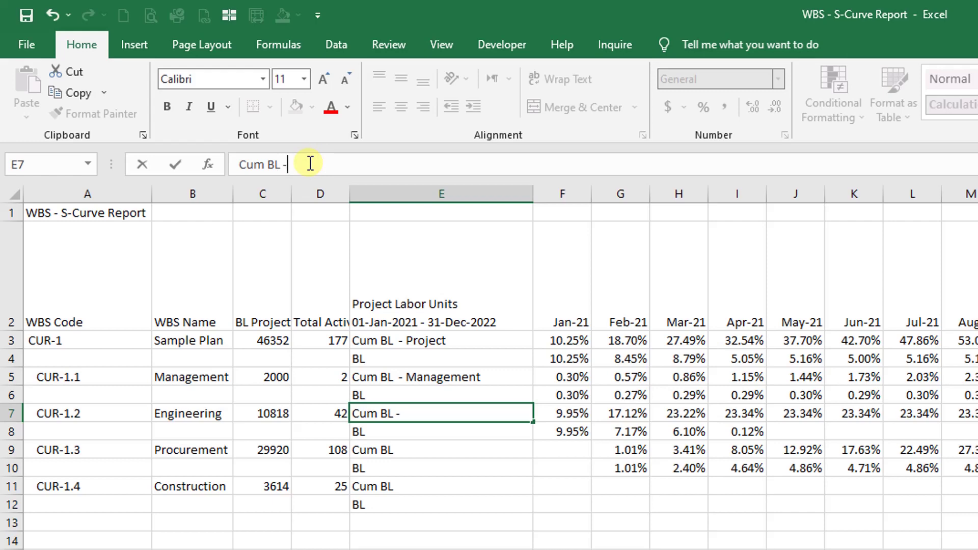
{"action": "type", "text": "- Engineering"}
{"action": "key", "text": "Return"}
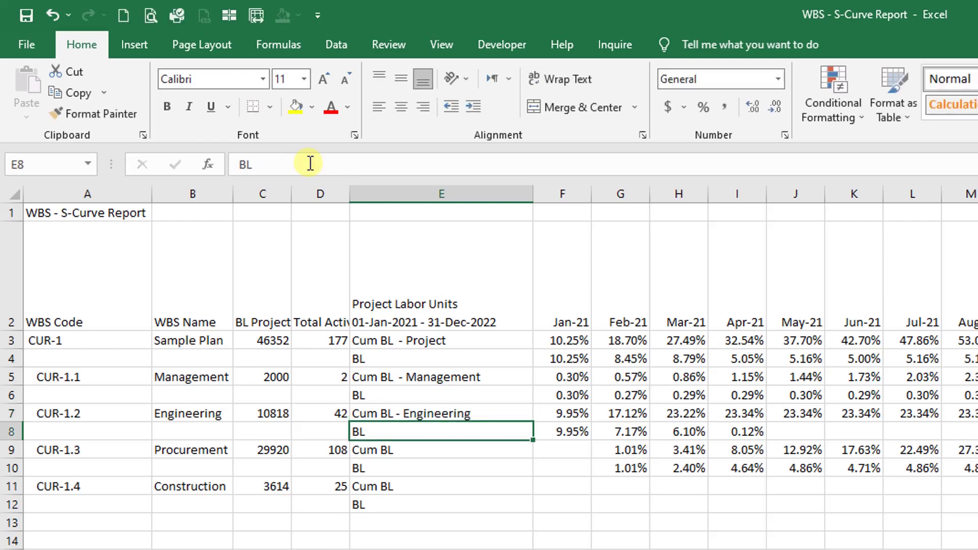
- Extend the cumulative baseline label in cell E9 to "Cum BL - Procurement"
{"action": "key", "text": "Down"}
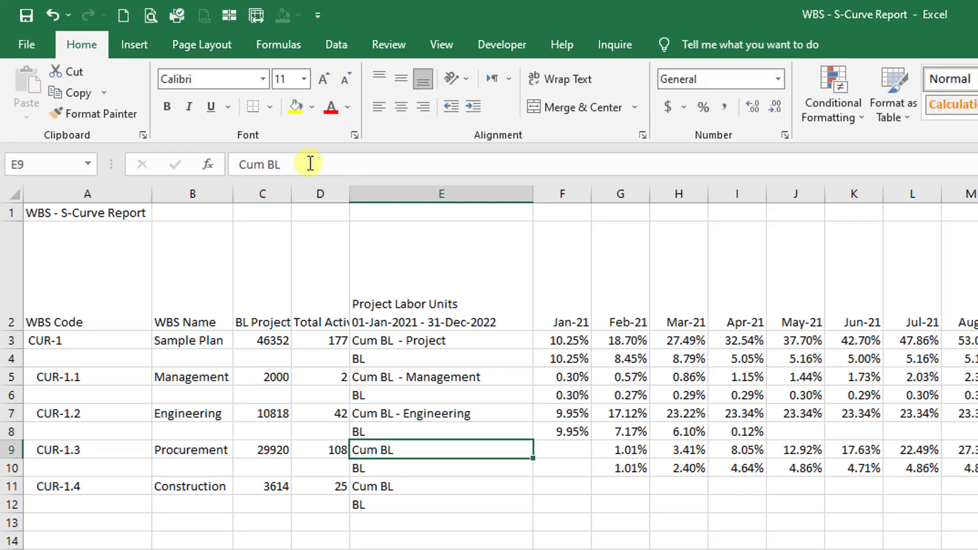
{"action": "double_click", "coordinate": [399, 449]}
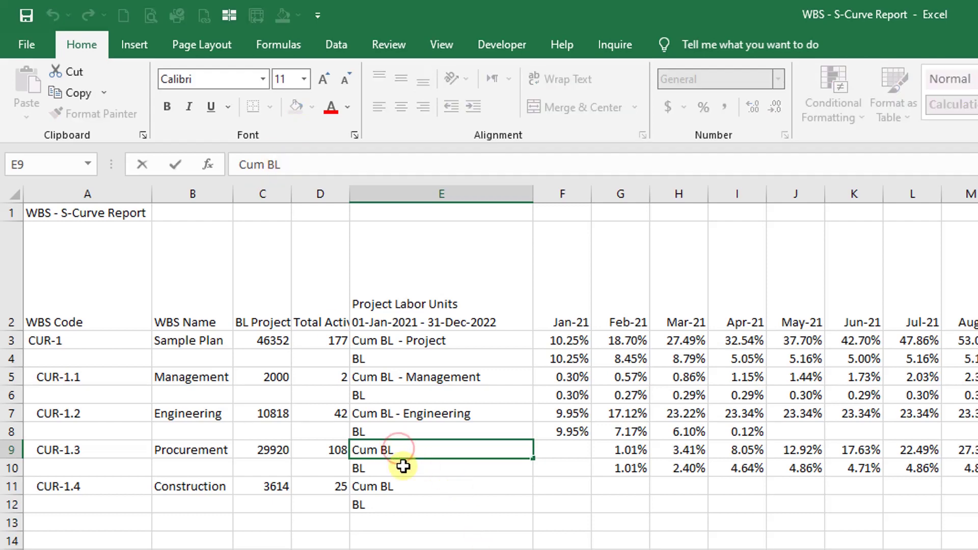
{"action": "key", "text": "BackSpace"}
{"action": "type", "text": "- Procuremen"}
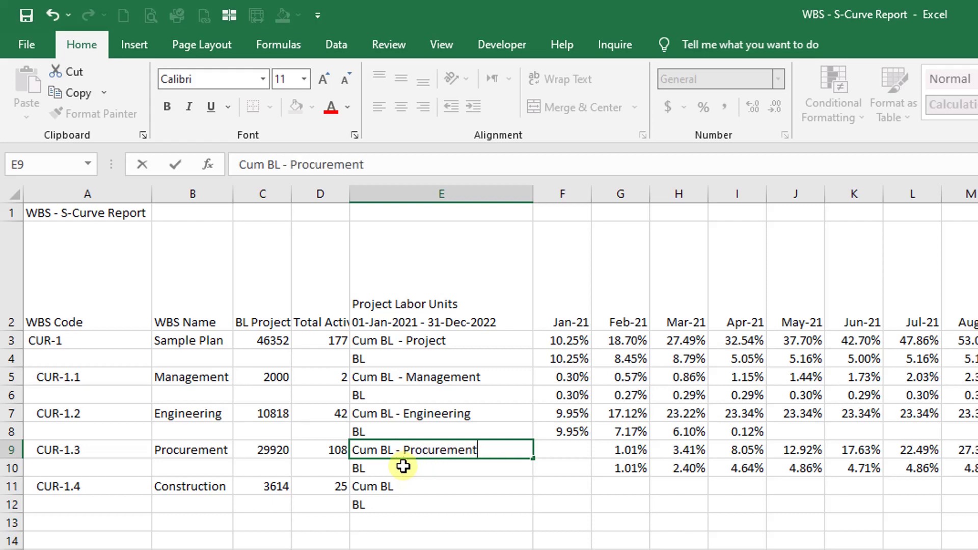
{"action": "type", "text": "t"}
{"action": "key", "text": "Return"}
- Extend the cumulative baseline label in cell E11 to "Cum BL - Construction"
{"action": "key", "text": "Down"}
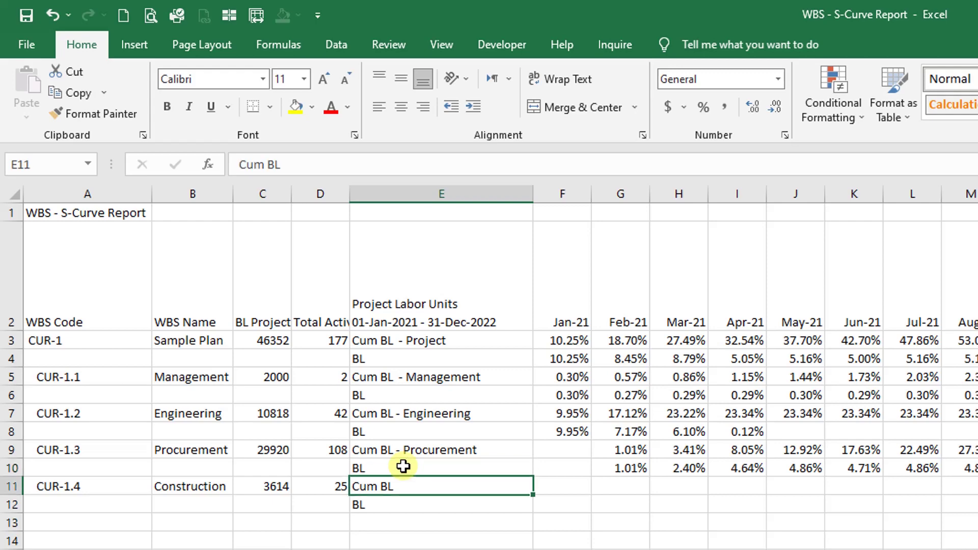
{"action": "left_click", "coordinate": [286, 161]}
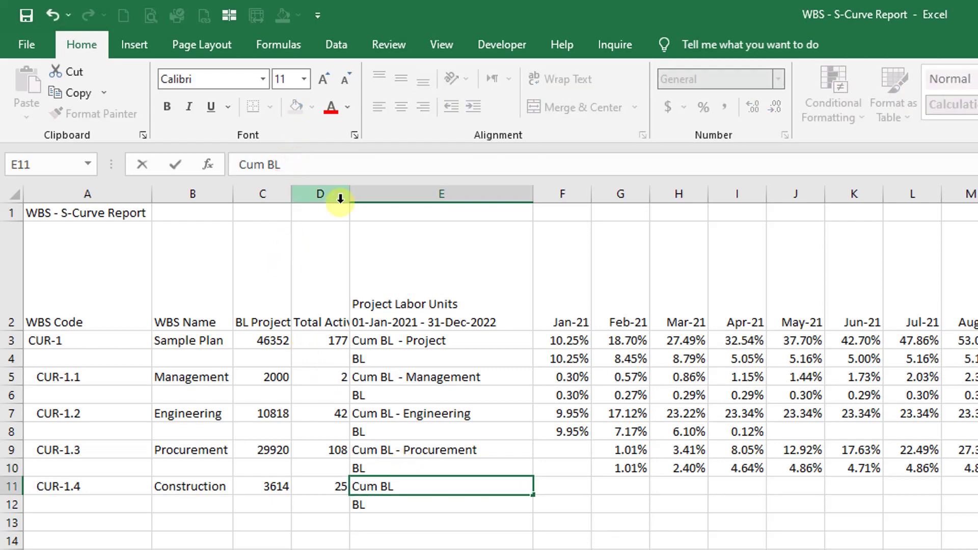
{"action": "type", "text": "- Construction"}
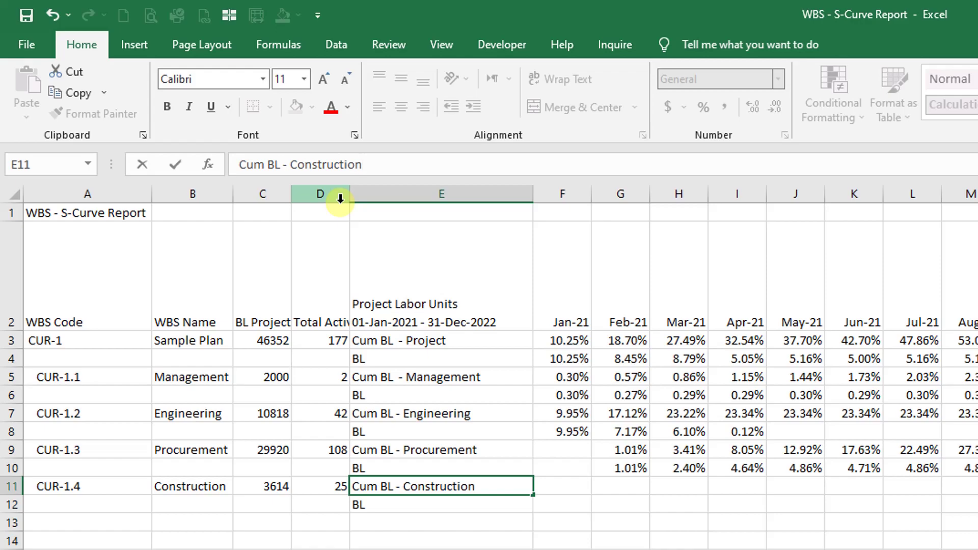
{"action": "key", "text": "Return"}
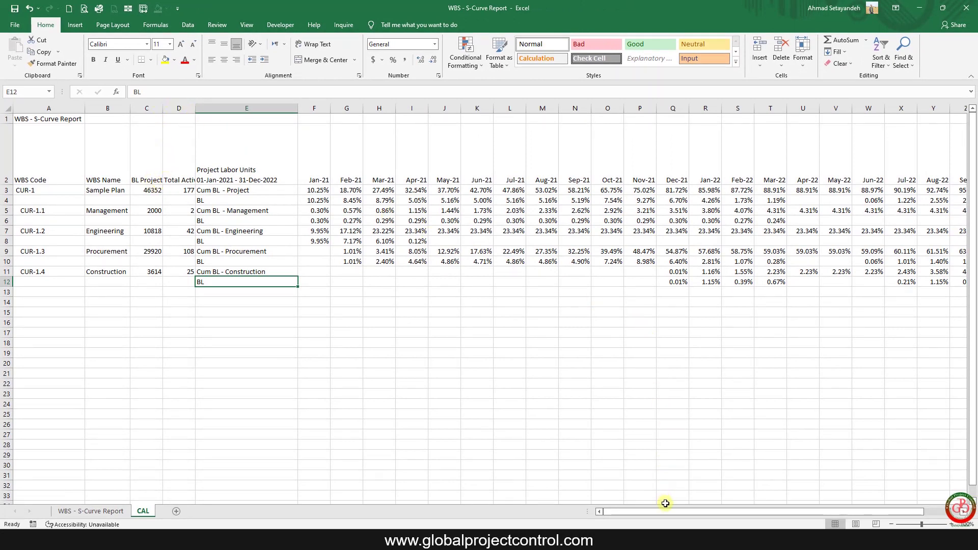
- Copy the Project and Management cumulative labels from E3 and E5 into the monthly rows' cells E4 and E6
{"action": "left_click_drag", "start_coordinate": [667, 511], "coordinate": [751, 511]}
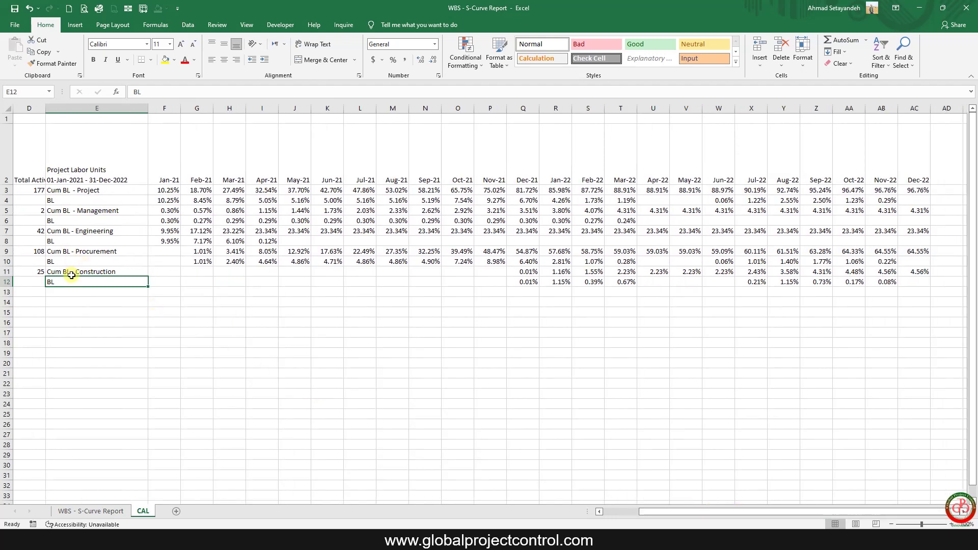
{"action": "left_click", "coordinate": [90, 190]}
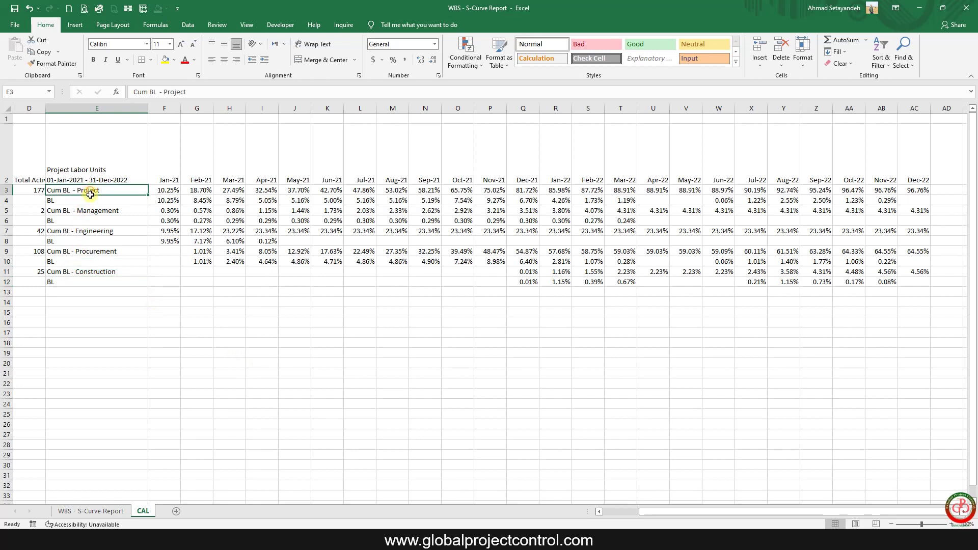
{"action": "key", "text": "ctrl+c"}
{"action": "left_click", "coordinate": [90, 201]}
{"action": "key", "text": "ctrl+v"}
{"action": "key", "text": "ctrl"}
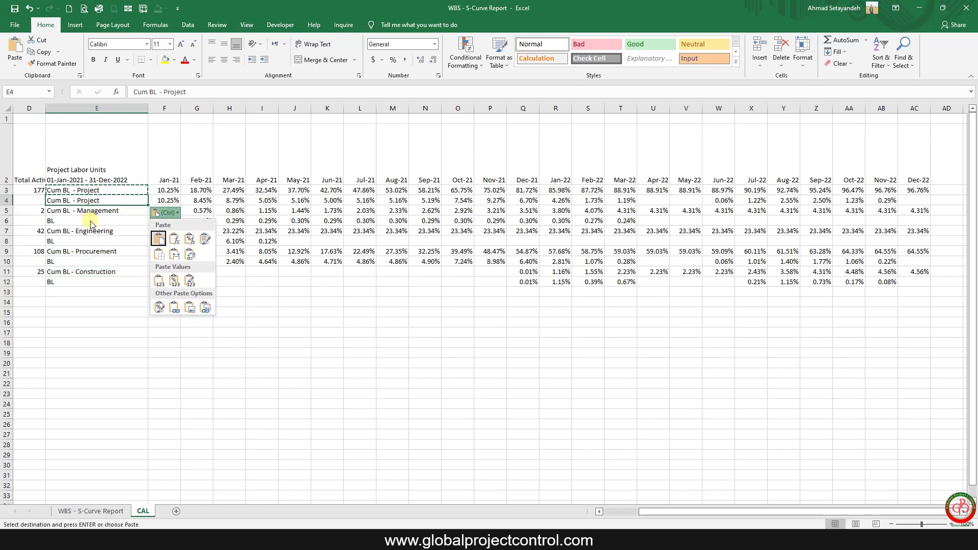
{"action": "left_click", "coordinate": [90, 211]}
{"action": "left_click_drag", "start_coordinate": [90, 211], "coordinate": [96, 220]}
{"action": "key", "text": "ctrl+c"}
{"action": "left_click", "coordinate": [96, 221]}
{"action": "key", "text": "ctrl+v"}
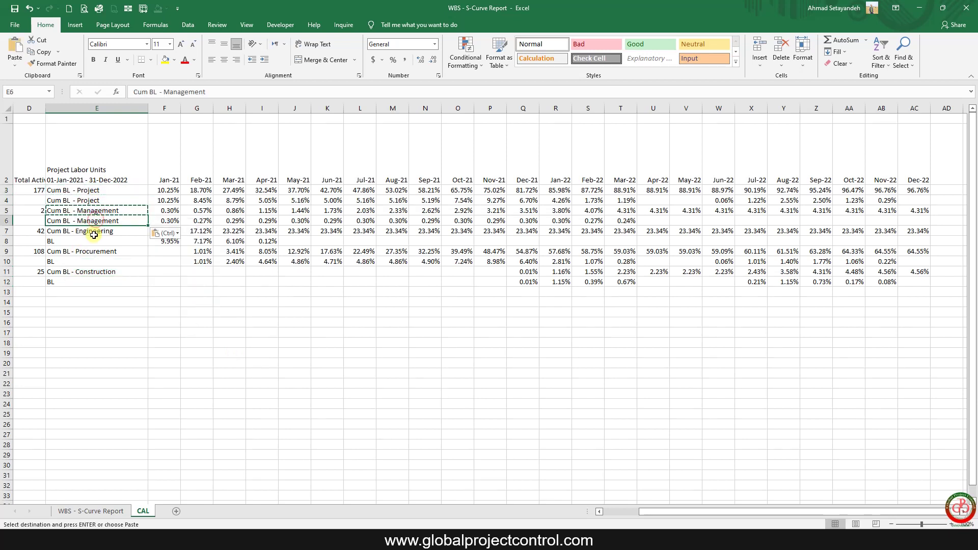
- Copy the Engineering, Procurement and Construction labels from E7, E9 and E11 into cells E8, E10 and E12
{"action": "left_click", "coordinate": [94, 231]}
{"action": "key", "text": "ctrl+c"}
{"action": "left_click", "coordinate": [94, 241]}
{"action": "key", "text": "ctrl+v"}
{"action": "left_click", "coordinate": [94, 252]}
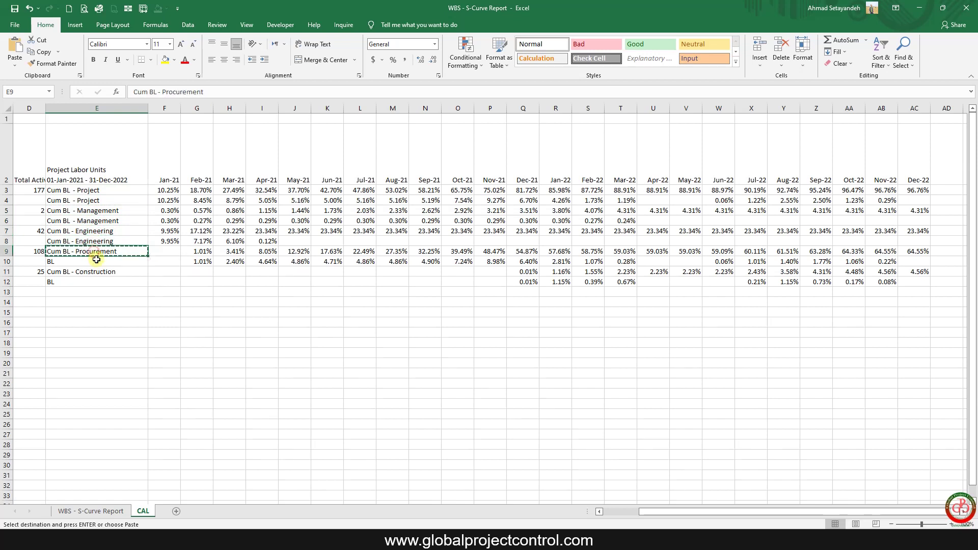
{"action": "left_click", "coordinate": [96, 260]}
{"action": "key", "text": "ctrl+v"}
{"action": "left_click", "coordinate": [96, 274]}
{"action": "left_click", "coordinate": [97, 281]}
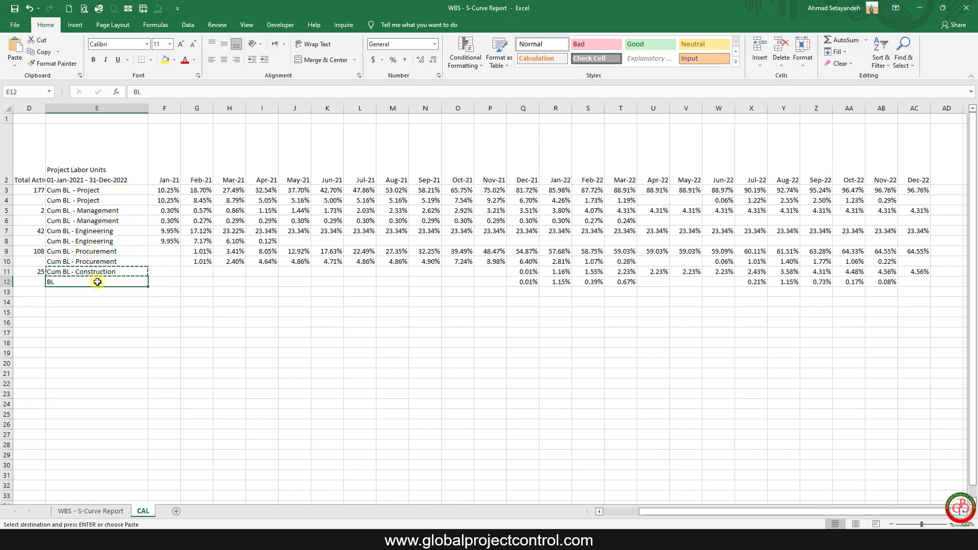
{"action": "key", "text": "ctrl+v"}
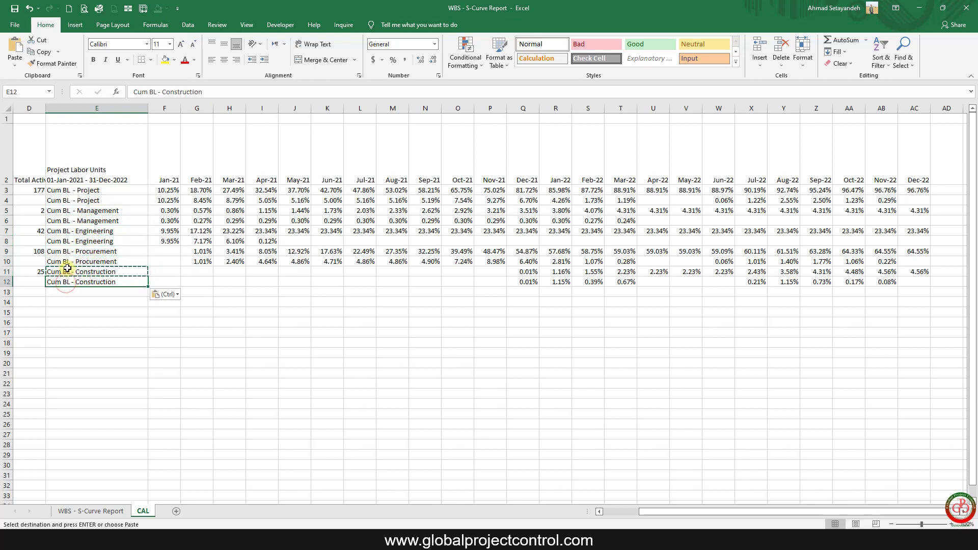
- Replace "Cum BL" with "Monthly BL" in only the labels in cells E4, E6, E8, E10 and E12
{"action": "left_click", "coordinate": [68, 262], "text": "ctrl"}
{"action": "left_click", "coordinate": [74, 241], "text": "ctrl"}
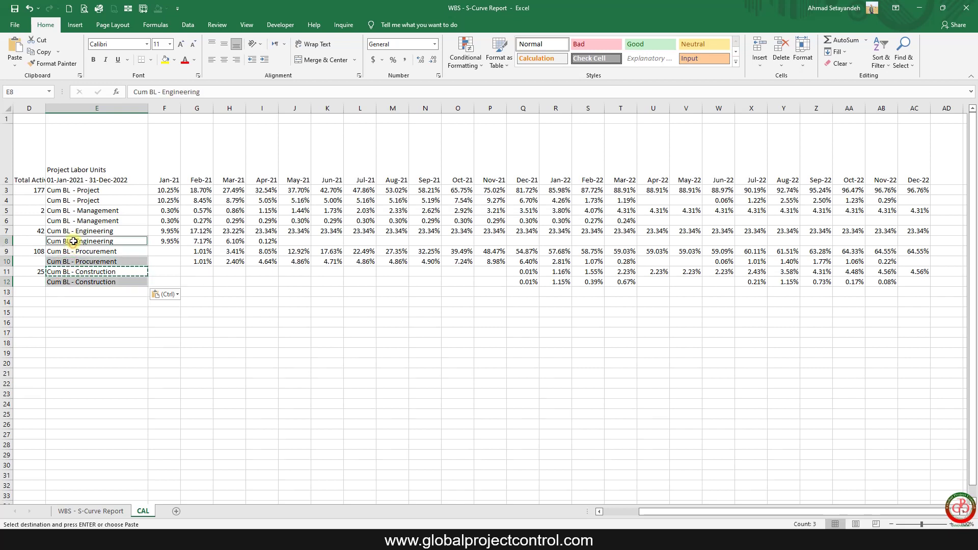
{"action": "left_click", "coordinate": [77, 221], "text": "ctrl"}
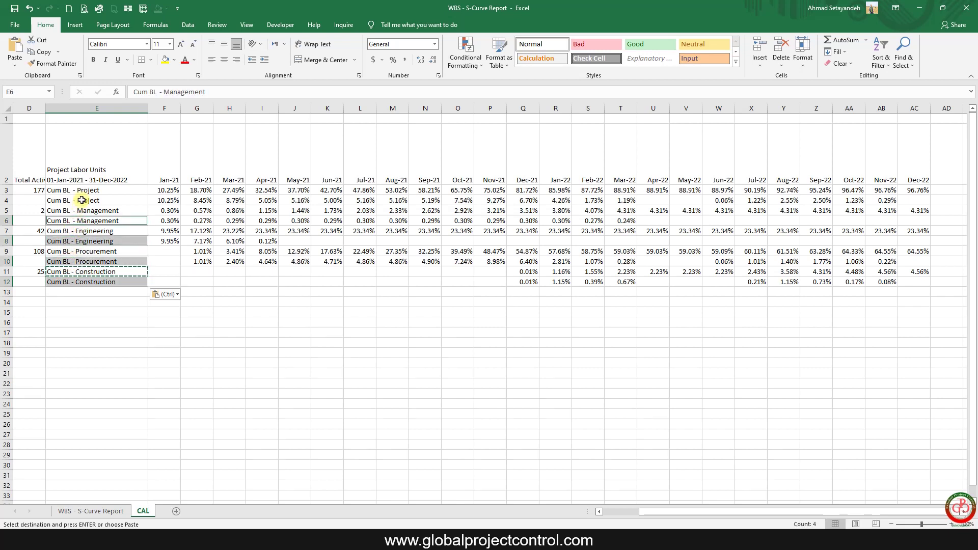
{"action": "left_click", "coordinate": [82, 201], "text": "ctrl"}
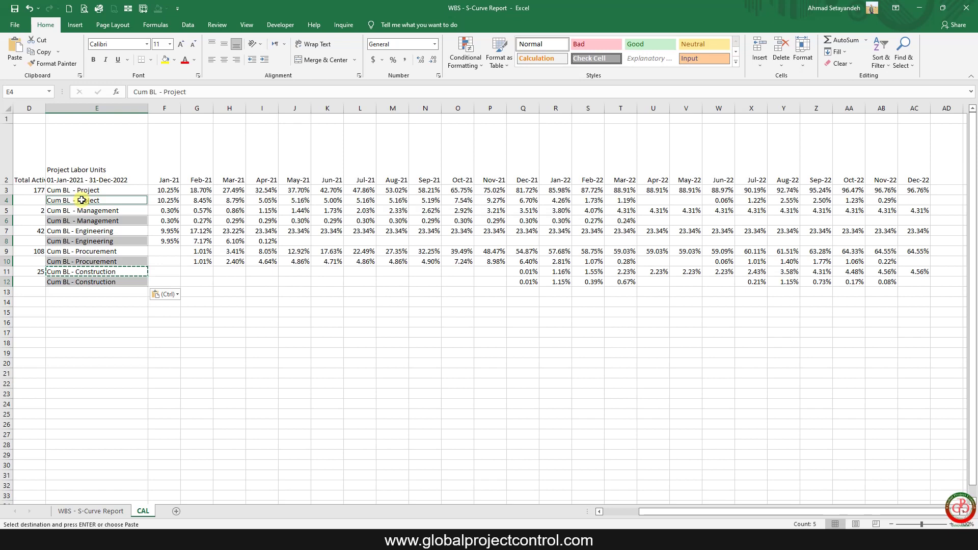
{"action": "key", "text": "ctrl+f"}
{"action": "left_click", "coordinate": [280, 347]}
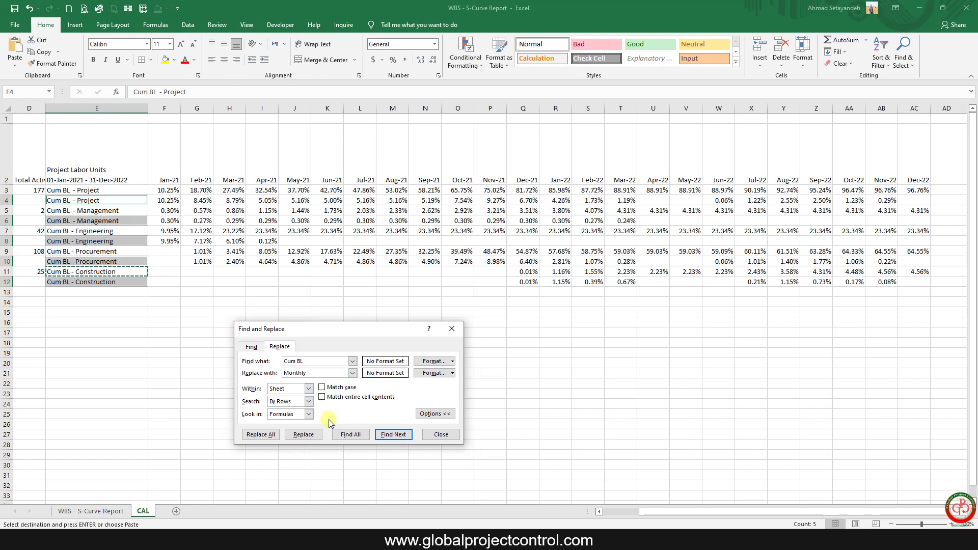
{"action": "type", "text": "BL"}
{"action": "left_click", "coordinate": [269, 439]}
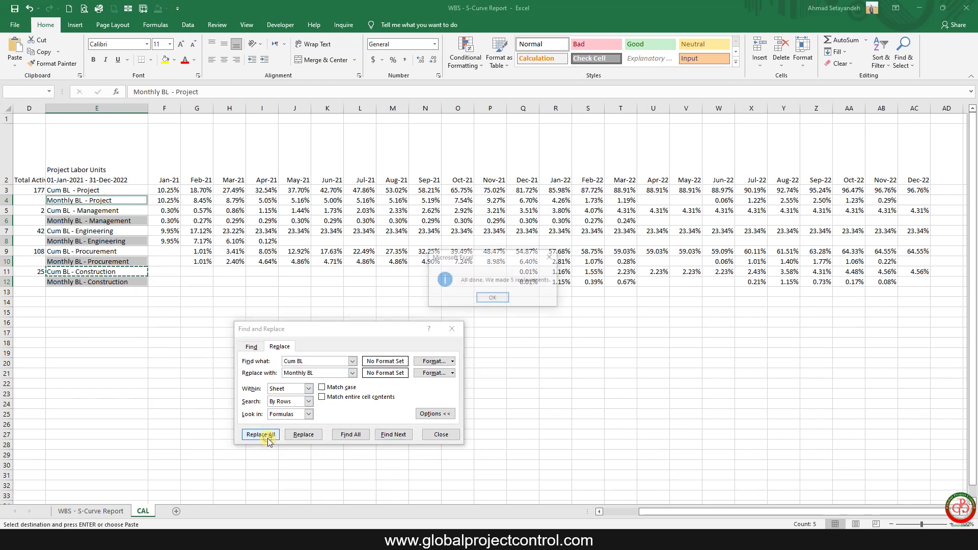
{"action": "left_click", "coordinate": [493, 297]}
{"action": "left_click", "coordinate": [441, 435]}
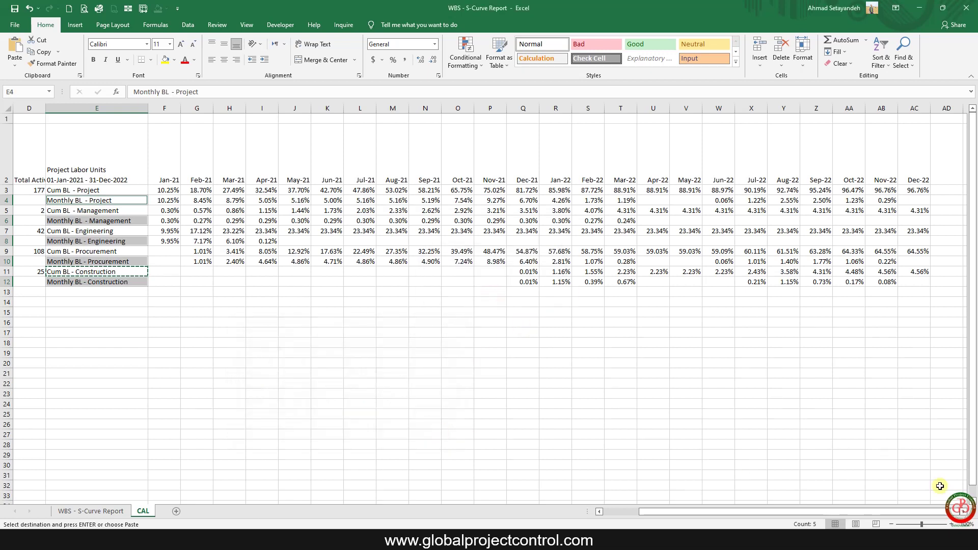
{"action": "left_click", "coordinate": [360, 352]}
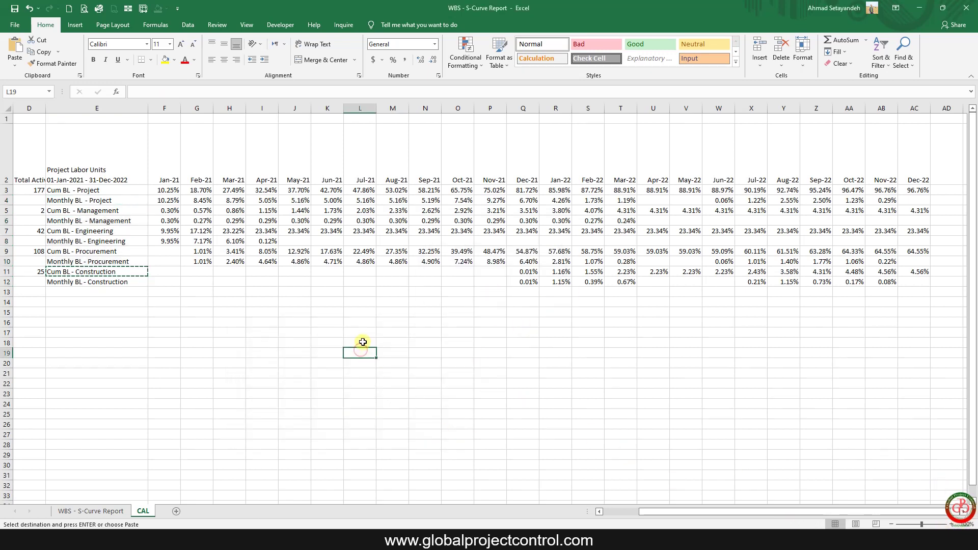
- Insert the recommended line chart from the label and monthly percentage range E2:AC12
{"action": "left_click_drag", "start_coordinate": [920, 281], "coordinate": [109, 165]}
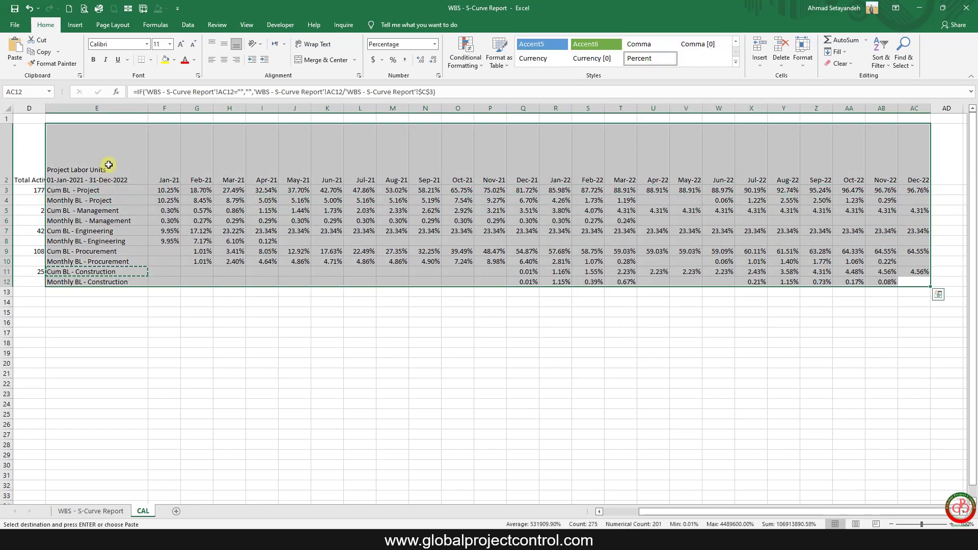
{"action": "left_click", "coordinate": [74, 26]}
{"action": "left_click", "coordinate": [375, 54]}
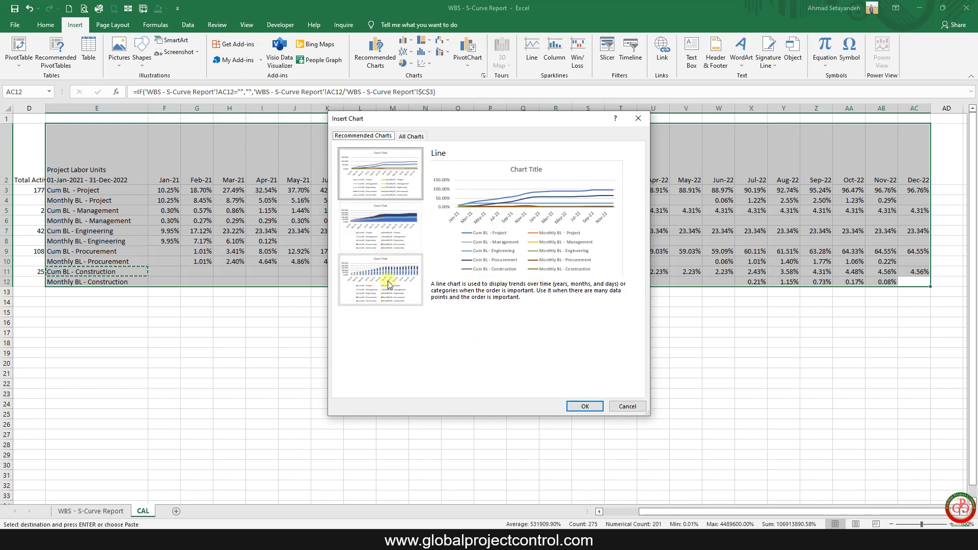
{"action": "left_click", "coordinate": [591, 407]}
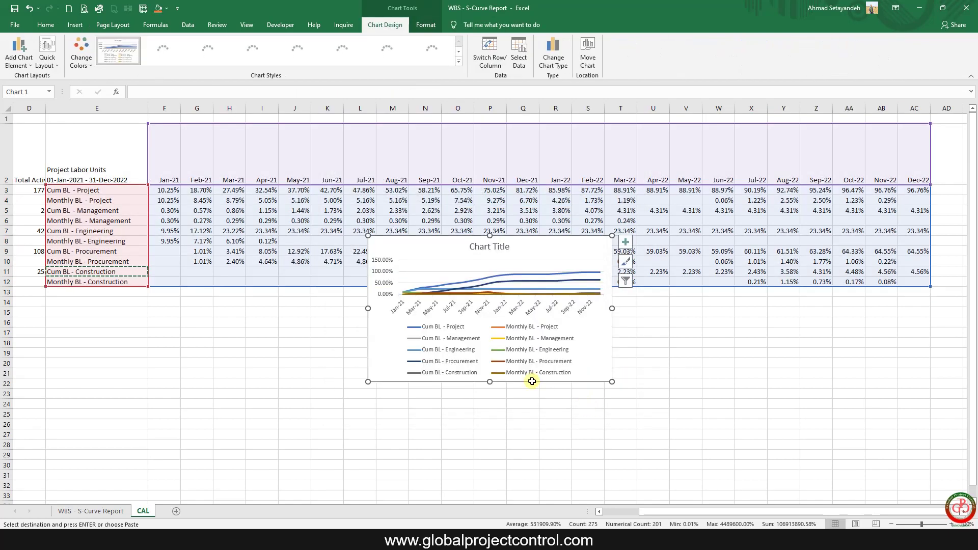
- Move the line chart to its own new sheet
{"action": "right_click", "coordinate": [551, 242]}
{"action": "left_click", "coordinate": [593, 368]}
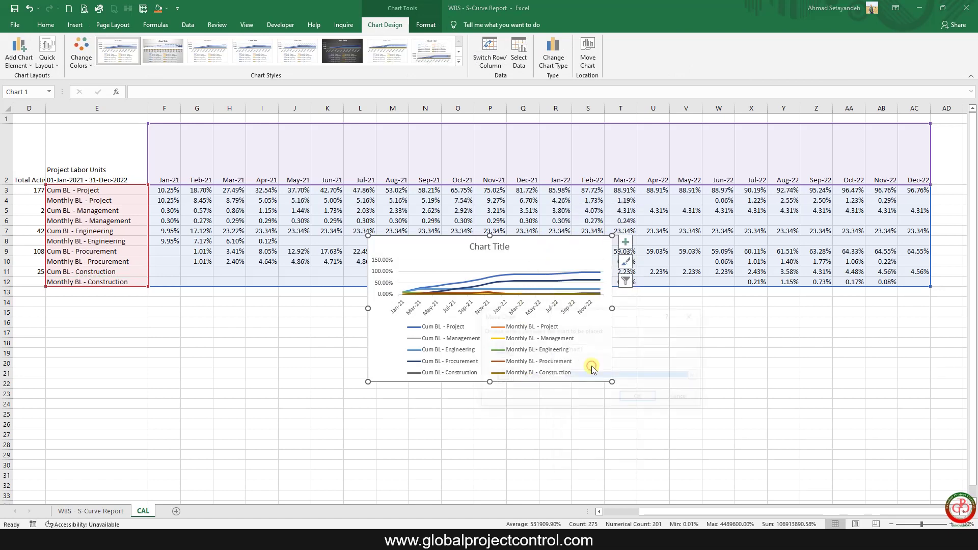
{"action": "left_click", "coordinate": [535, 351]}
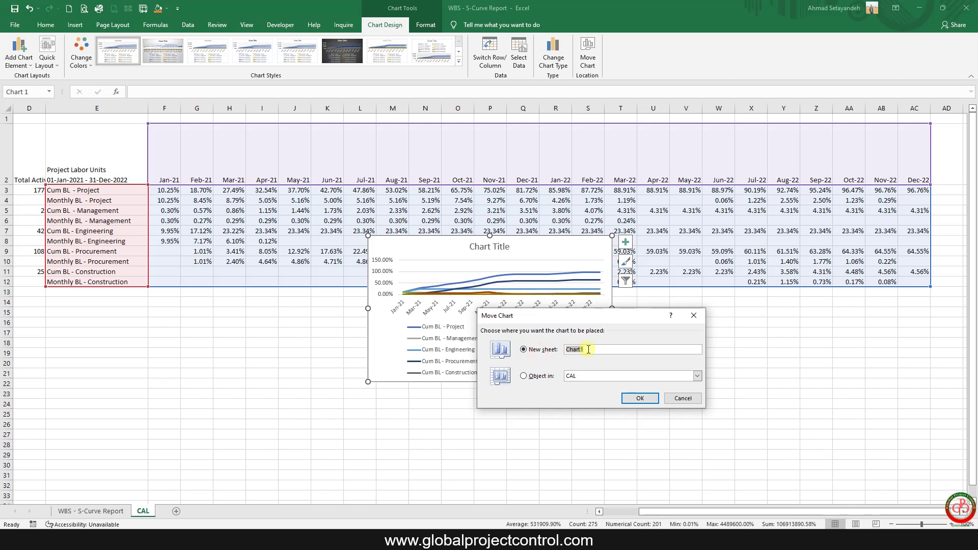
{"action": "left_click", "coordinate": [641, 399]}
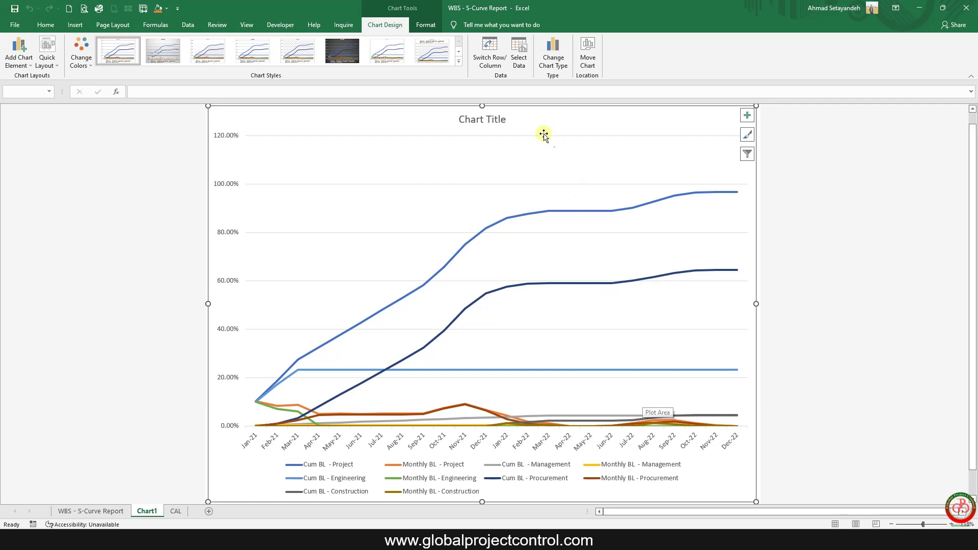
- Set the chart title to "Labor Plan S-Curve"
{"action": "left_click", "coordinate": [481, 119]}
{"action": "triple_click", "coordinate": [495, 121]}
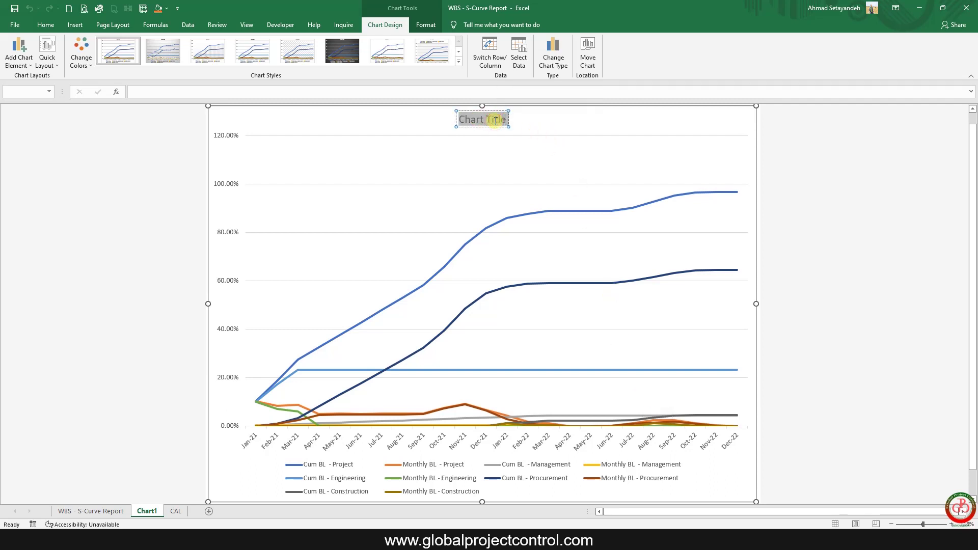
{"action": "type", "text": "Plan"}
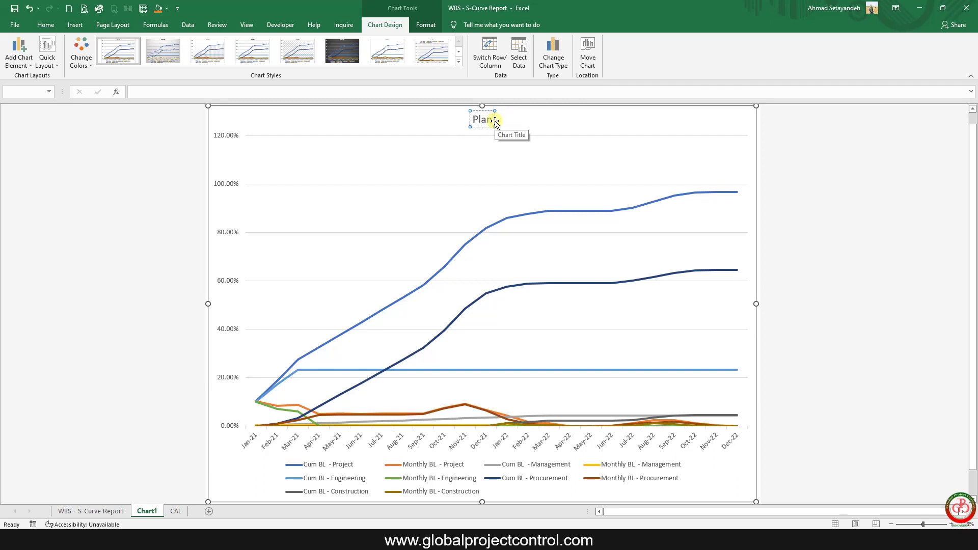
{"action": "type", "text": " S-Curve"}
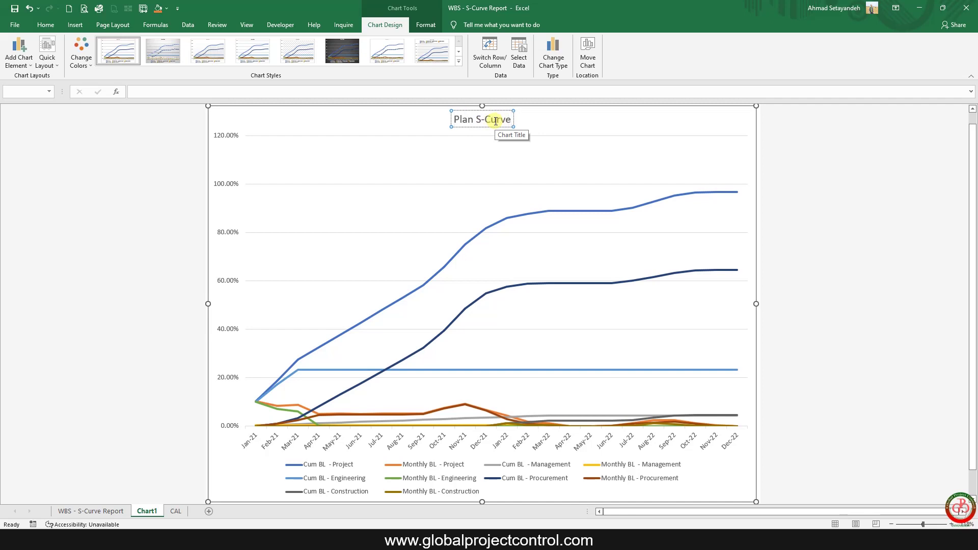
{"action": "key", "text": "Home"}
{"action": "type", "text": "Labor"}
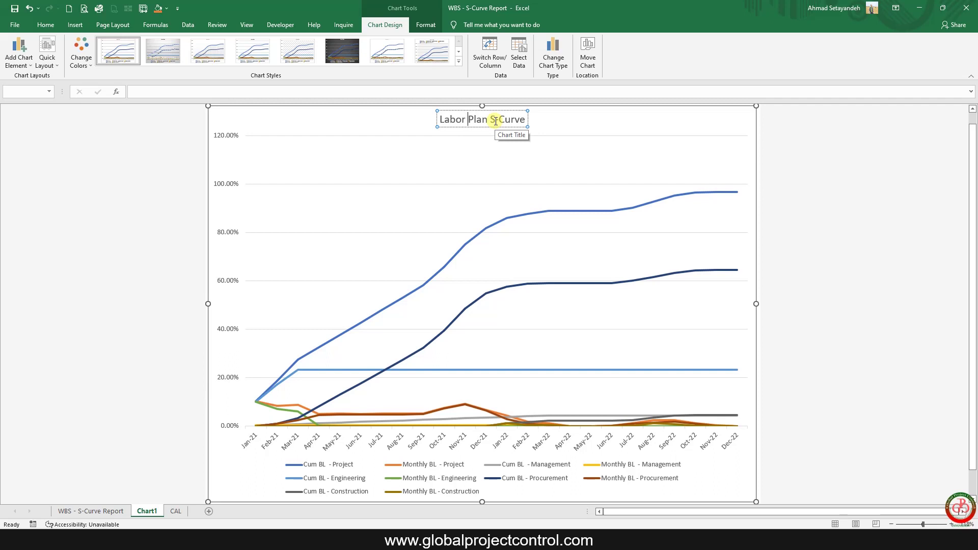
{"action": "left_click", "coordinate": [430, 206]}
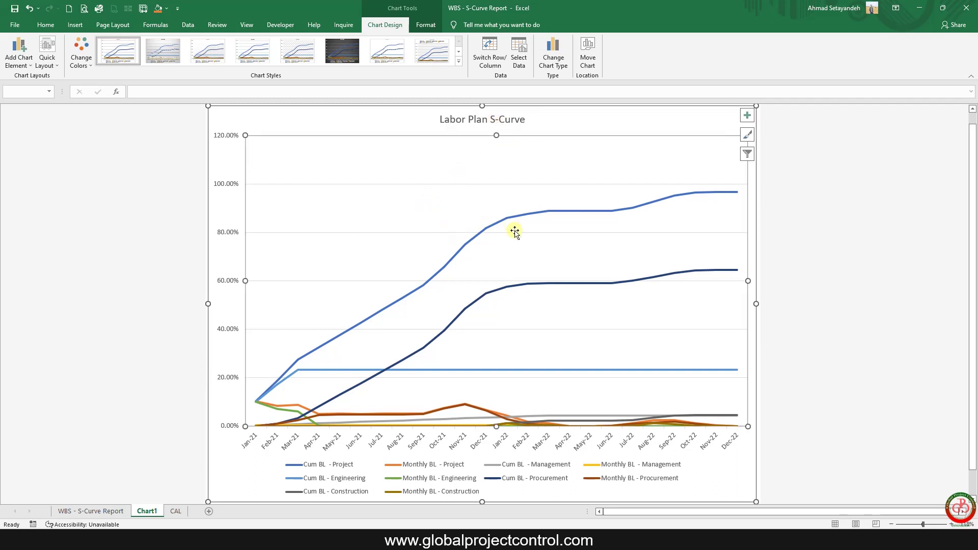
- Remove the cumulative baseline series for Management, Engineering, Procurement and Construction from the chart's data source
{"action": "right_click", "coordinate": [352, 212]}
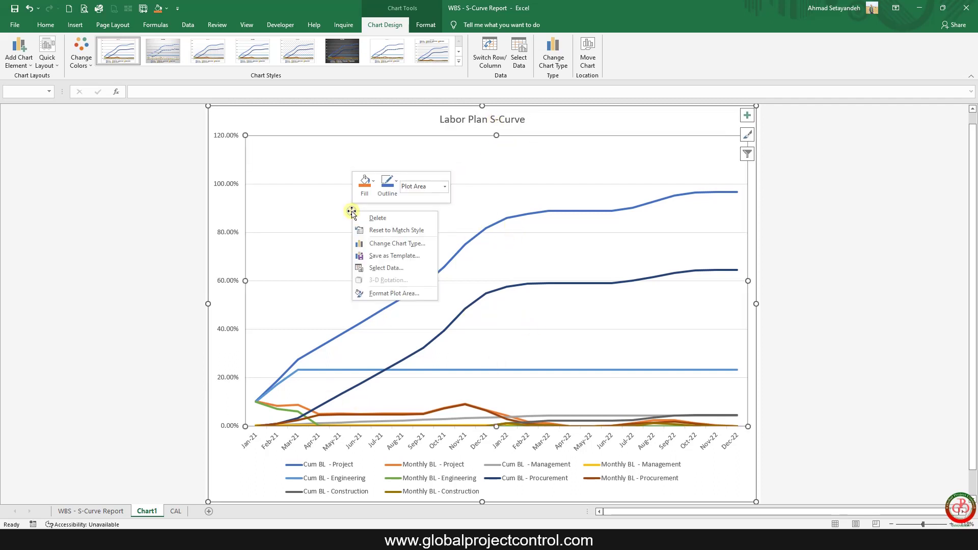
{"action": "left_click", "coordinate": [390, 269]}
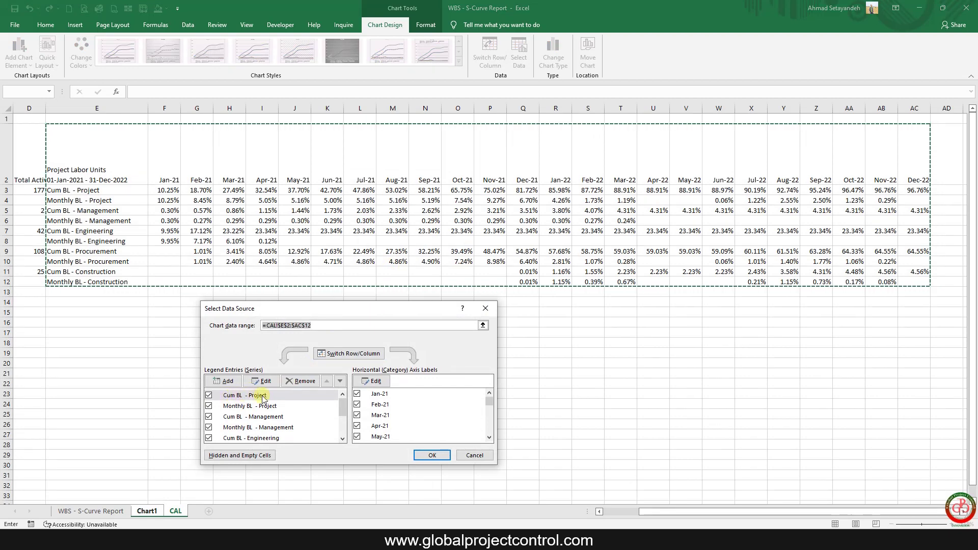
{"action": "left_click", "coordinate": [249, 416]}
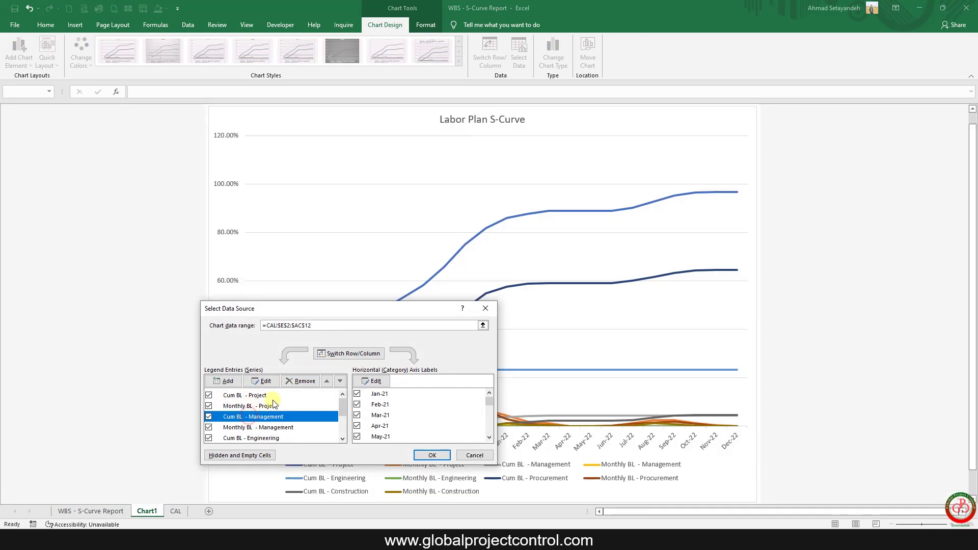
{"action": "left_click", "coordinate": [296, 382]}
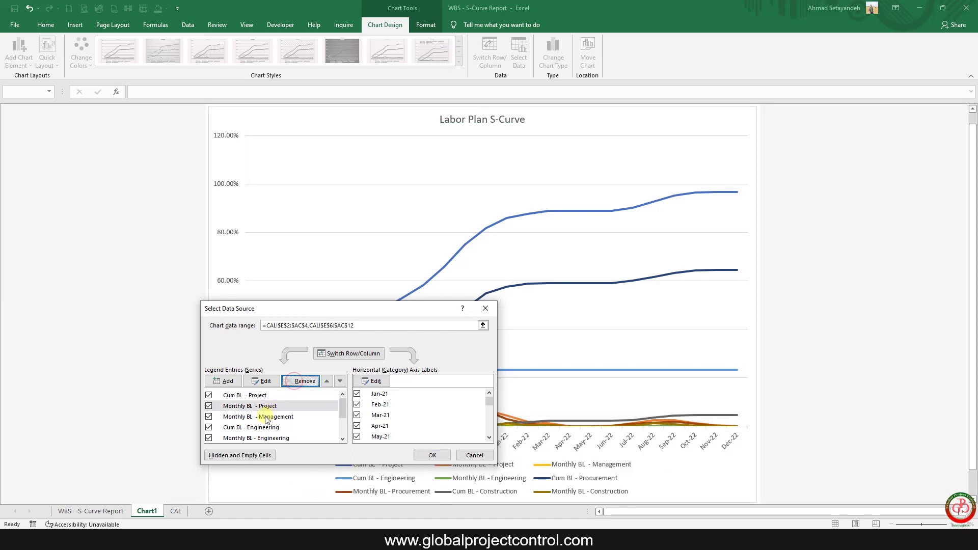
{"action": "left_click", "coordinate": [255, 427]}
{"action": "left_click", "coordinate": [300, 381]}
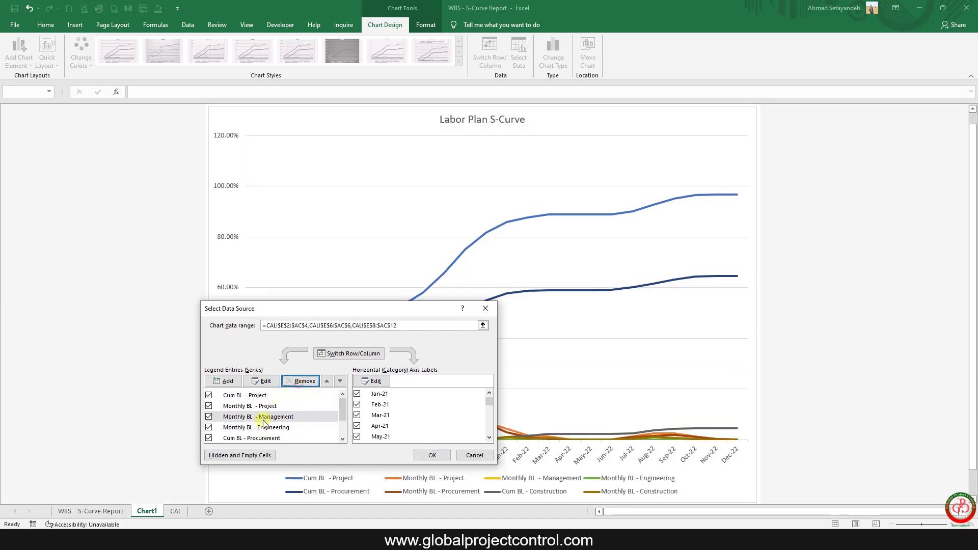
{"action": "left_click", "coordinate": [259, 437]}
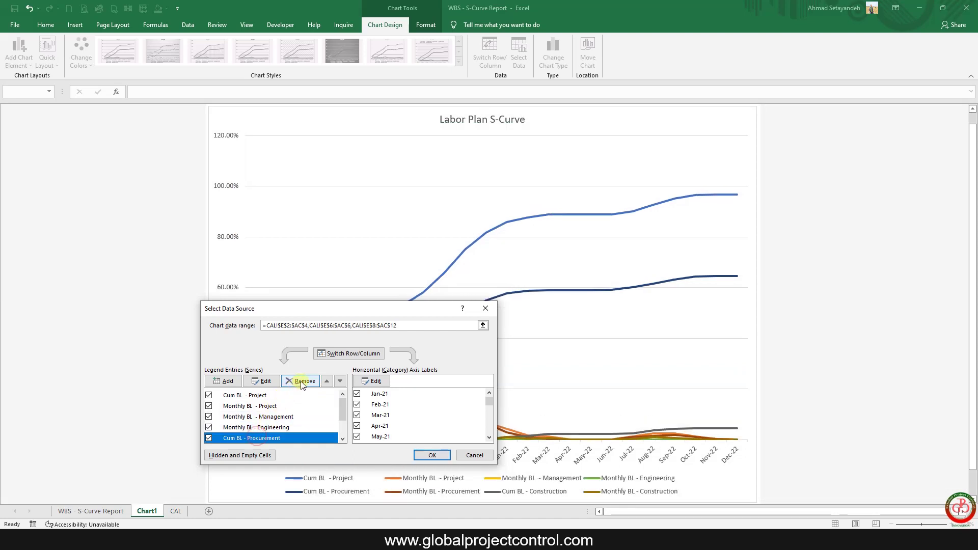
{"action": "left_click", "coordinate": [301, 381]}
{"action": "scroll", "coordinate": [270, 434], "scroll_direction": "down", "scroll_amount": 1}
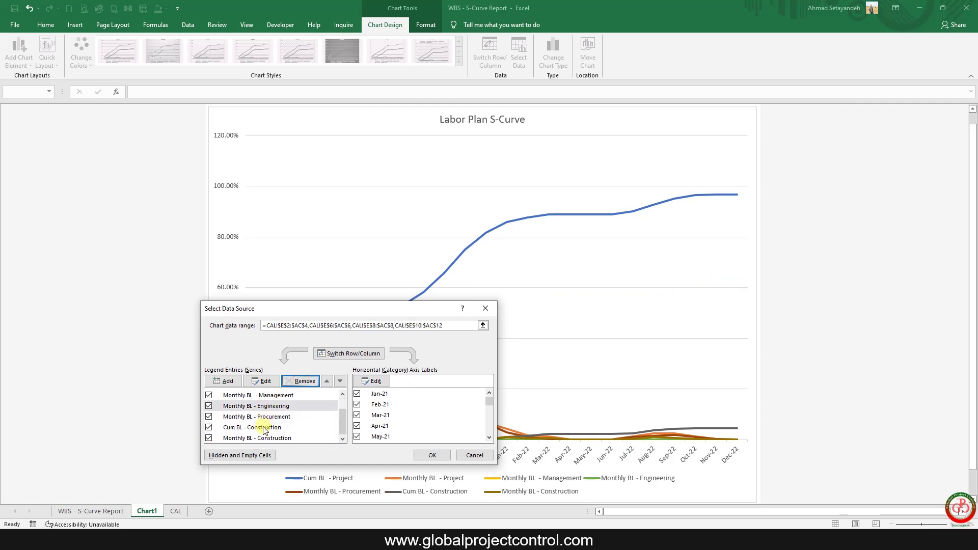
{"action": "left_click", "coordinate": [264, 428]}
{"action": "left_click", "coordinate": [305, 382]}
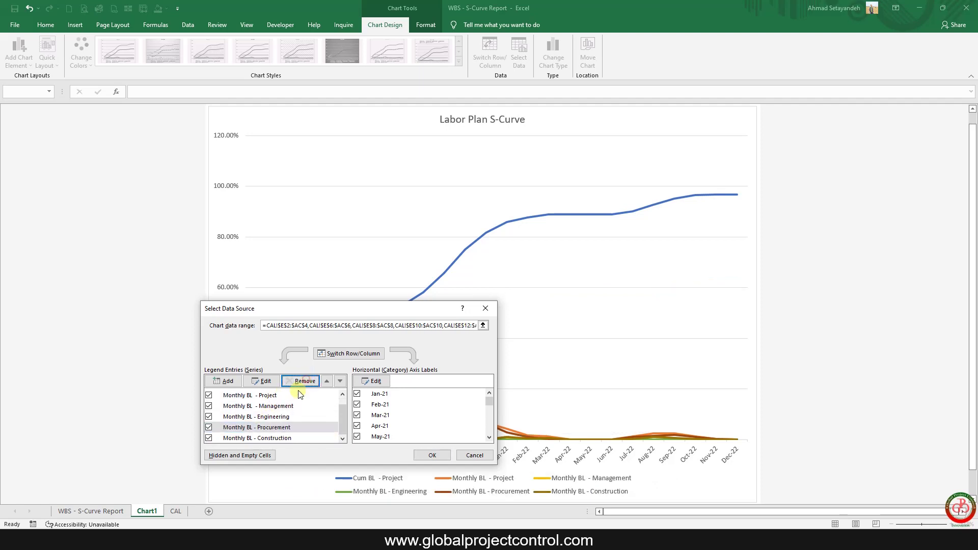
{"action": "left_click", "coordinate": [433, 455]}
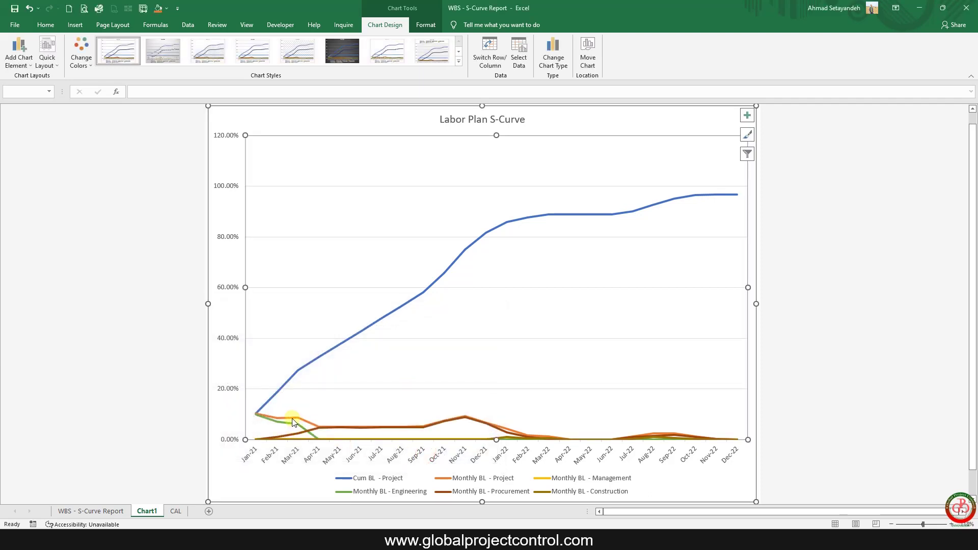
- Change the chart type of the Cum BL - Project series to Line with Markers
{"action": "left_click", "coordinate": [292, 419]}
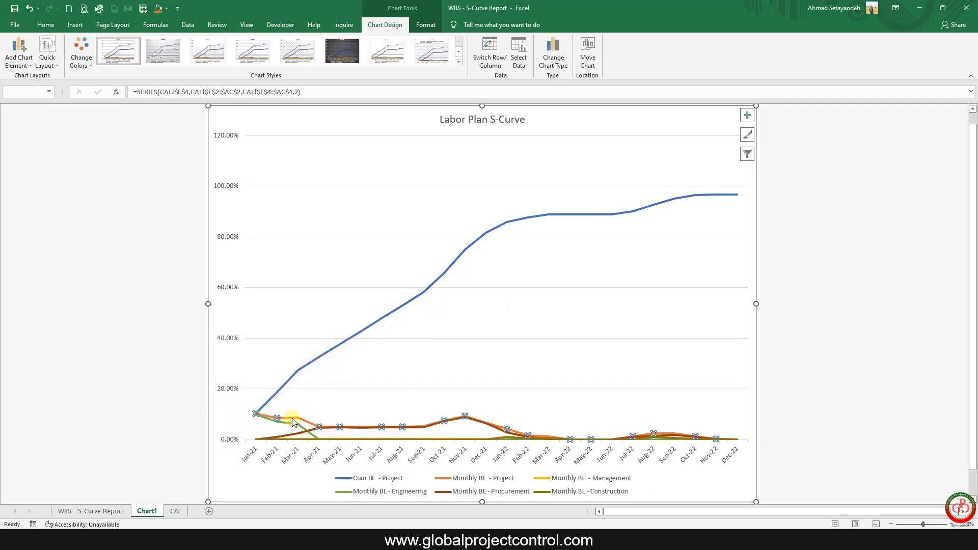
{"action": "right_click", "coordinate": [292, 418]}
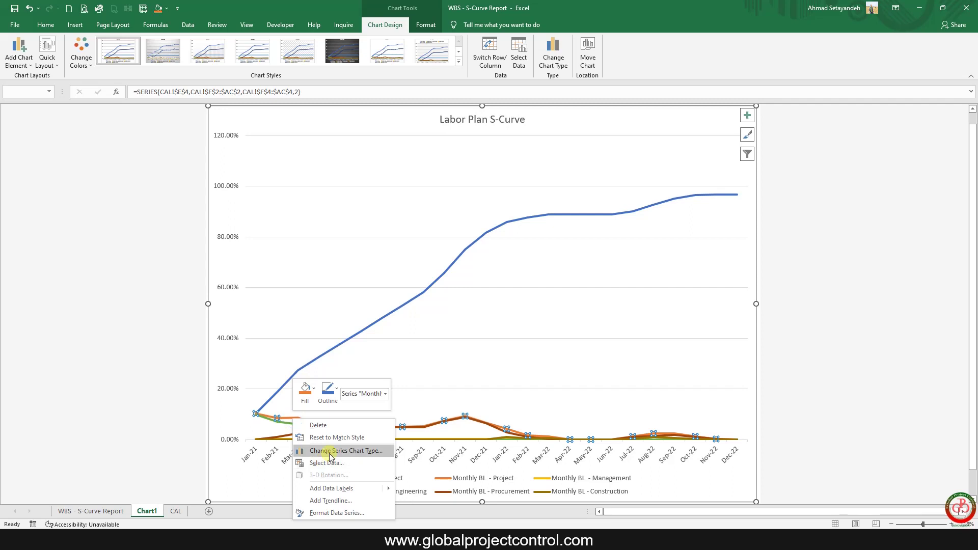
{"action": "left_click", "coordinate": [407, 403]}
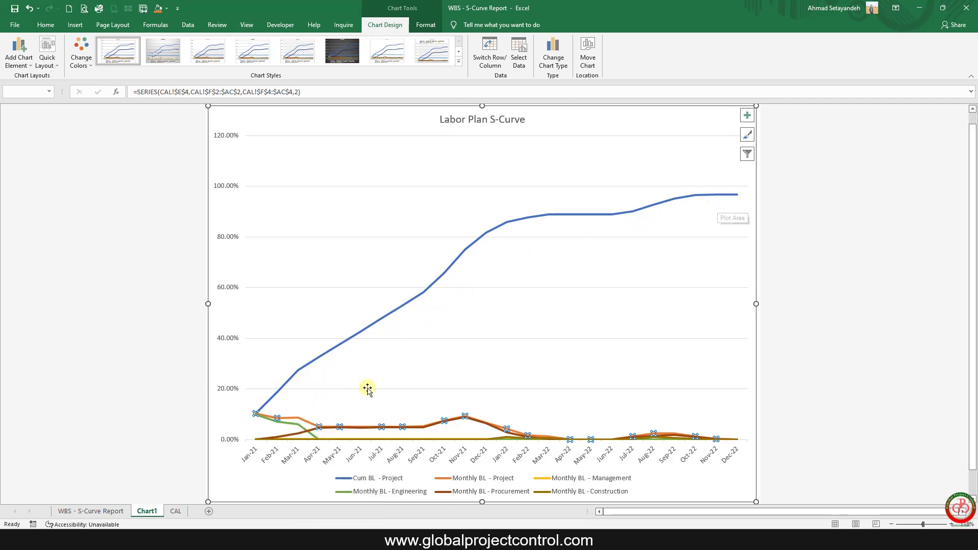
{"action": "right_click", "coordinate": [284, 421]}
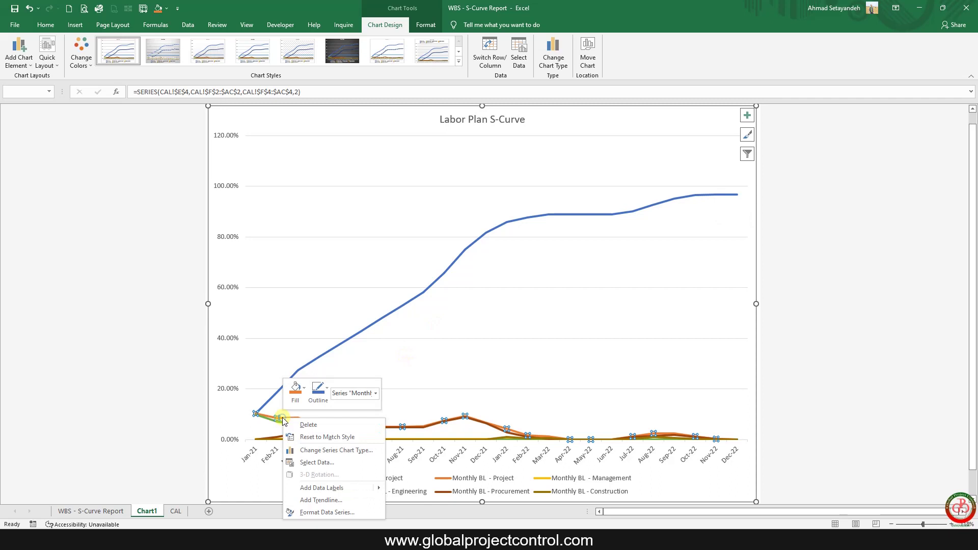
{"action": "left_click", "coordinate": [325, 453]}
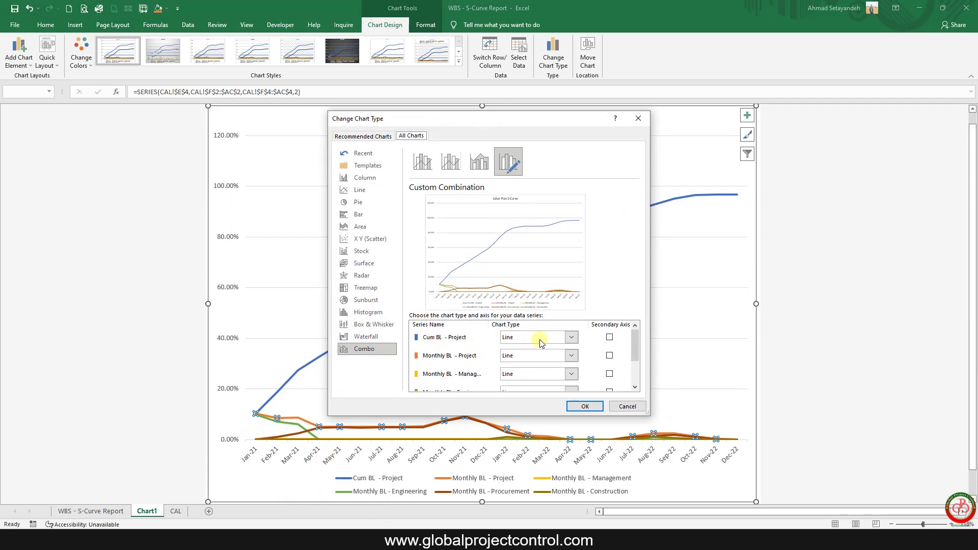
{"action": "left_click", "coordinate": [542, 340]}
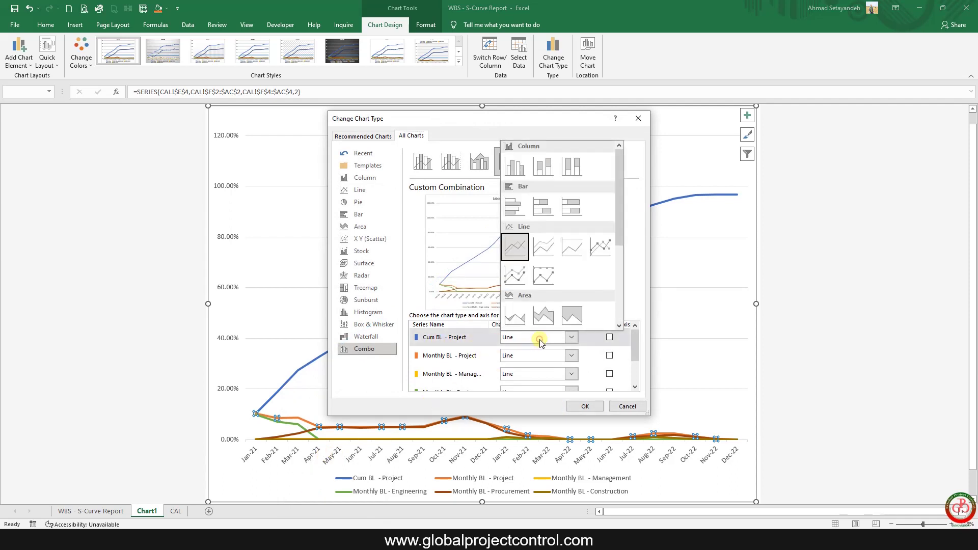
{"action": "left_click", "coordinate": [603, 247]}
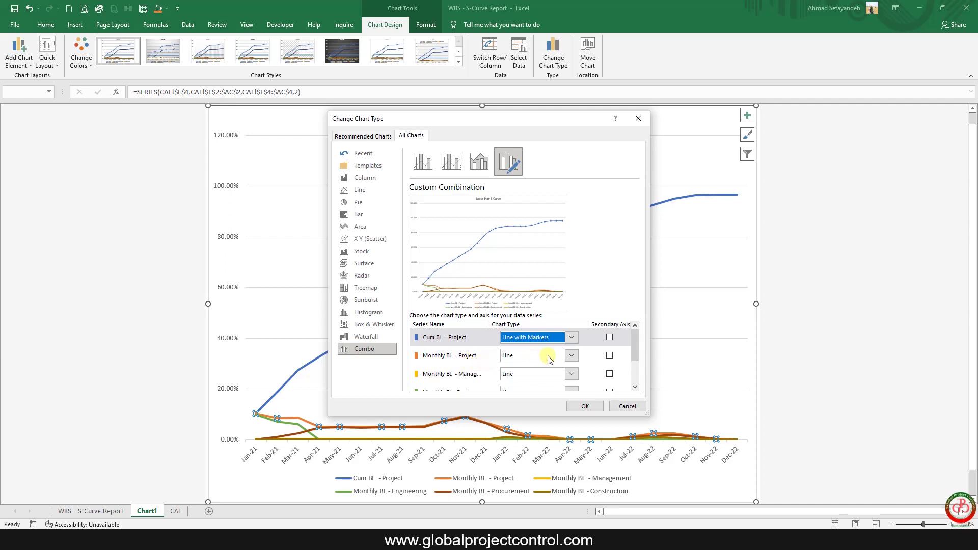
{"action": "scroll", "coordinate": [487, 371], "scroll_direction": "down", "scroll_amount": 1}
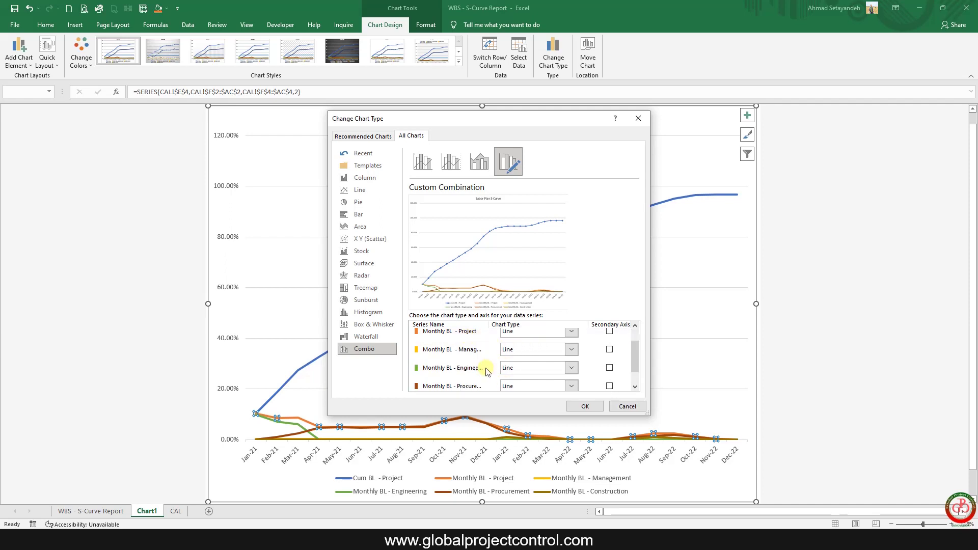
{"action": "scroll", "coordinate": [483, 351], "scroll_direction": "up", "scroll_amount": 1}
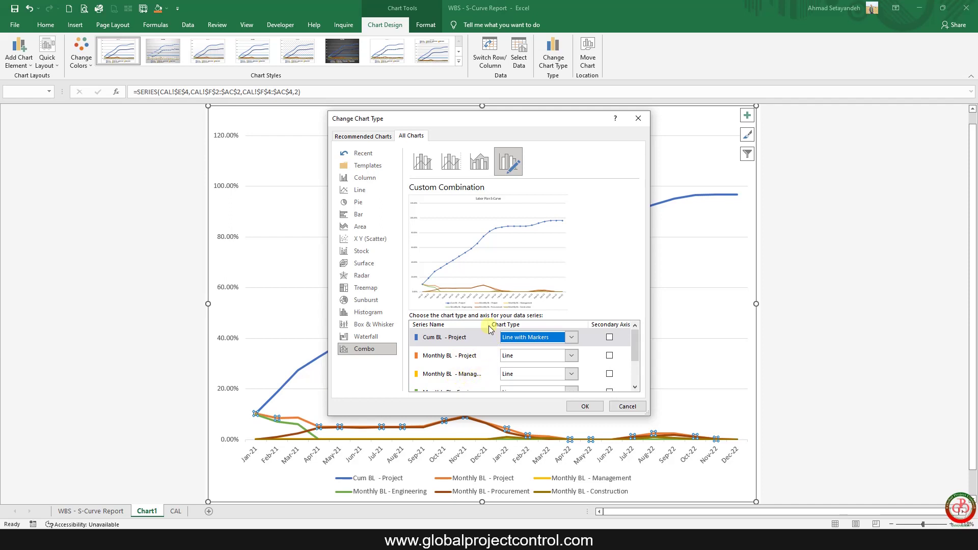
- Set the Monthly BL series for Management, Engineering, Procurement and Construction to Stacked Column and apply the custom combination
{"action": "left_click", "coordinate": [523, 375]}
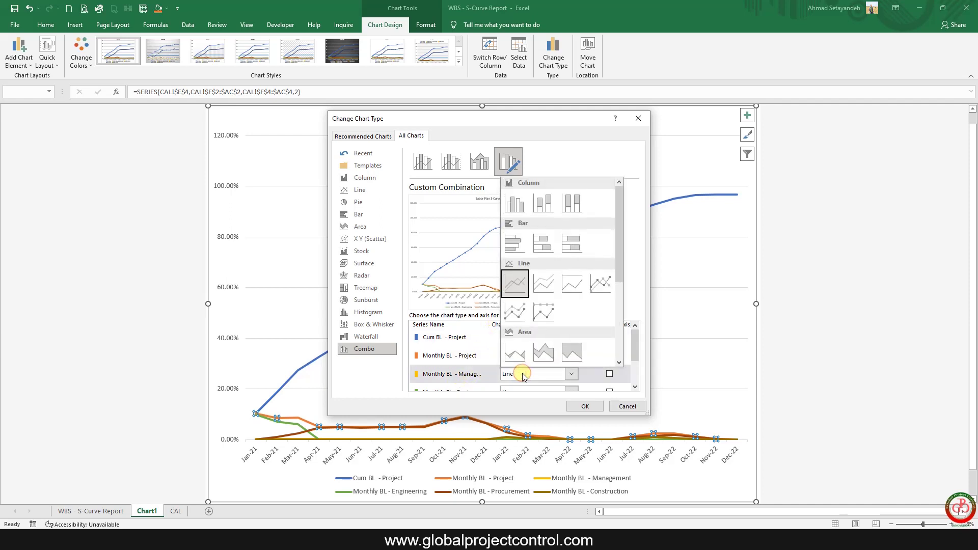
{"action": "left_click", "coordinate": [543, 203]}
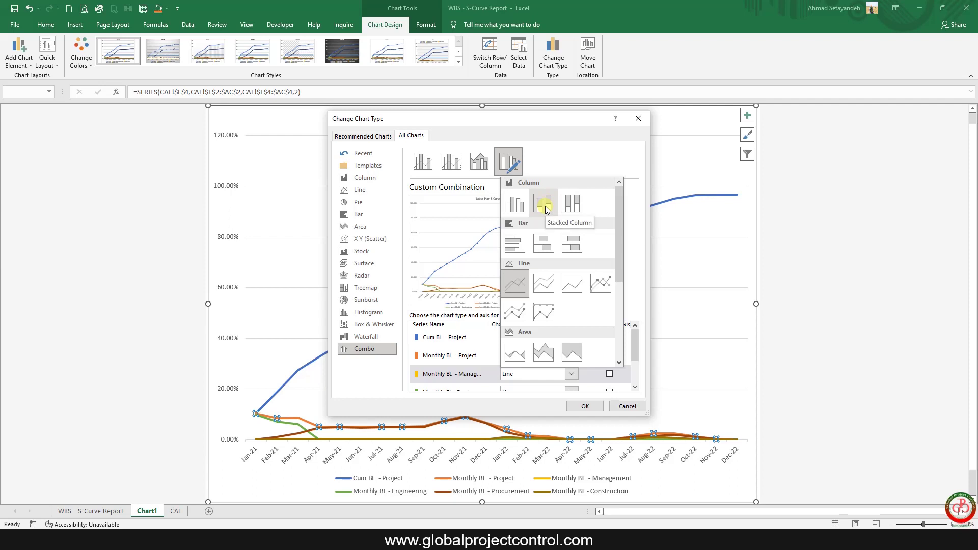
{"action": "left_click", "coordinate": [544, 208]}
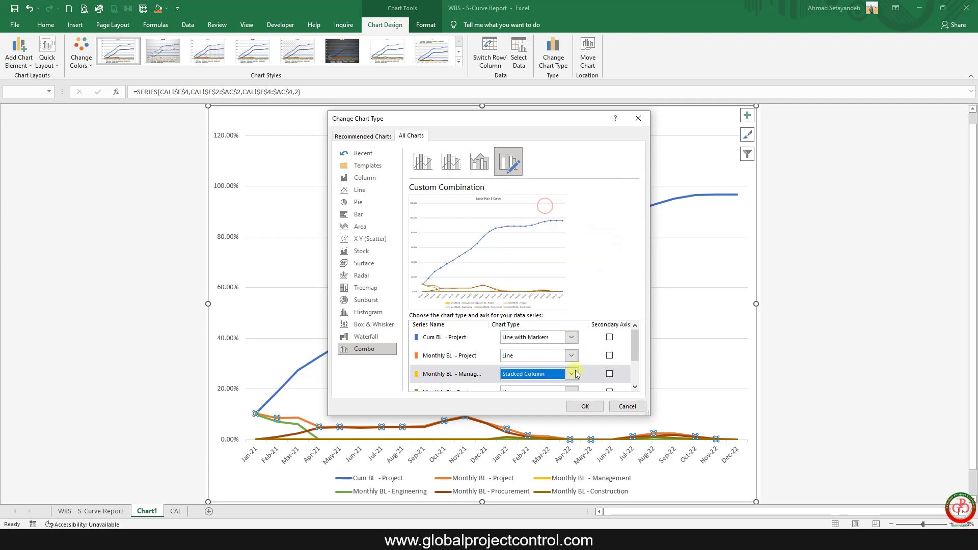
{"action": "scroll", "coordinate": [540, 377], "scroll_direction": "down", "scroll_amount": 1}
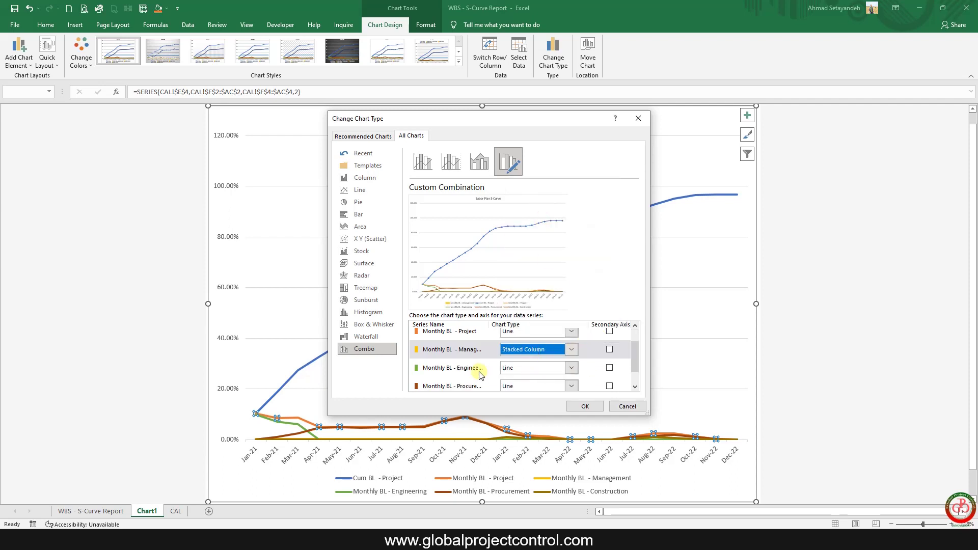
{"action": "left_click", "coordinate": [527, 368]}
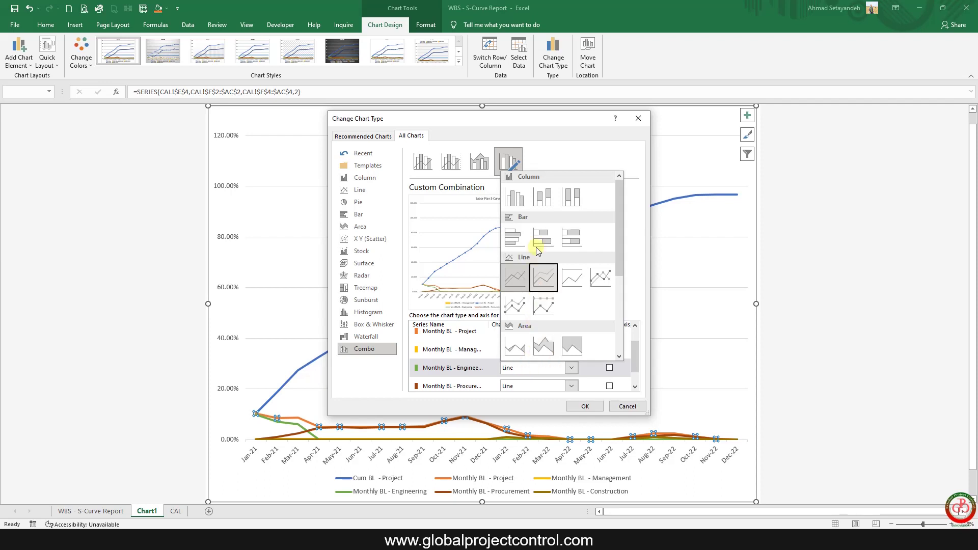
{"action": "left_click", "coordinate": [542, 199]}
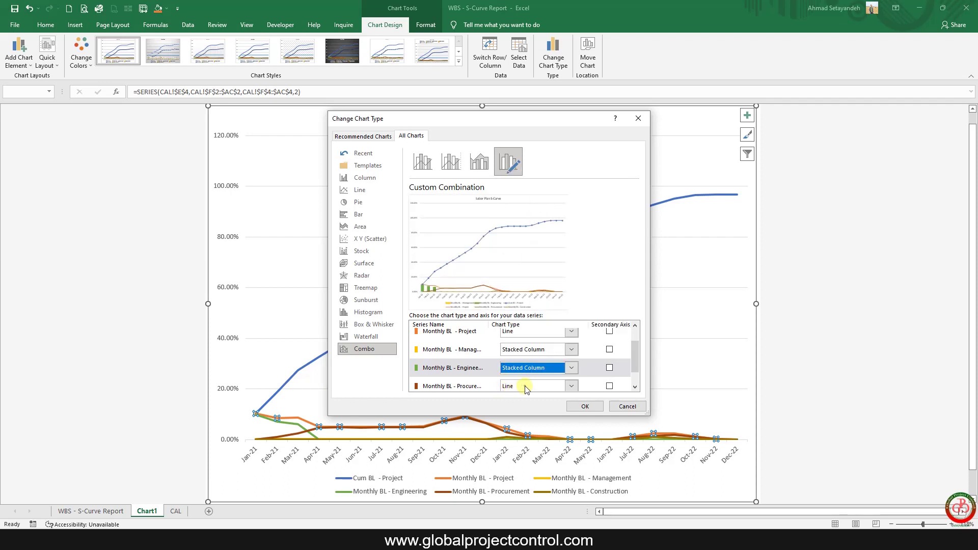
{"action": "left_click", "coordinate": [516, 386]}
{"action": "left_click", "coordinate": [543, 213]}
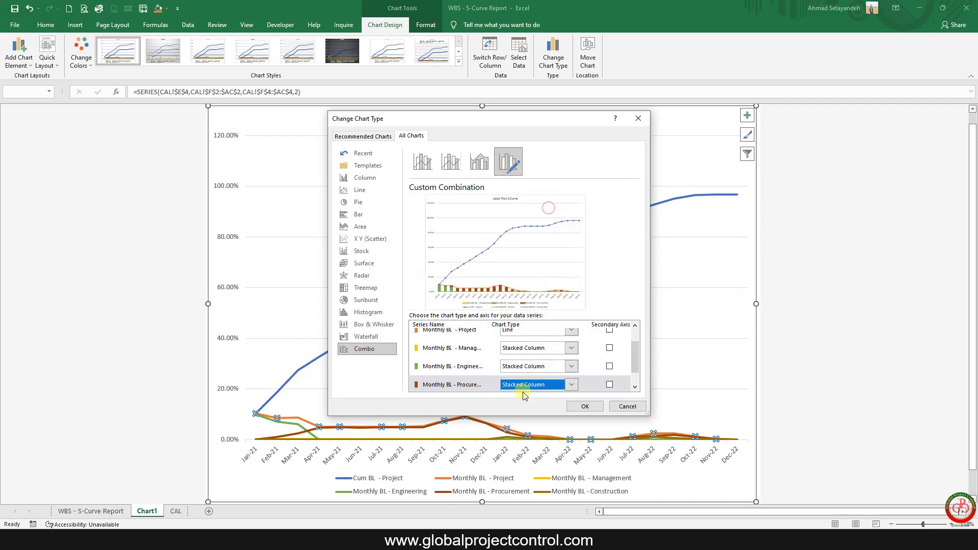
{"action": "scroll", "coordinate": [524, 391], "scroll_direction": "down", "scroll_amount": 1}
{"action": "left_click", "coordinate": [523, 382]}
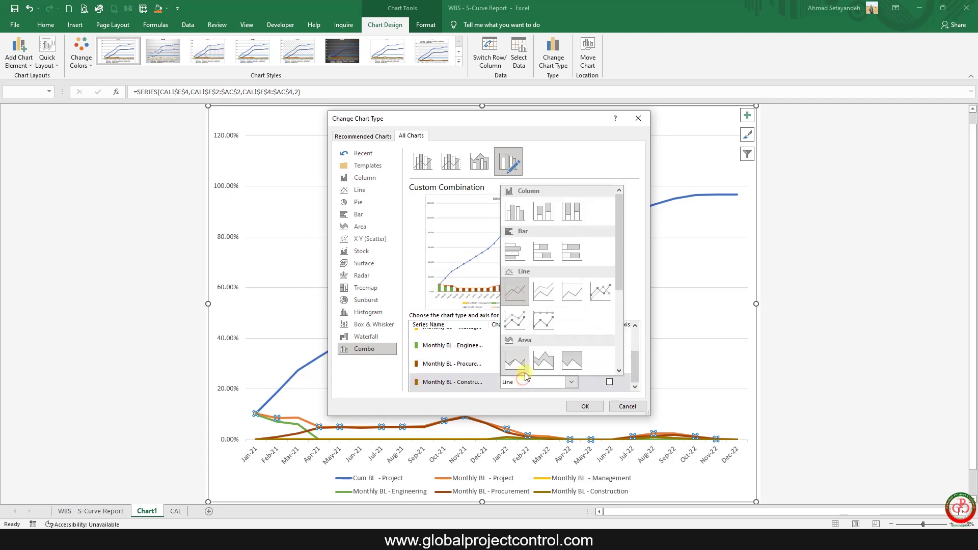
{"action": "left_click", "coordinate": [538, 214]}
{"action": "left_click", "coordinate": [584, 406]}
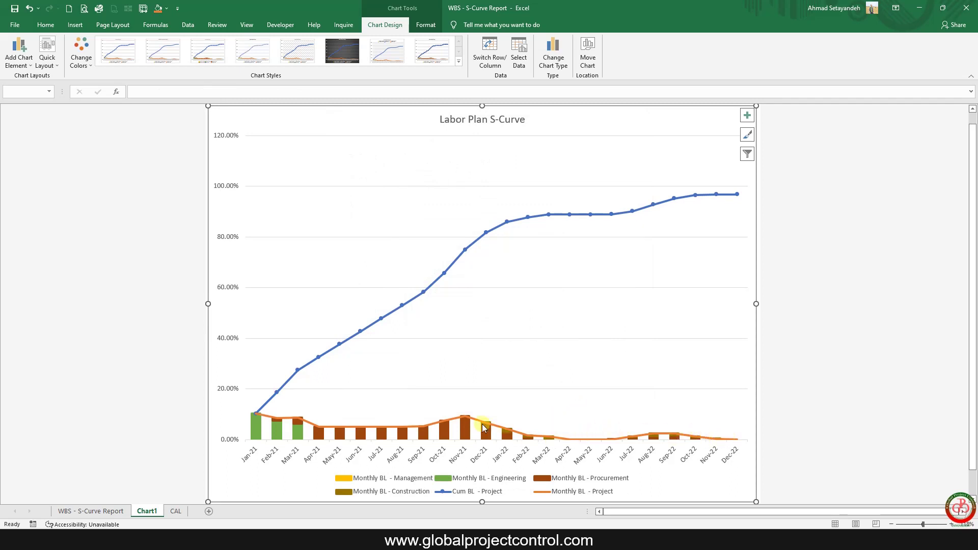
- Plot the Cum BL - Project series on the secondary axis of the combo chart
{"action": "mouse_move", "coordinate": [307, 429]}
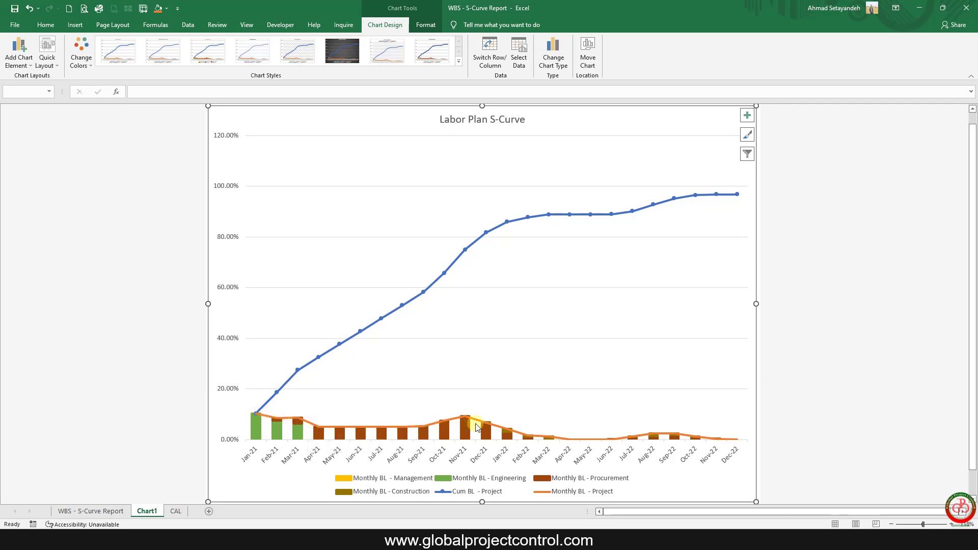
{"action": "mouse_move", "coordinate": [704, 440]}
{"action": "left_click", "coordinate": [442, 369]}
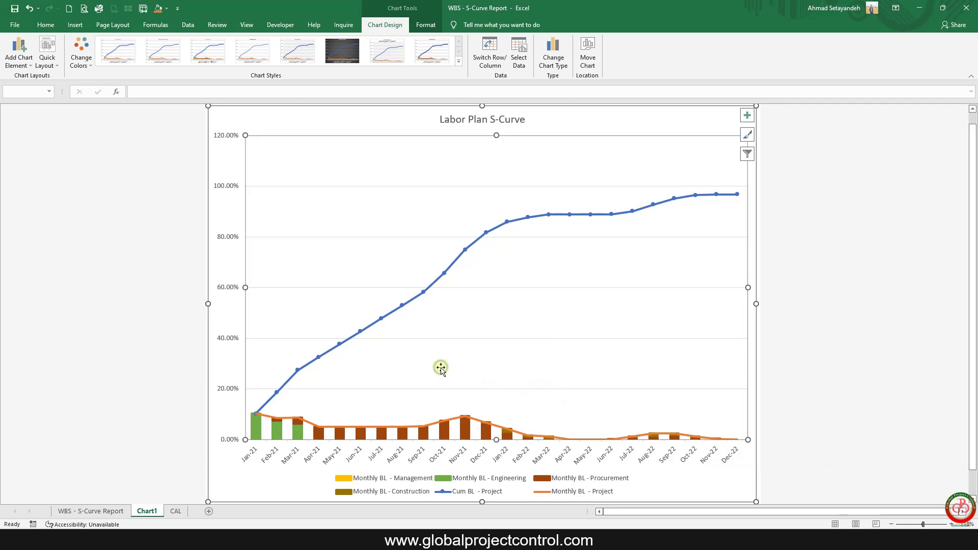
{"action": "right_click", "coordinate": [442, 369]}
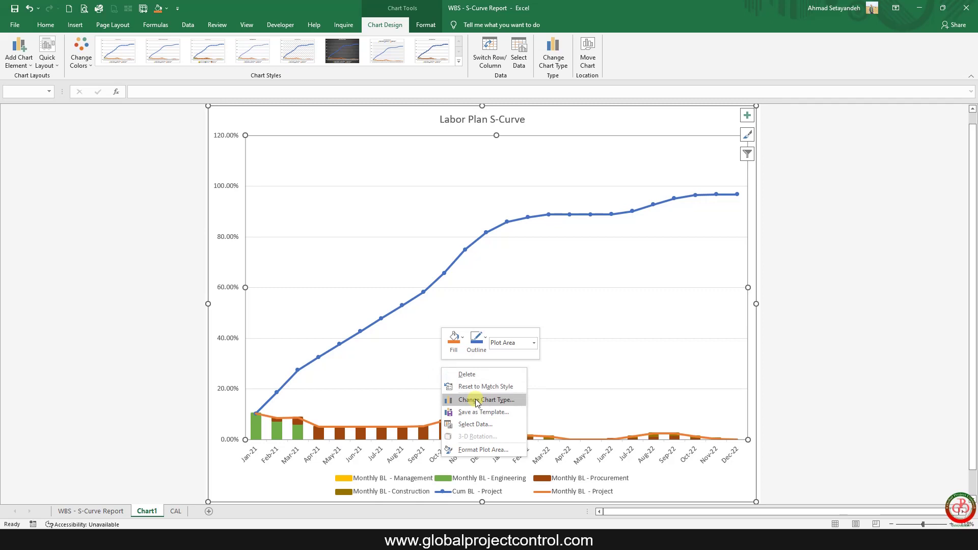
{"action": "left_click", "coordinate": [477, 401]}
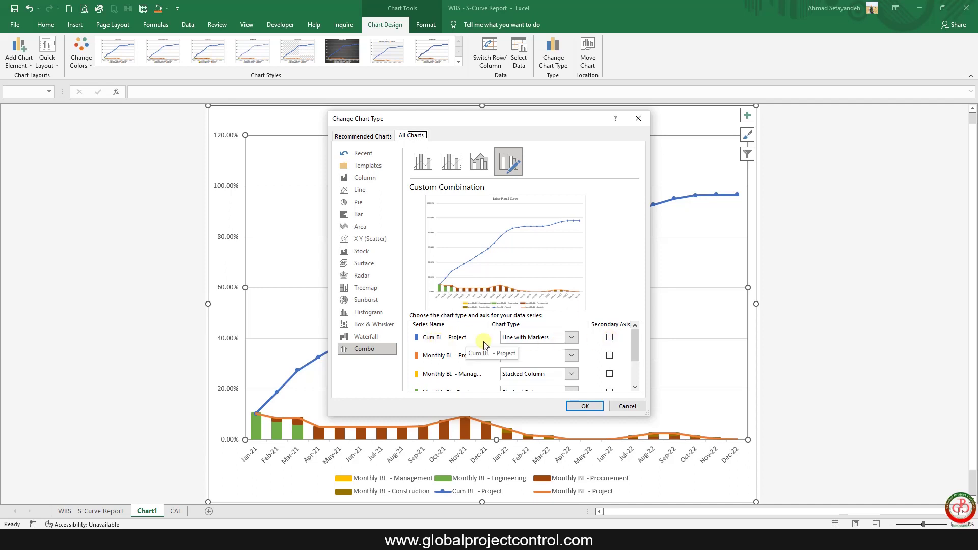
{"action": "left_click", "coordinate": [610, 339]}
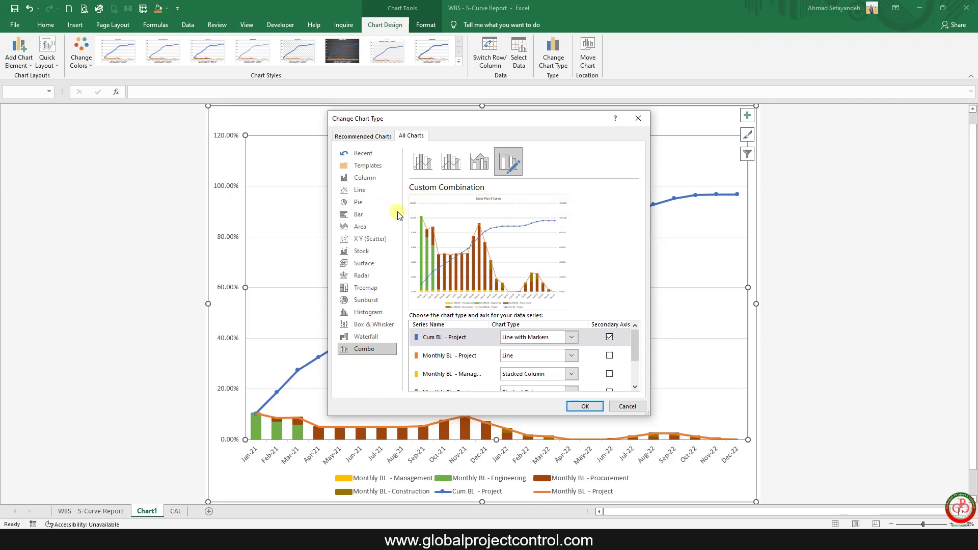
{"action": "left_click", "coordinate": [584, 408]}
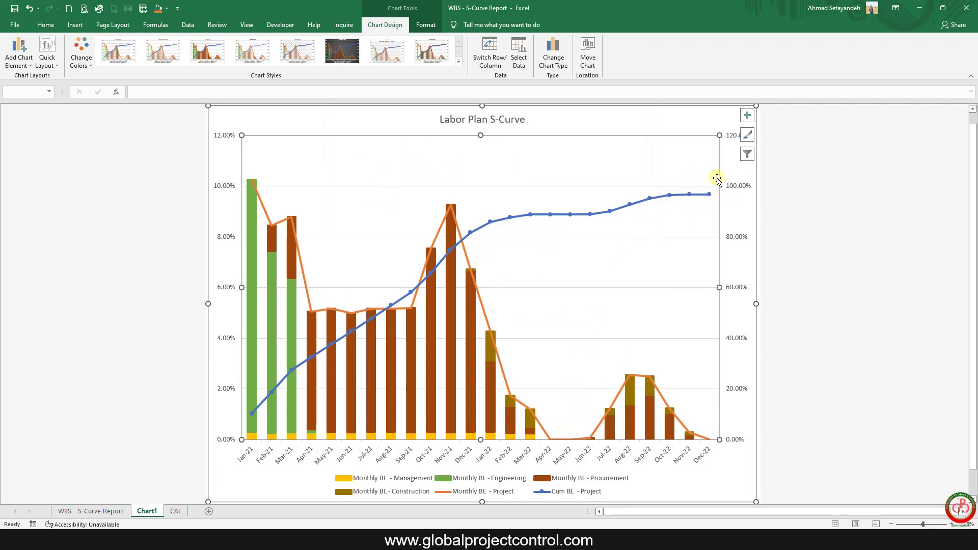
- Set the maximum bound of the chart's secondary vertical axis to 1.0
{"action": "left_click", "coordinate": [738, 186]}
{"action": "right_click", "coordinate": [739, 185]}
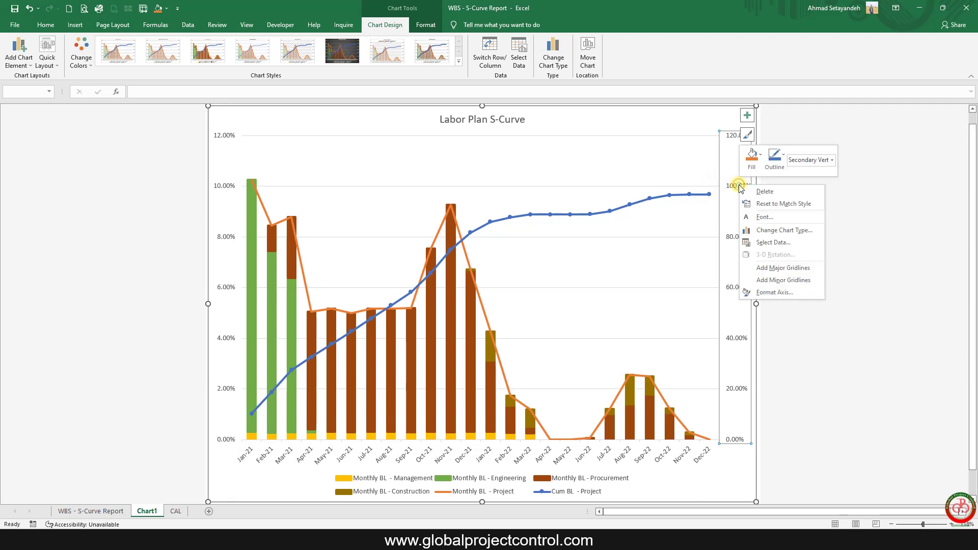
{"action": "left_click", "coordinate": [772, 293]}
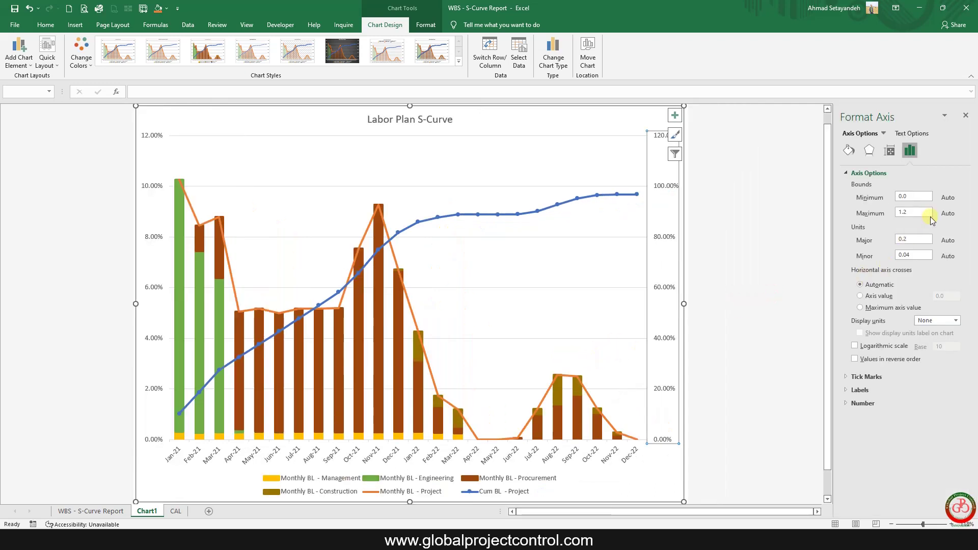
{"action": "left_click", "coordinate": [930, 212]}
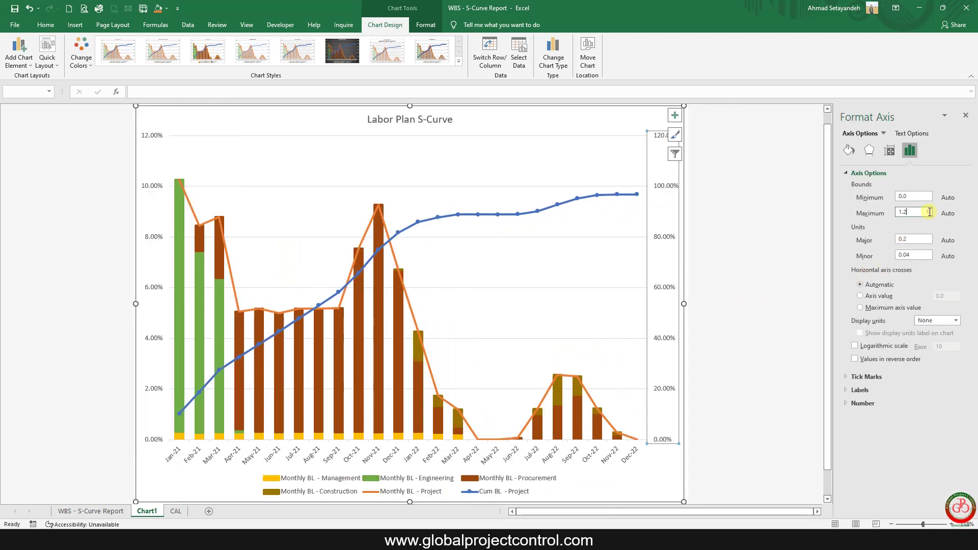
{"action": "key", "text": "BackSpace"}
{"action": "key", "text": "BackSpace"}
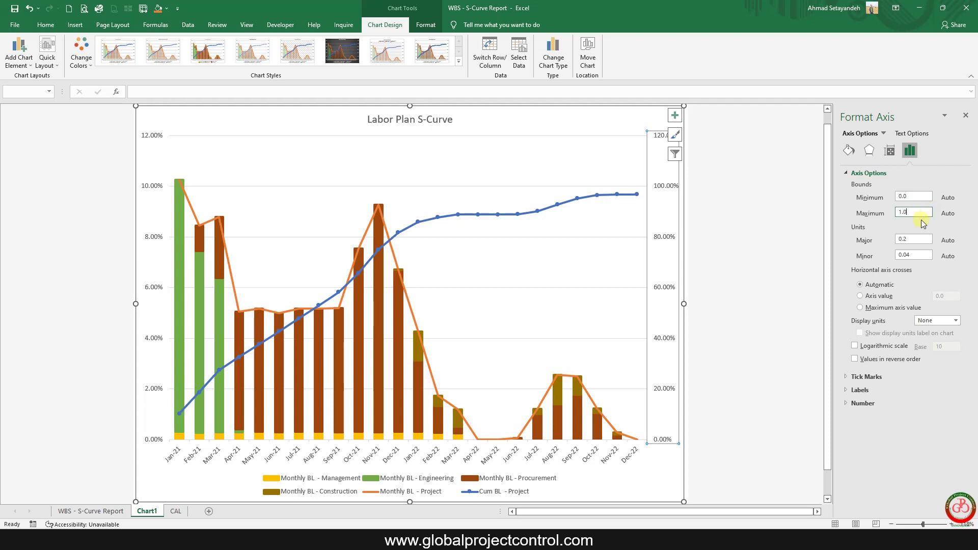
{"action": "left_click", "coordinate": [917, 237]}
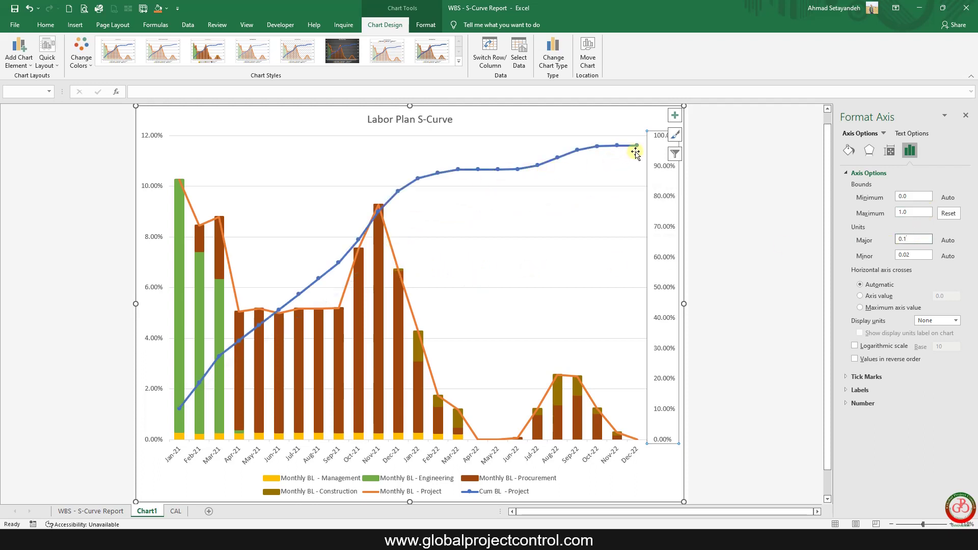
- Compare the last point of the Cum BL - Project curve with the Dec-22 labor units on the WBS - S-Curve Report sheet
{"action": "mouse_move", "coordinate": [638, 147]}
{"action": "left_click", "coordinate": [101, 512]}
{"action": "left_click_drag", "start_coordinate": [579, 511], "coordinate": [674, 512]}
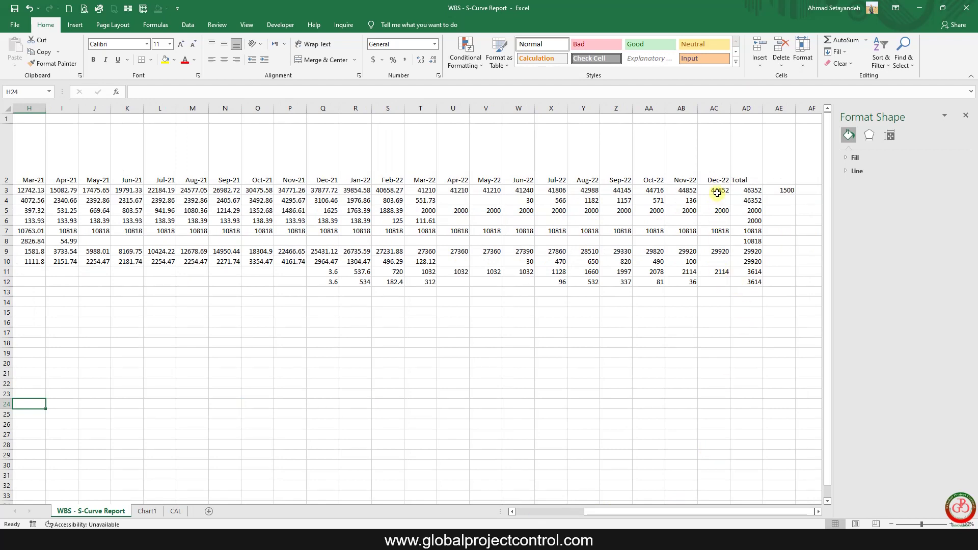
{"action": "left_click", "coordinate": [145, 511]}
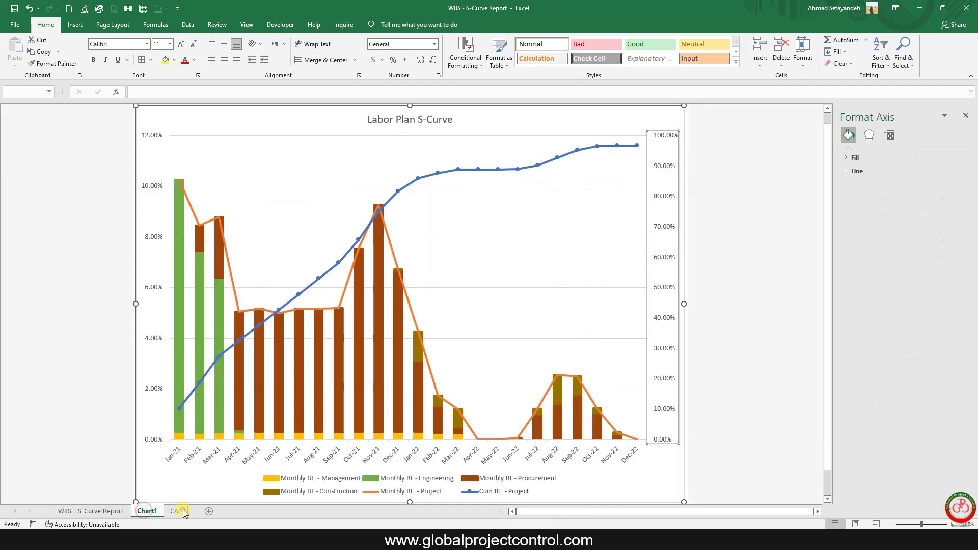
{"action": "left_click", "coordinate": [180, 511]}
{"action": "left_click", "coordinate": [155, 512]}
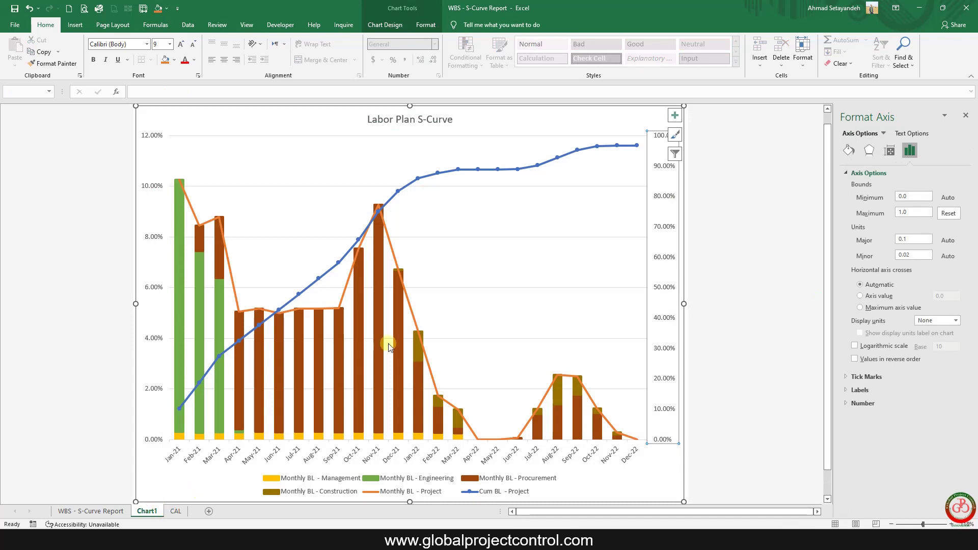
{"action": "left_click", "coordinate": [637, 146]}
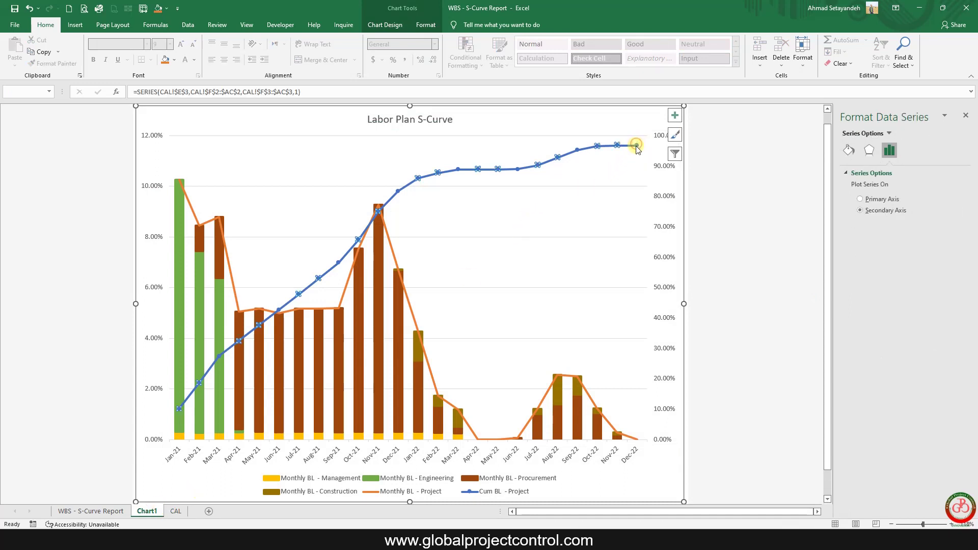
{"action": "left_click", "coordinate": [637, 146]}
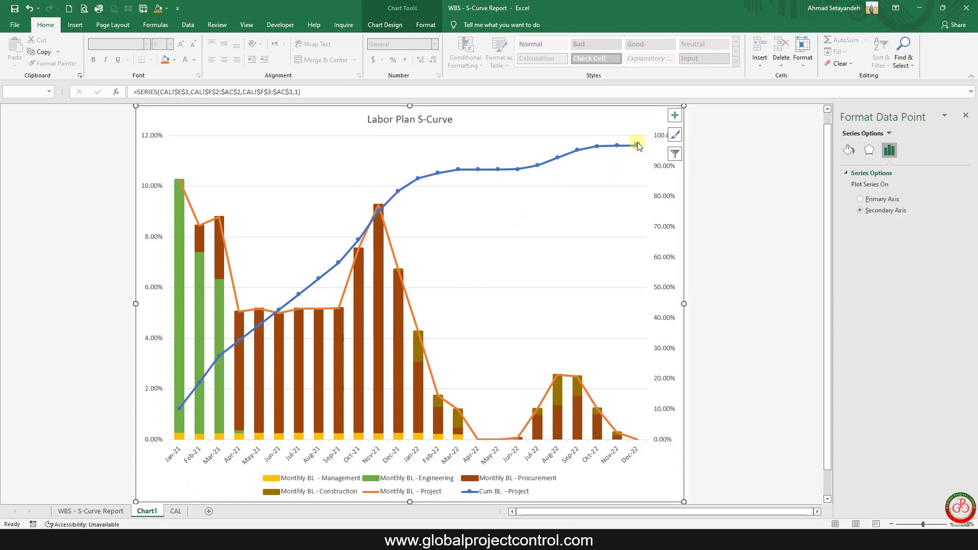
{"action": "left_click", "coordinate": [115, 512]}
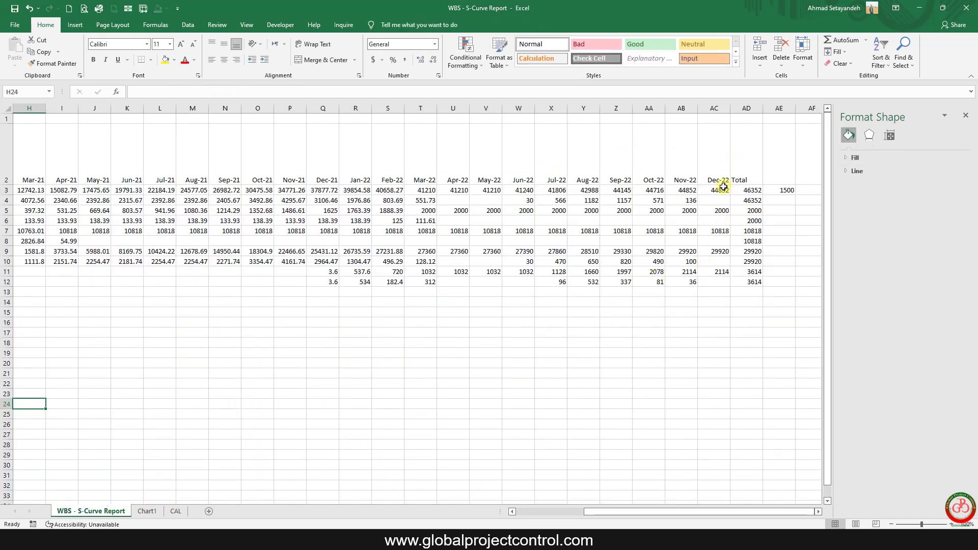
{"action": "left_click_drag", "start_coordinate": [724, 187], "coordinate": [541, 277]}
- Switch to Primavera P6 and assign Dashboard Plan - B1 as both the project baseline and the primary user baseline of CUR-1
{"action": "key", "text": "alt+Tab"}
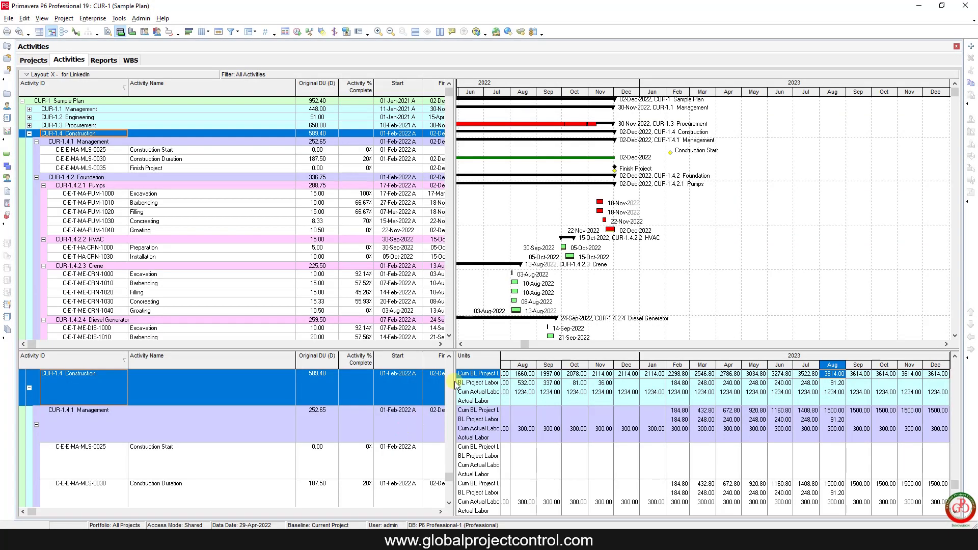
{"action": "left_click", "coordinate": [831, 376]}
{"action": "left_click", "coordinate": [64, 19]}
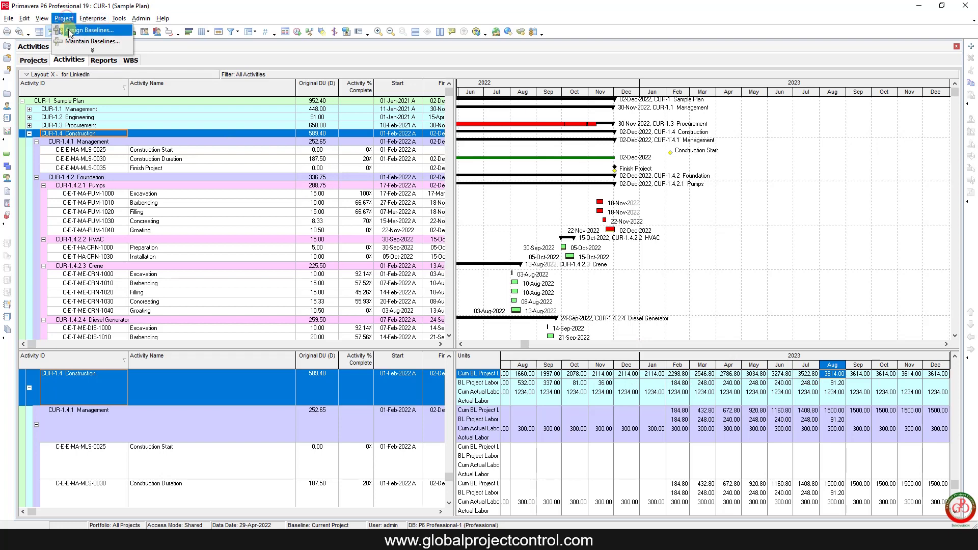
{"action": "left_click", "coordinate": [65, 20]}
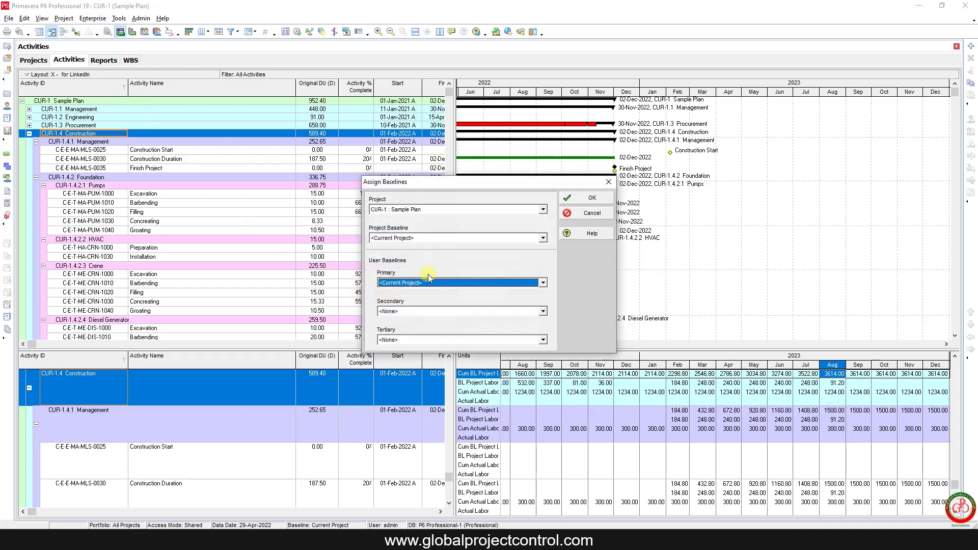
{"action": "left_click", "coordinate": [427, 239]}
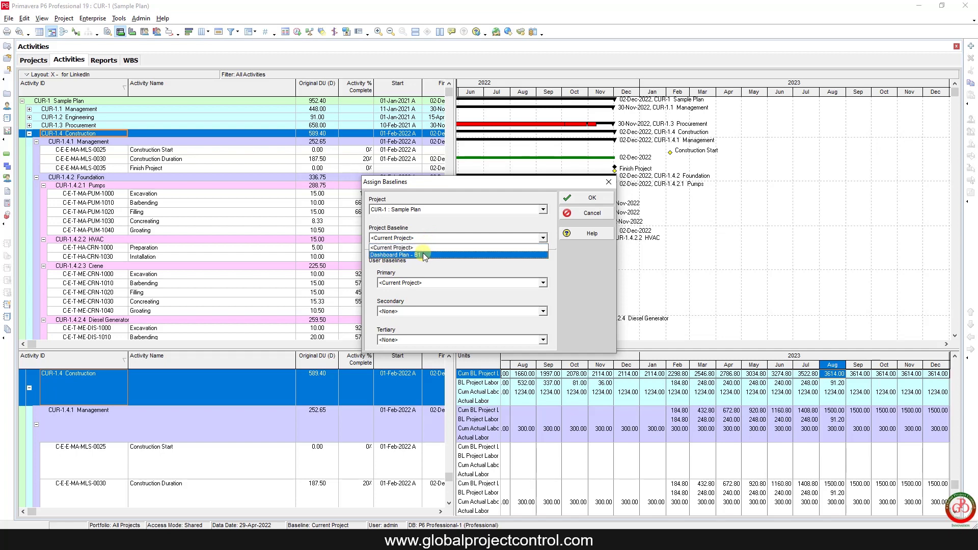
{"action": "left_click", "coordinate": [423, 255]}
{"action": "left_click", "coordinate": [424, 283]}
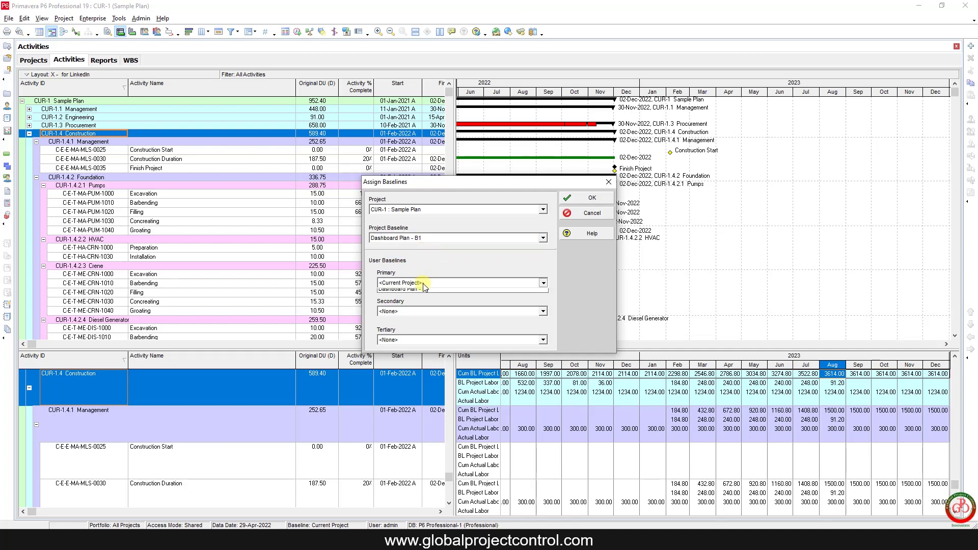
{"action": "left_click", "coordinate": [423, 297]}
{"action": "left_click", "coordinate": [577, 198]}
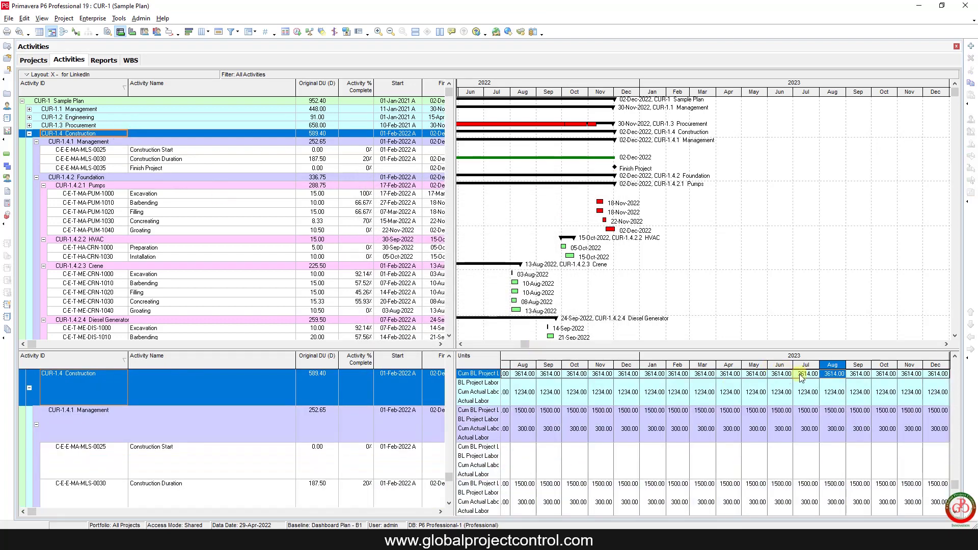
{"action": "left_click", "coordinate": [629, 374]}
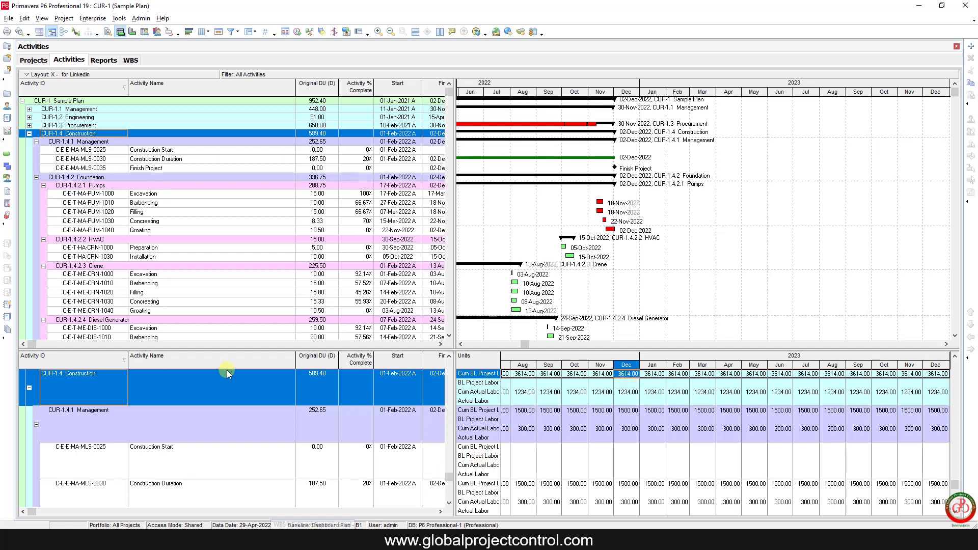
- Switch to Excel and save the workbook as Plan S-Curve in Excel Workbook format in the Desktop folder Detailed Plan S-Curve
{"action": "key", "text": "alt+Tab"}
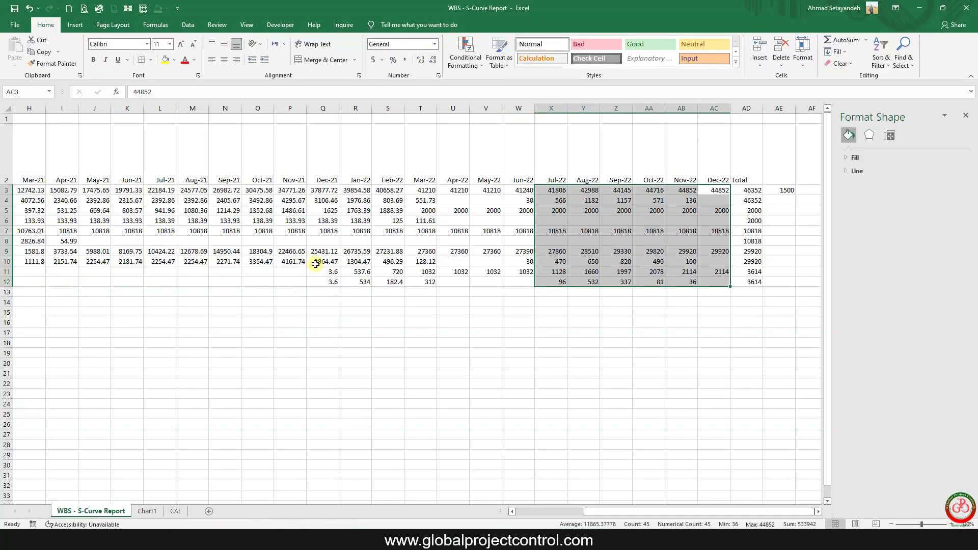
{"action": "left_click", "coordinate": [341, 243]}
{"action": "key", "text": "ctrl+s"}
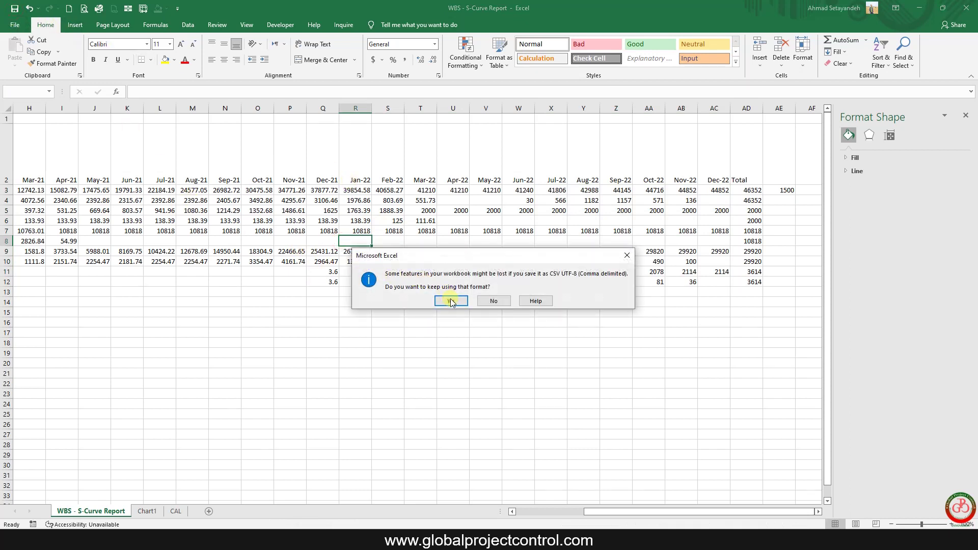
{"action": "left_click", "coordinate": [484, 301]}
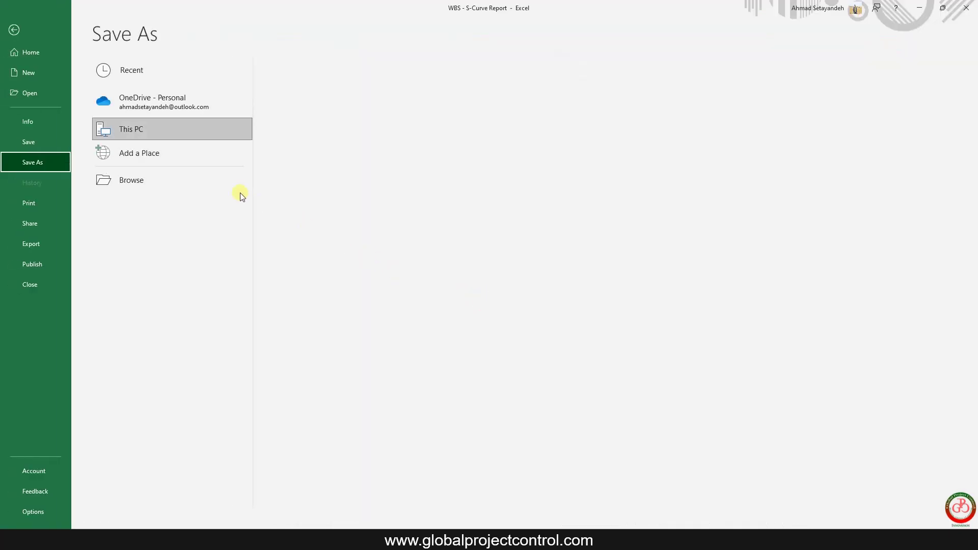
{"action": "left_click", "coordinate": [303, 152]}
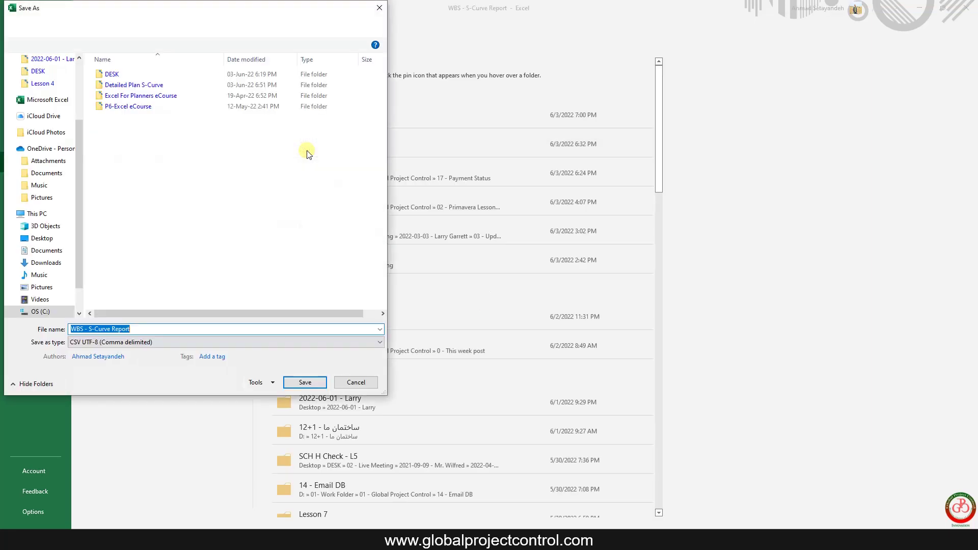
{"action": "left_click", "coordinate": [62, 238]}
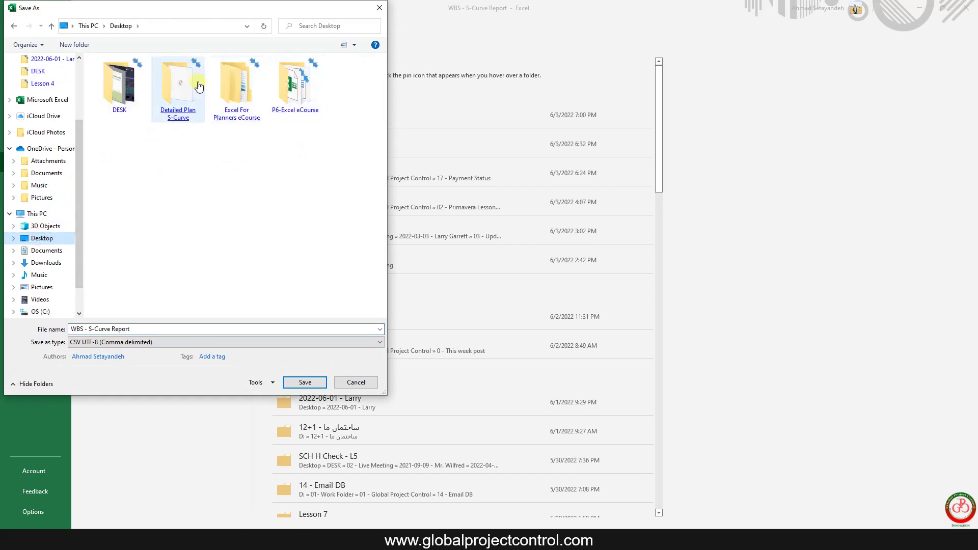
{"action": "double_click", "coordinate": [181, 86]}
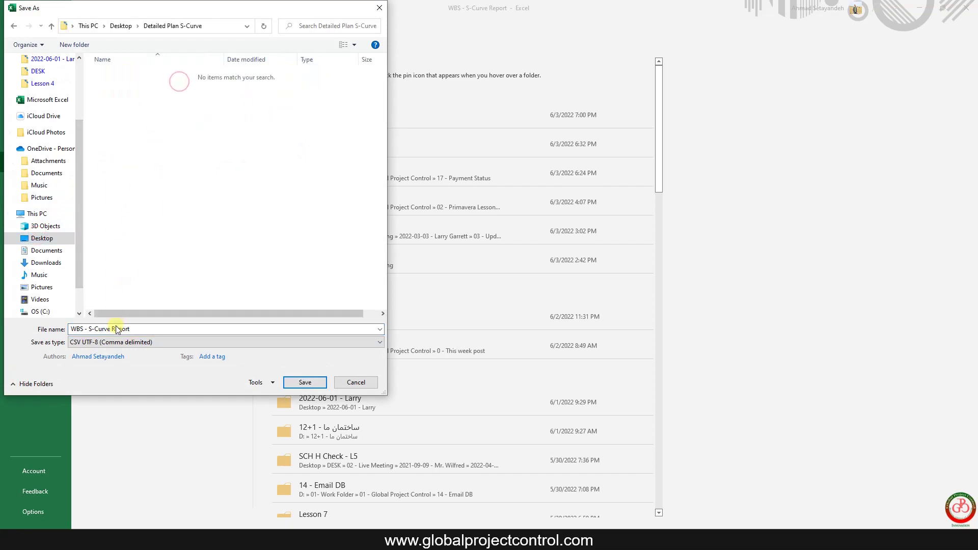
{"action": "type", "text": "Plan S-Curve"}
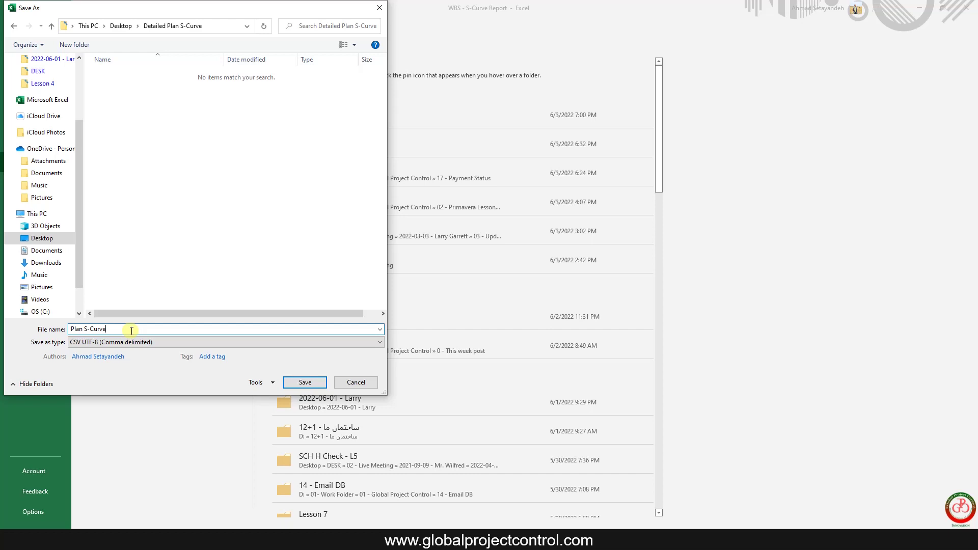
{"action": "left_click", "coordinate": [102, 342]}
{"action": "left_click", "coordinate": [102, 118]}
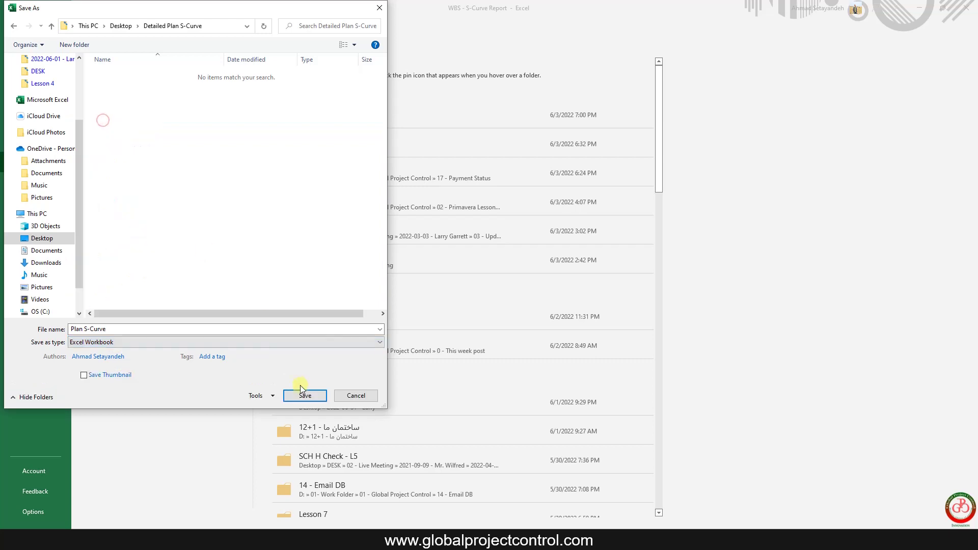
{"action": "left_click", "coordinate": [308, 393]}
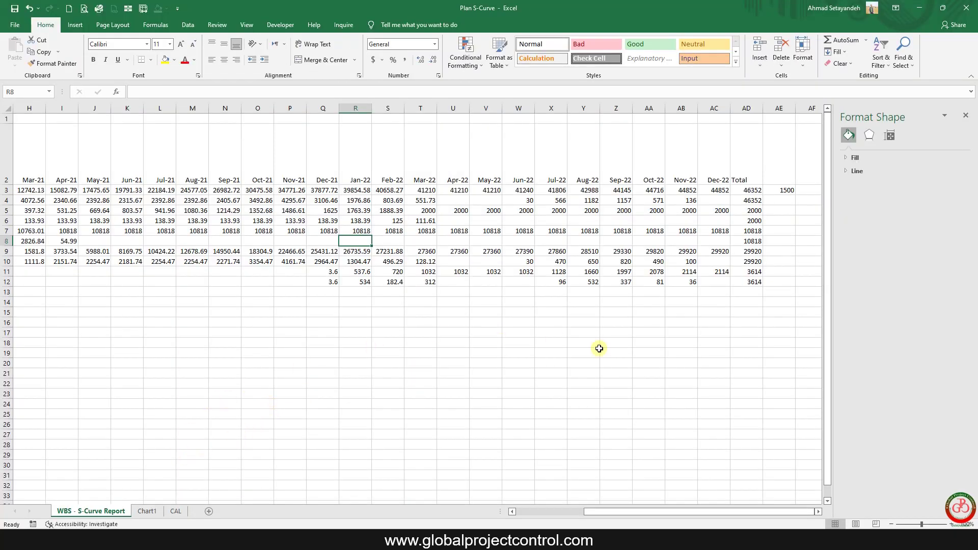
{"action": "left_click", "coordinate": [636, 360]}
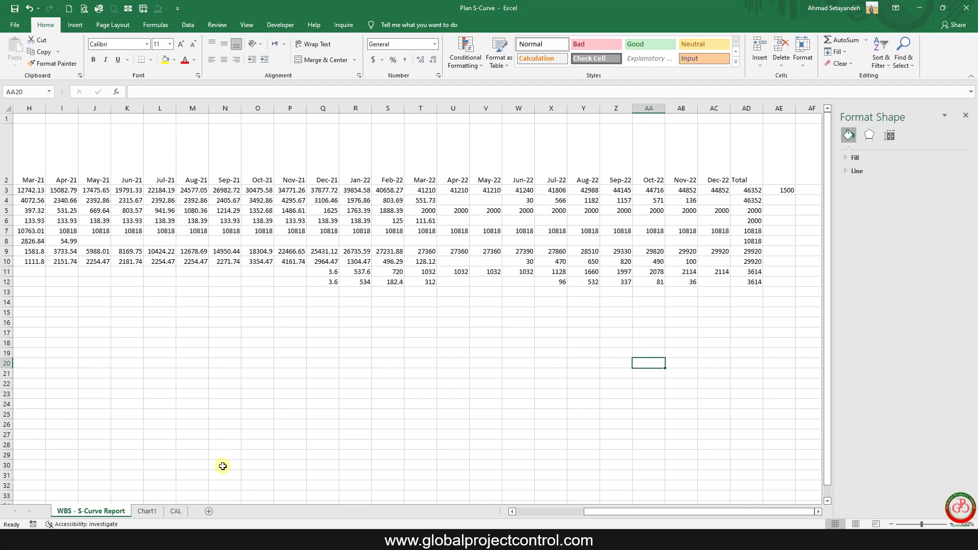
- Reorder the sheets so CAL precedes Chart1, and select the title cell A1 on the WBS - S-Curve Report sheet
{"action": "left_click", "coordinate": [176, 511]}
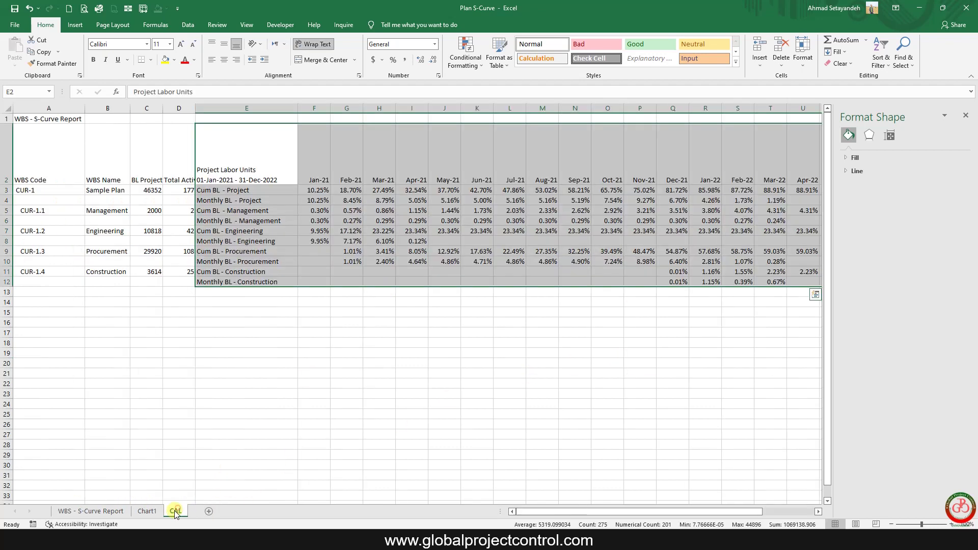
{"action": "left_click_drag", "start_coordinate": [137, 511], "coordinate": [133, 511]}
{"action": "left_click", "coordinate": [99, 511]}
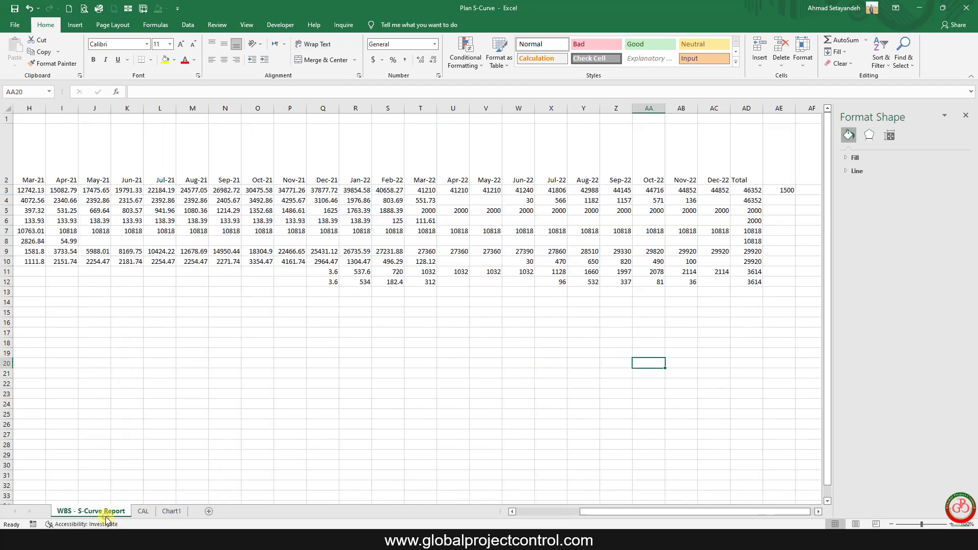
{"action": "scroll", "coordinate": [262, 218], "scroll_direction": "left", "scroll_amount": 5}
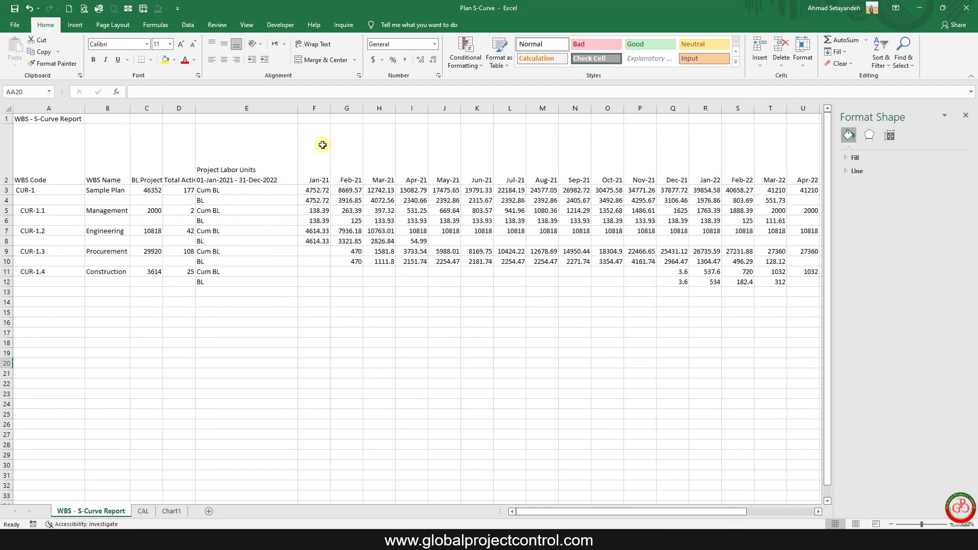
{"action": "left_click", "coordinate": [77, 119]}
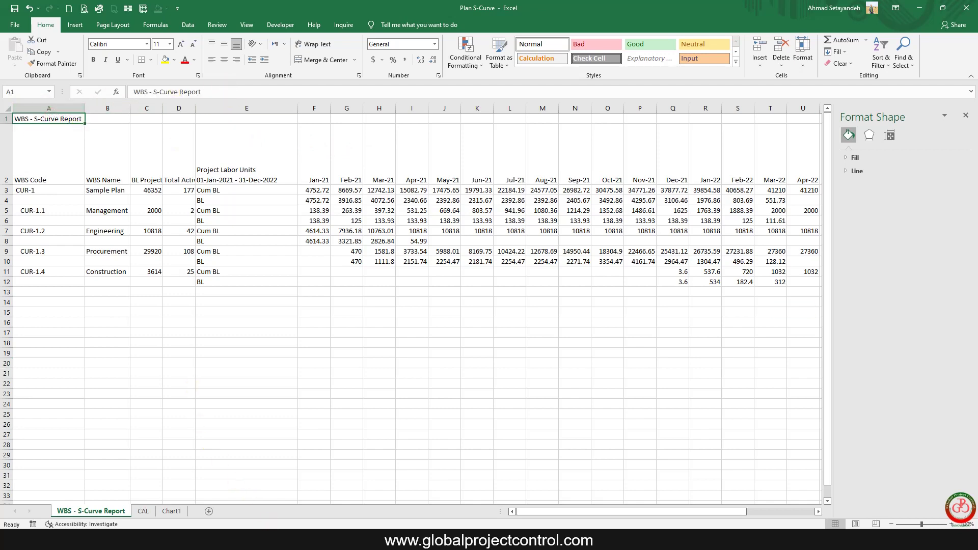
- Switch to Primavera P6 and run WBS - S-Curve Report to the delimited text file WBS - S-Curve Report.csv, overwriting the existing file
{"action": "key", "text": "alt+Tab"}
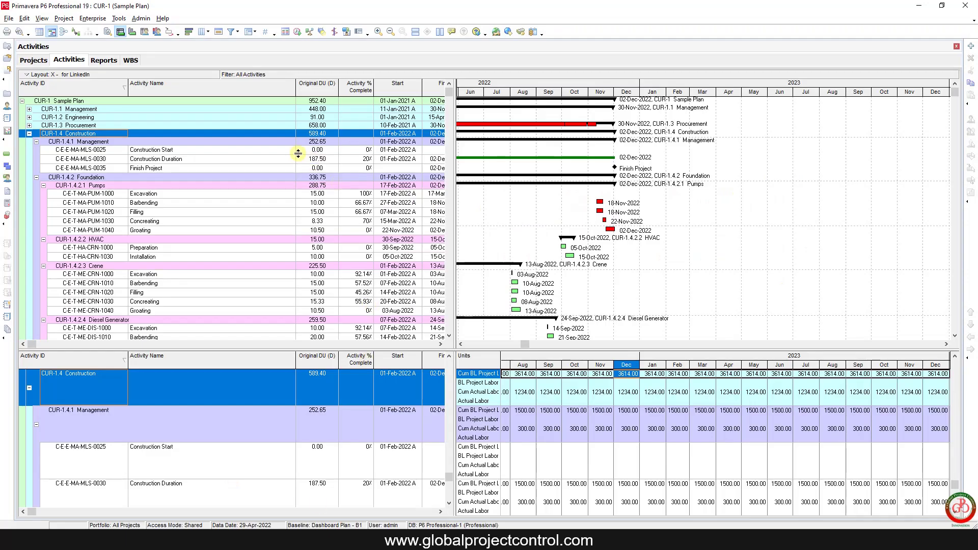
{"action": "left_click", "coordinate": [7, 117]}
{"action": "left_click", "coordinate": [67, 105]}
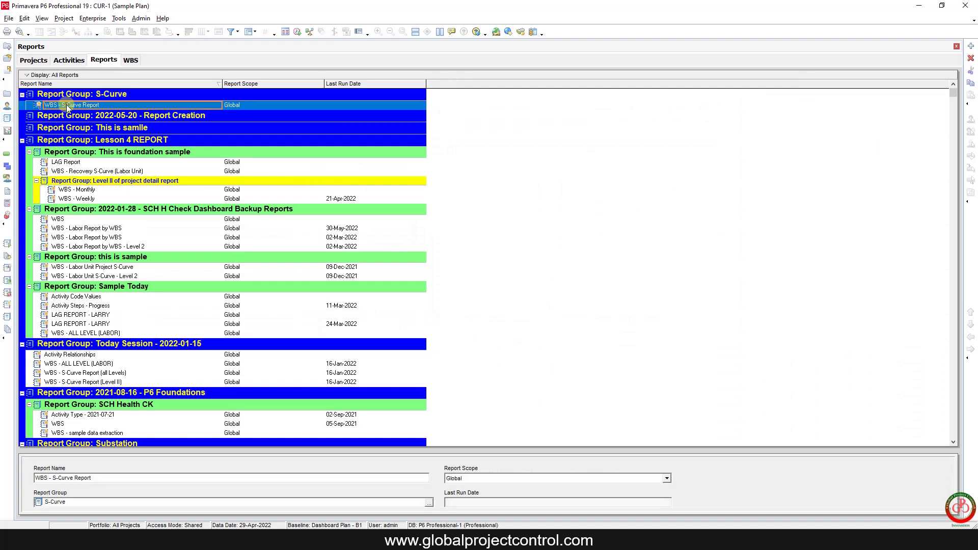
{"action": "right_click", "coordinate": [66, 105]}
{"action": "mouse_move", "coordinate": [112, 111]}
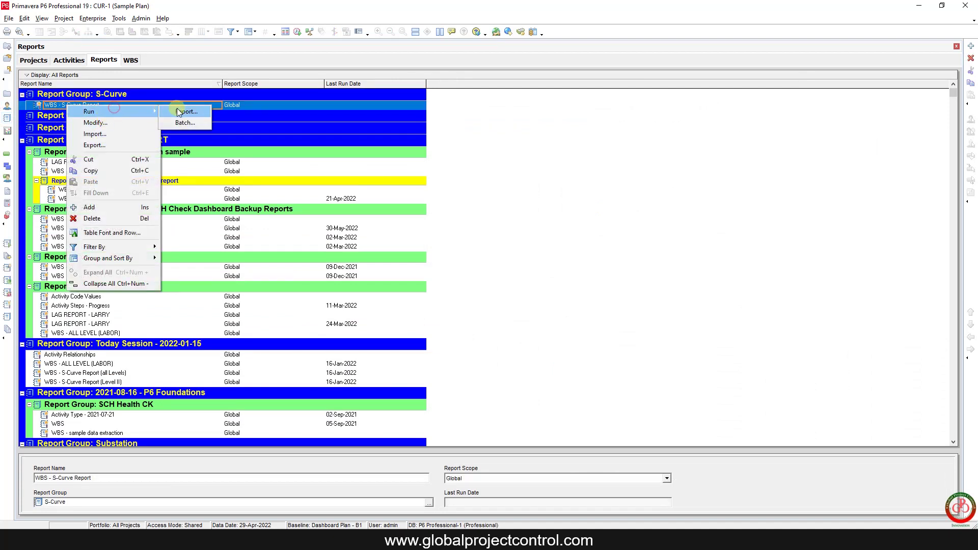
{"action": "left_click", "coordinate": [183, 112]}
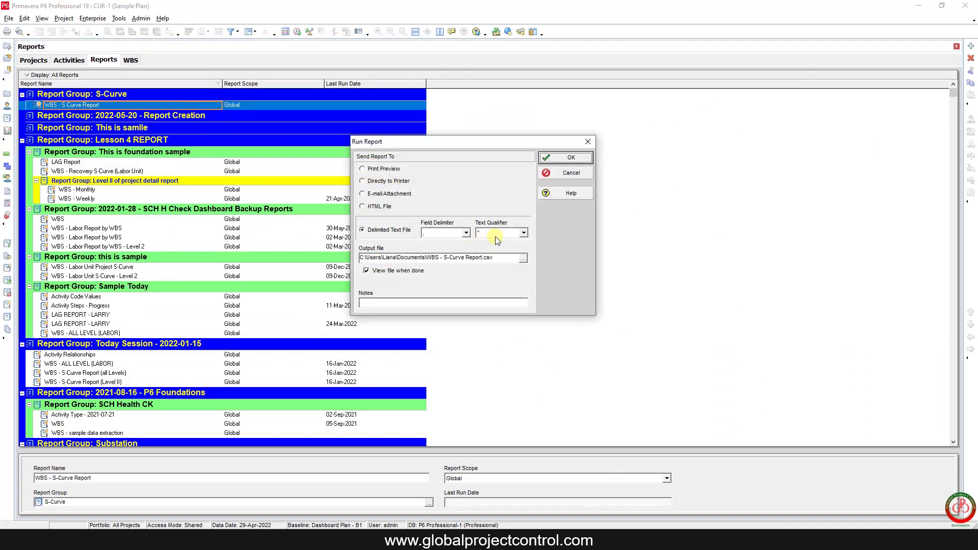
{"action": "left_click", "coordinate": [565, 158]}
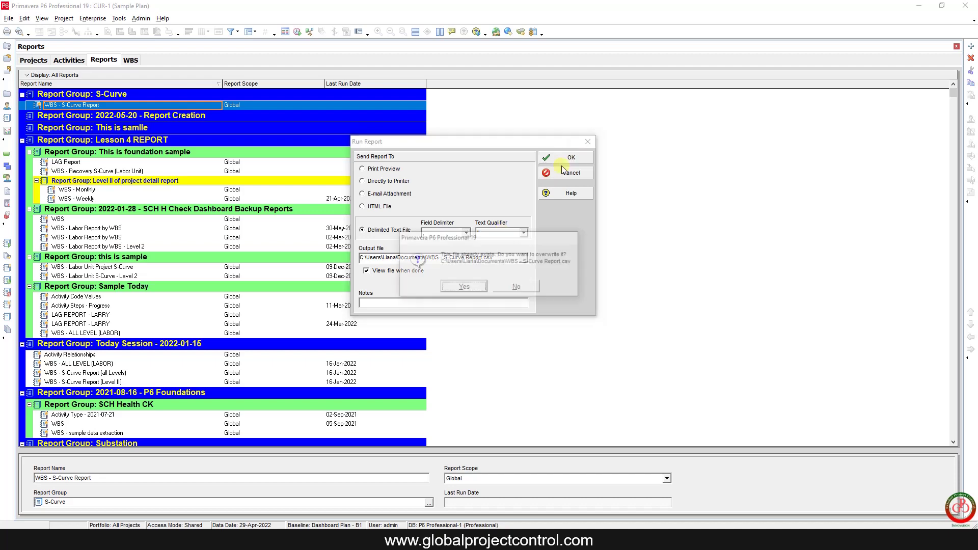
{"action": "left_click", "coordinate": [462, 287]}
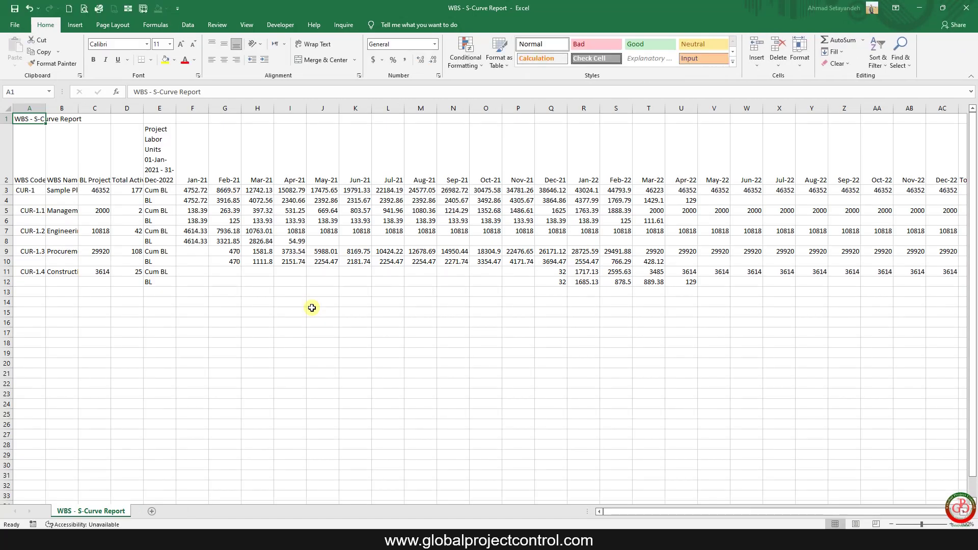
- Switch to the Plan S-Curve workbook and add a data label to the Dec-22 point of the Cum BL - Project curve on Chart1
{"action": "key", "text": "alt+Tab"}
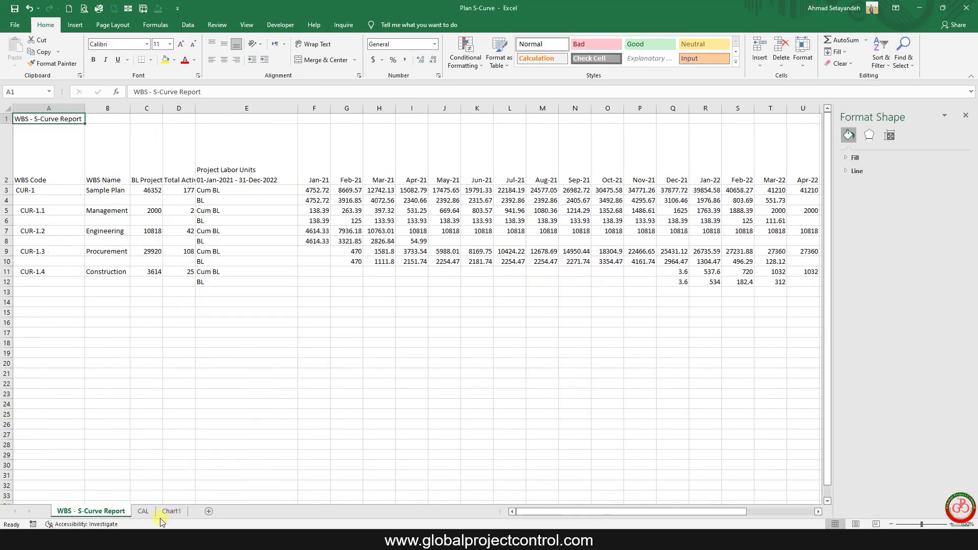
{"action": "left_click", "coordinate": [172, 512]}
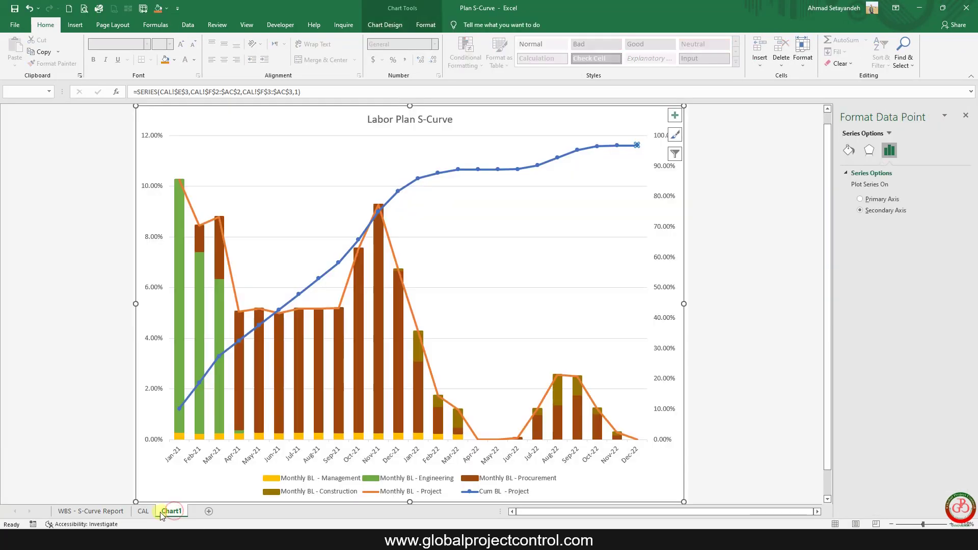
{"action": "right_click", "coordinate": [637, 146]}
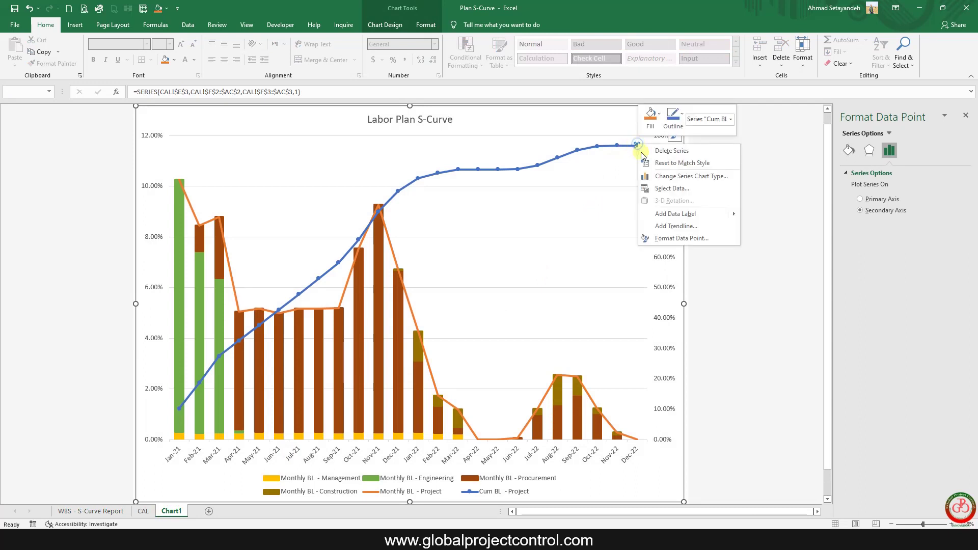
{"action": "left_click", "coordinate": [676, 214]}
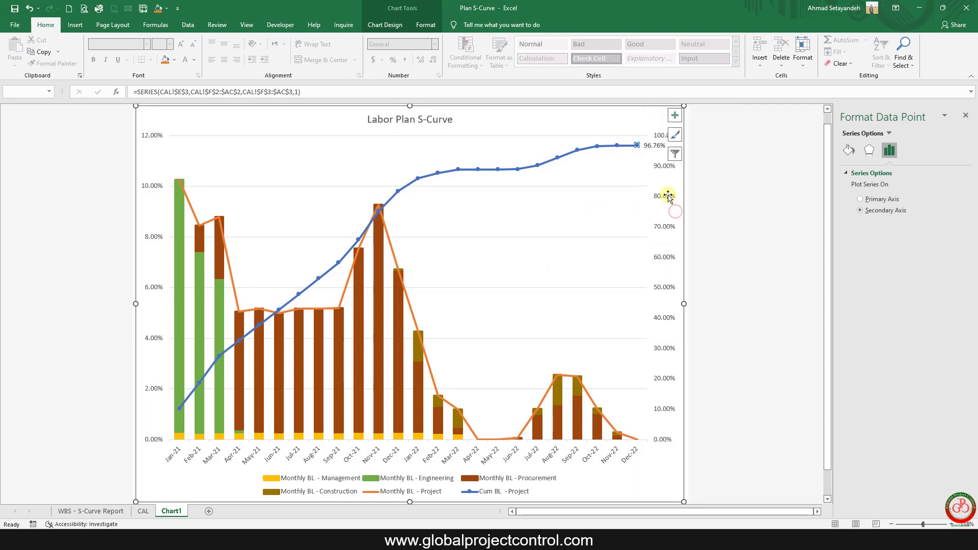
{"action": "left_click", "coordinate": [652, 147]}
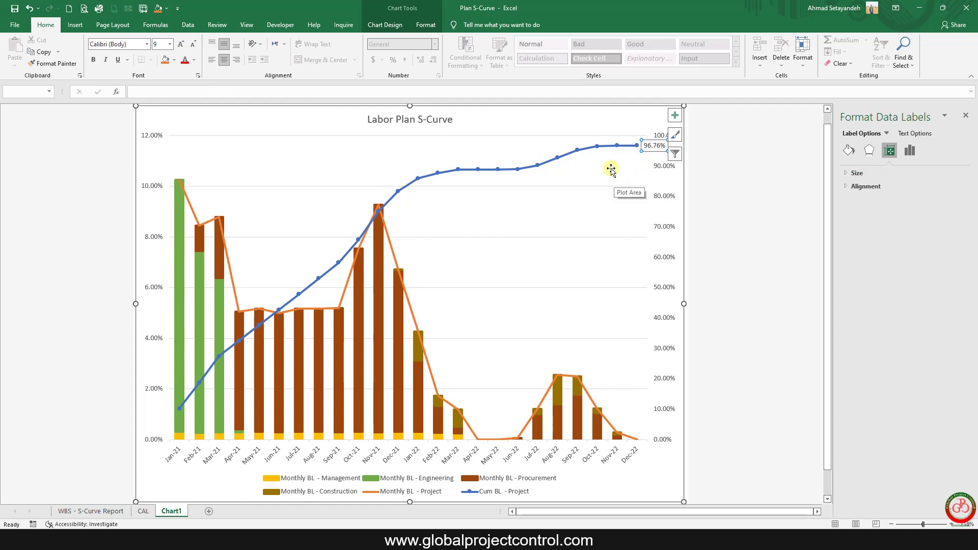
- Copy the entire newly exported report sheet and paste it at A1 over the WBS - S-Curve Report sheet in the Plan S-Curve workbook
{"action": "key", "text": "alt+Tab"}
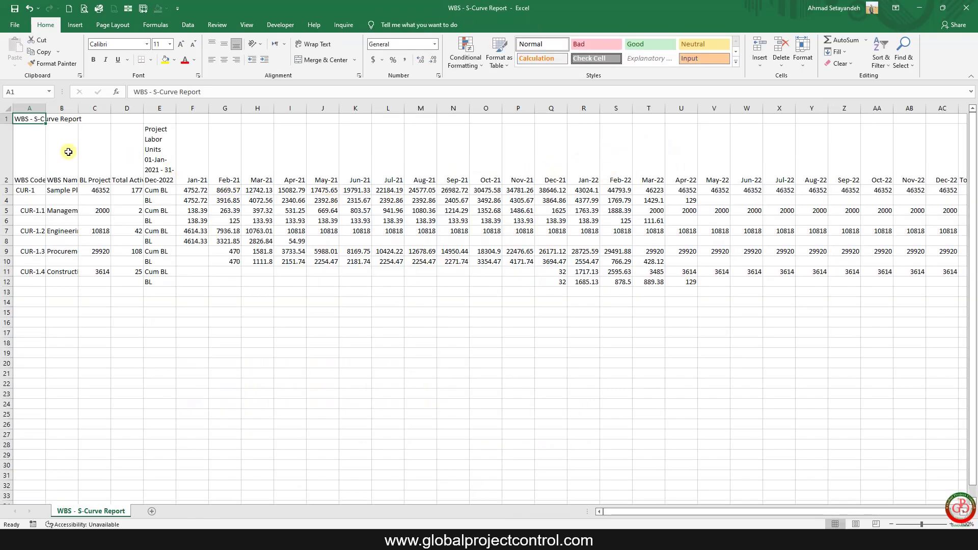
{"action": "key", "text": "ctrl+a"}
{"action": "key", "text": "ctrl+c"}
{"action": "key", "text": "alt+Tab"}
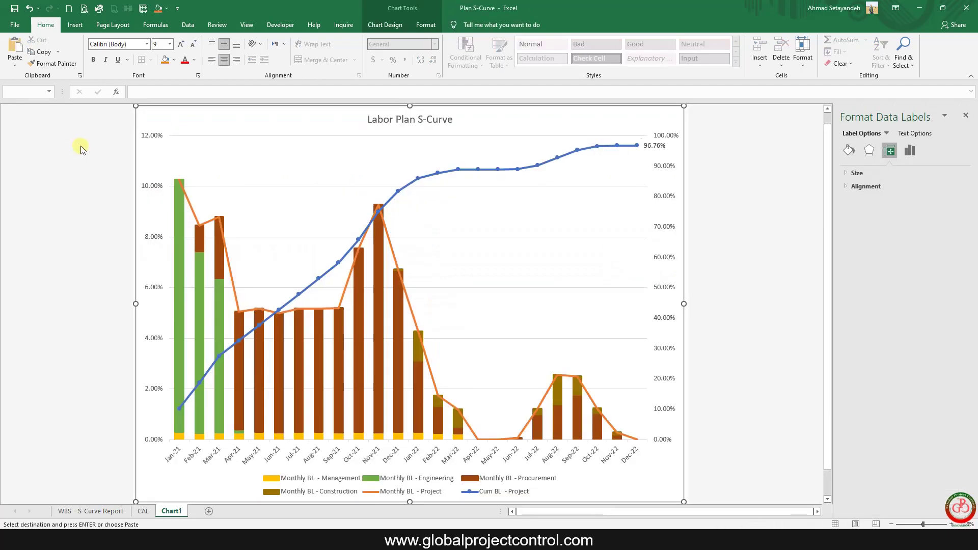
{"action": "left_click", "coordinate": [107, 512]}
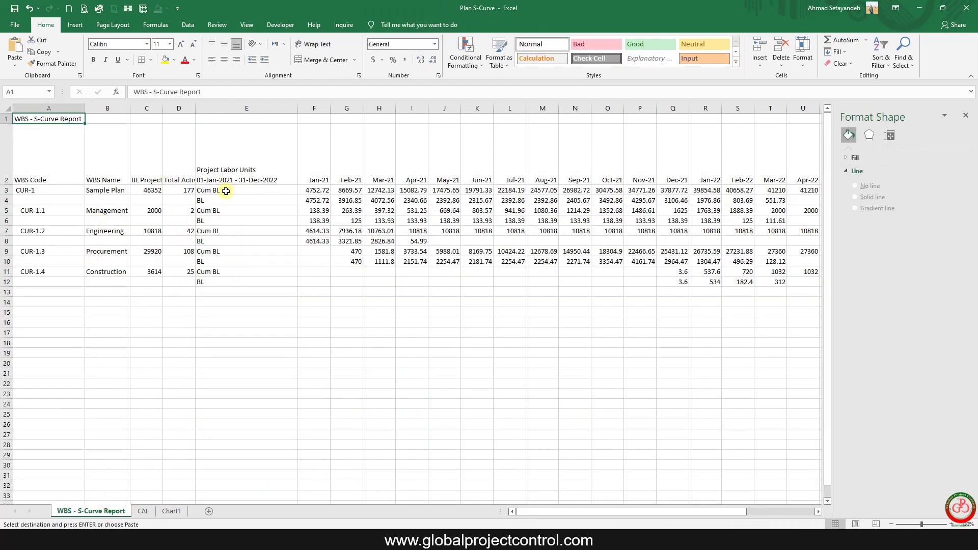
{"action": "right_click", "coordinate": [41, 119]}
{"action": "left_click", "coordinate": [78, 163]}
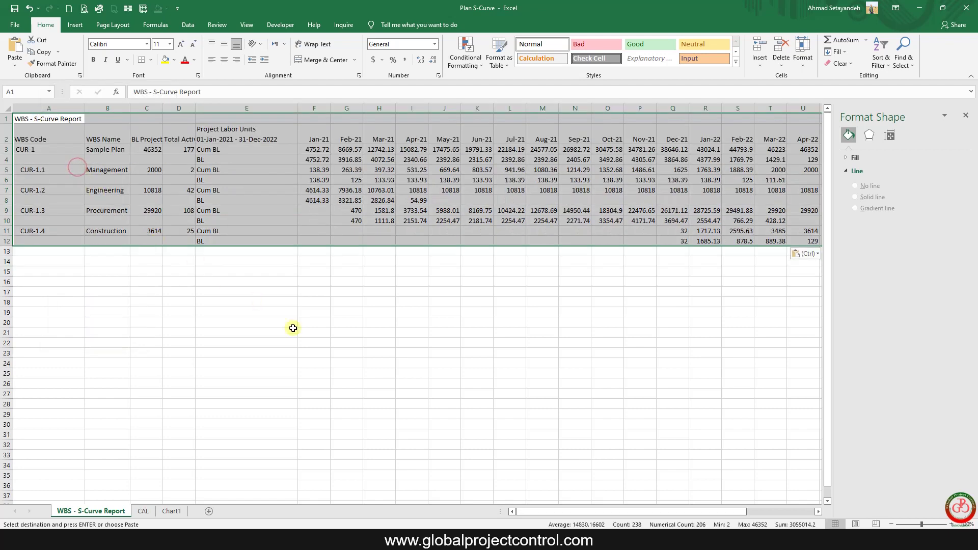
- Remove the Monthly BL - Project series from the Labor Plan S-Curve chart's data source
{"action": "left_click", "coordinate": [171, 511]}
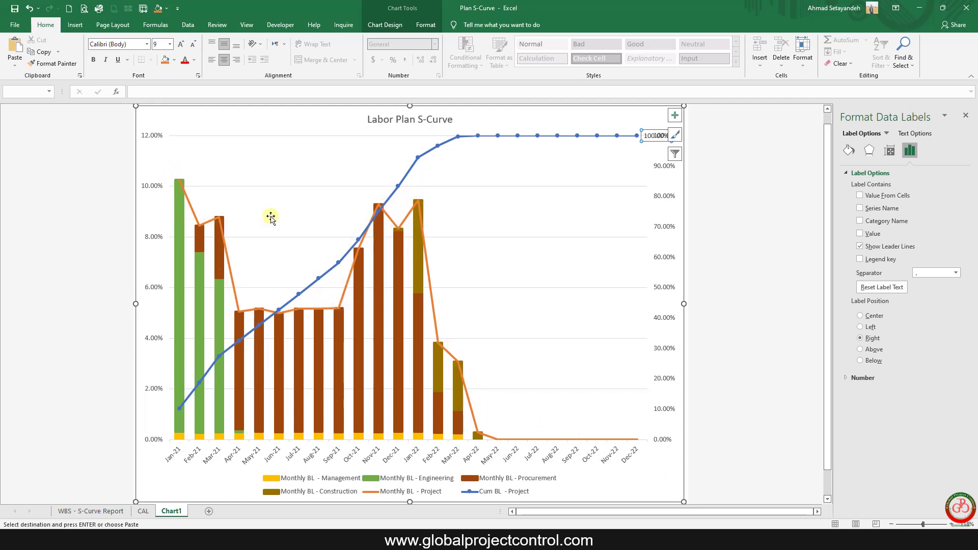
{"action": "right_click", "coordinate": [271, 217]}
{"action": "left_click", "coordinate": [305, 273]}
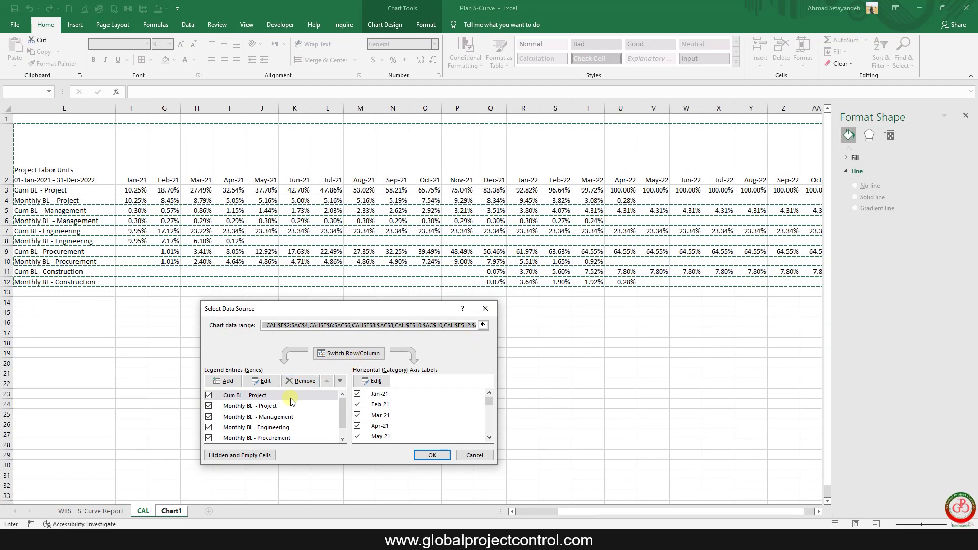
{"action": "left_click", "coordinate": [270, 406]}
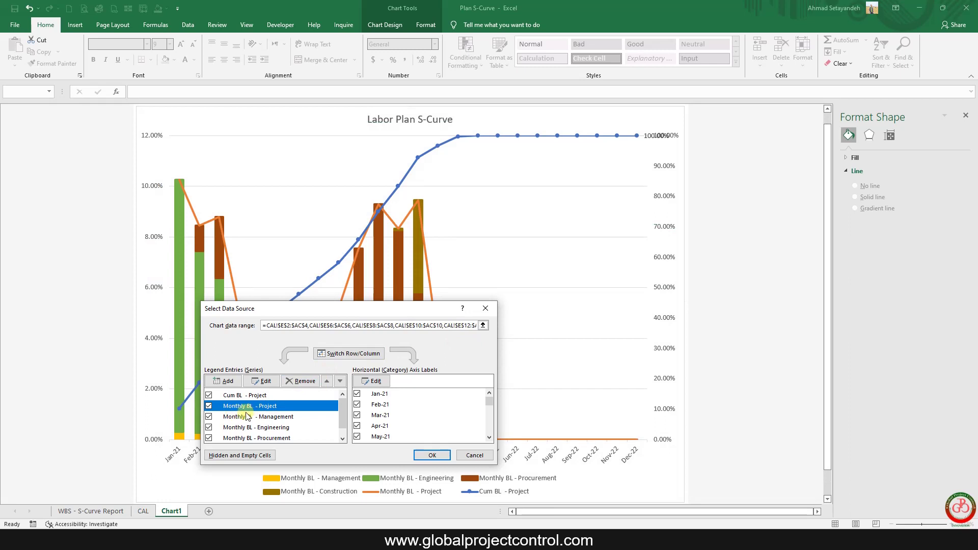
{"action": "left_click", "coordinate": [302, 381]}
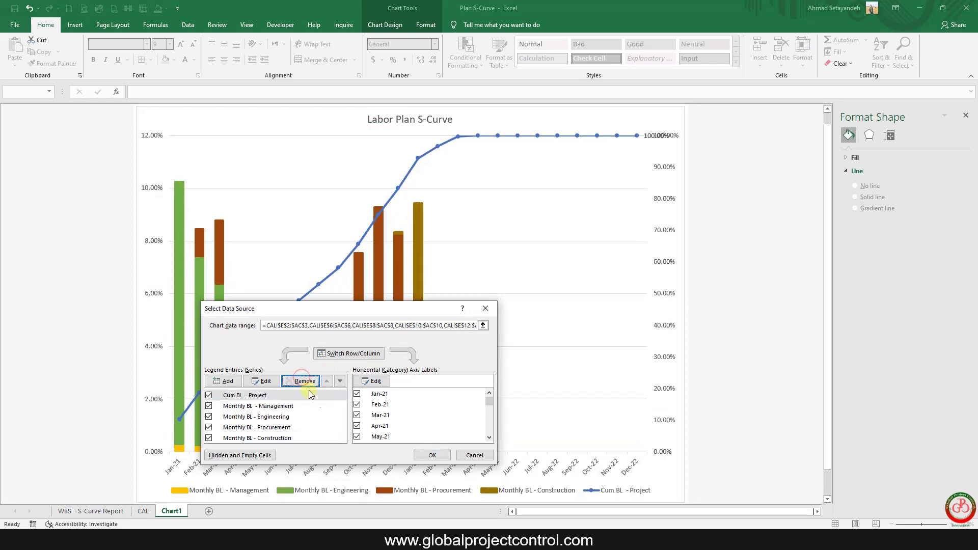
{"action": "left_click", "coordinate": [444, 457]}
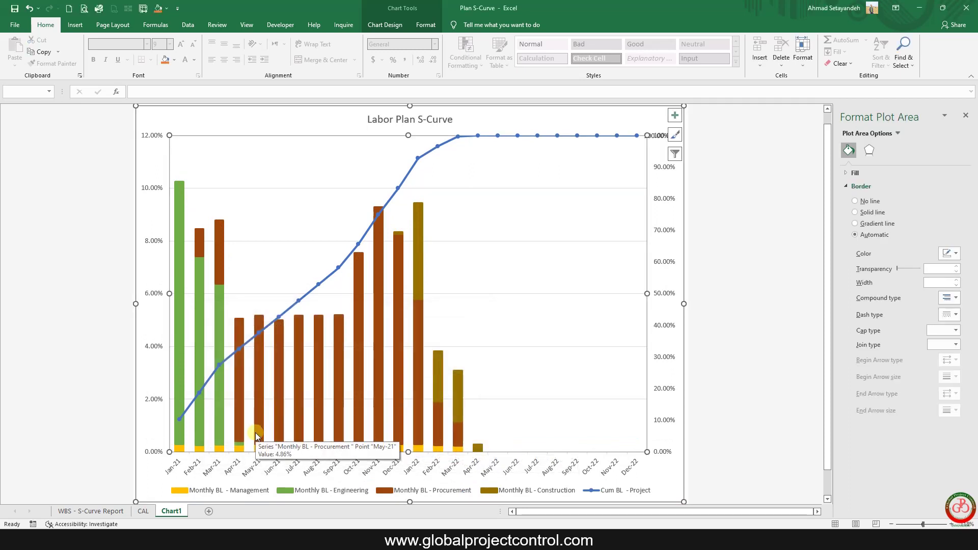
- Set both the fill and the outline of the Monthly BL - Construction columns to standard light blue
{"action": "left_click", "coordinate": [420, 276]}
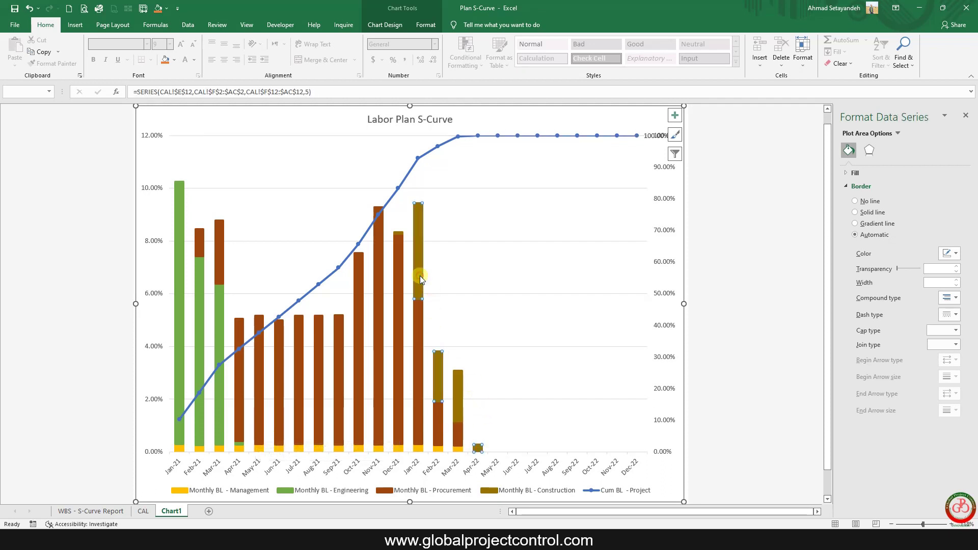
{"action": "left_click", "coordinate": [426, 25]}
{"action": "left_click", "coordinate": [387, 25]}
{"action": "left_click", "coordinate": [425, 25]}
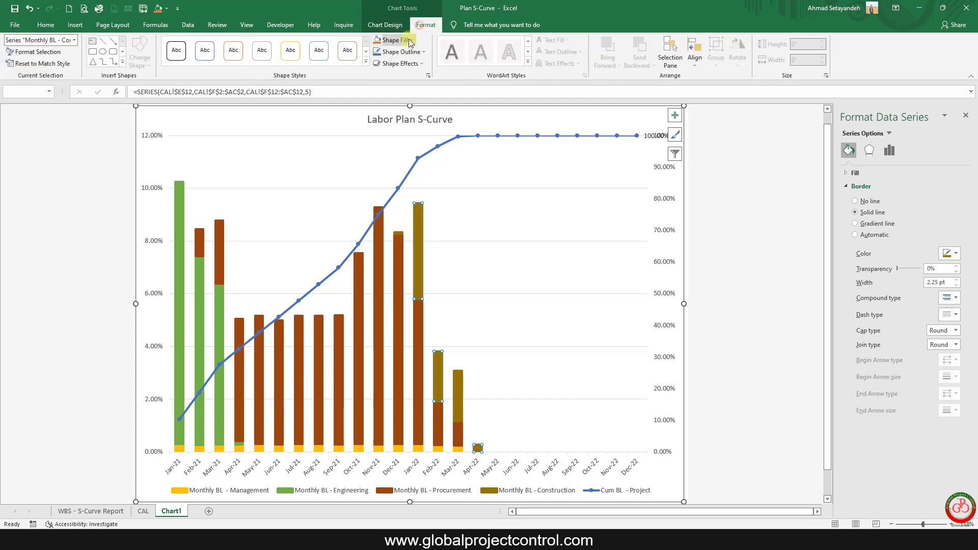
{"action": "left_click", "coordinate": [411, 41]}
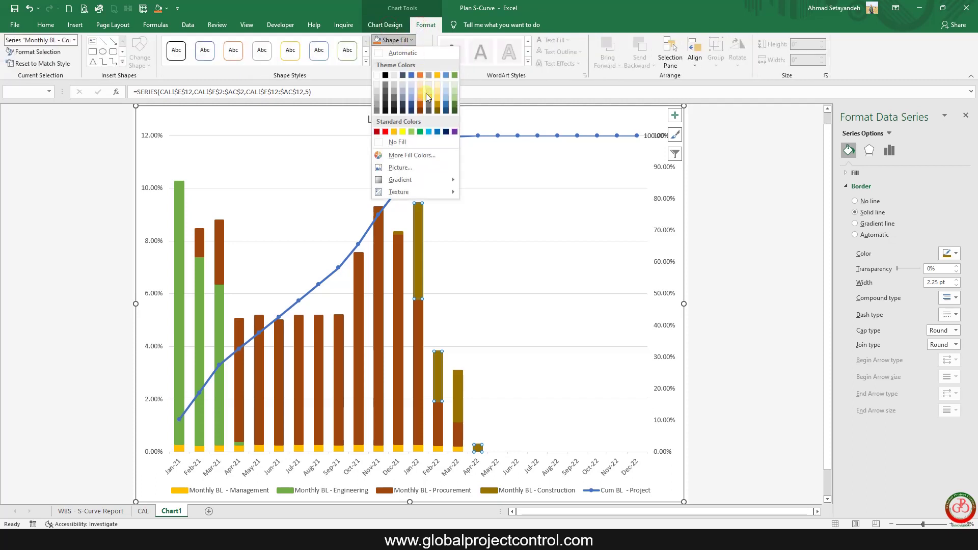
{"action": "left_click", "coordinate": [428, 131]}
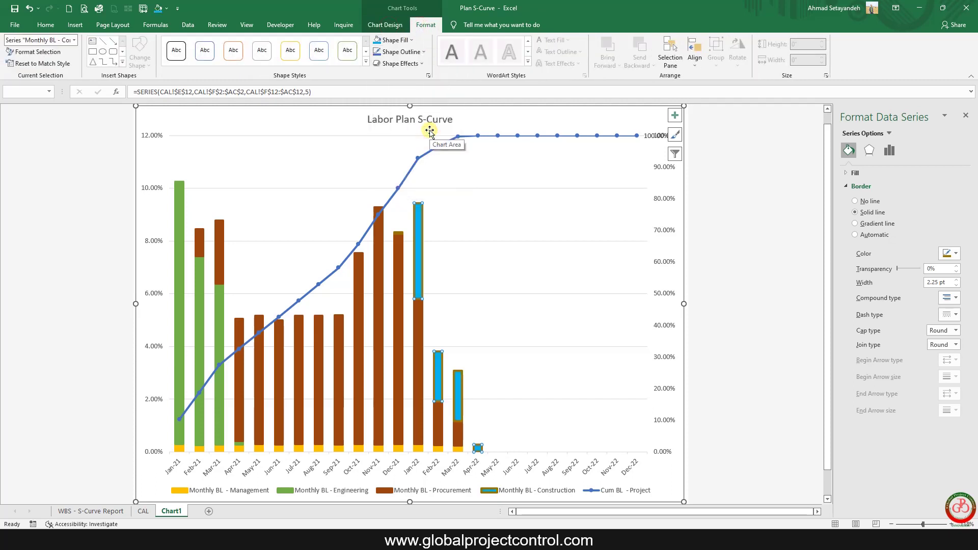
{"action": "left_click", "coordinate": [402, 51]}
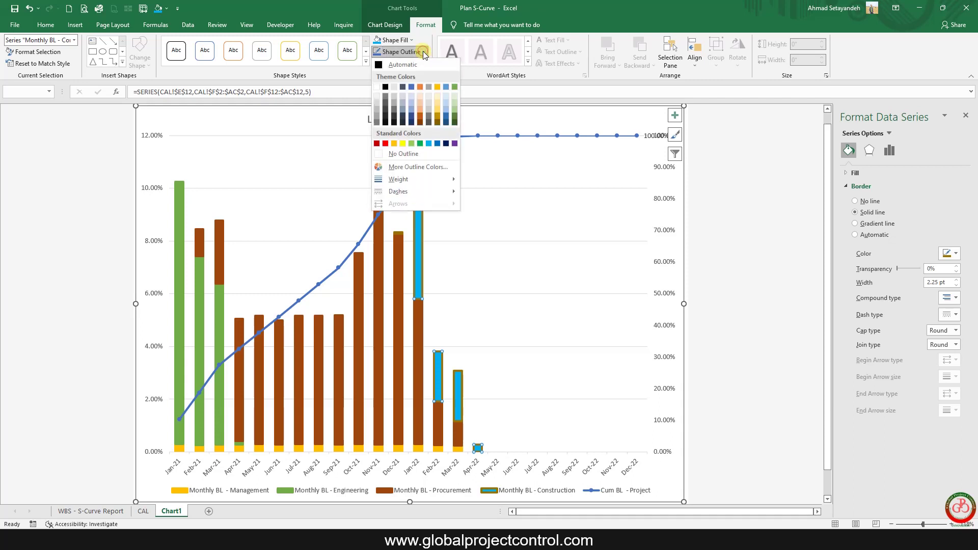
{"action": "left_click", "coordinate": [428, 143]}
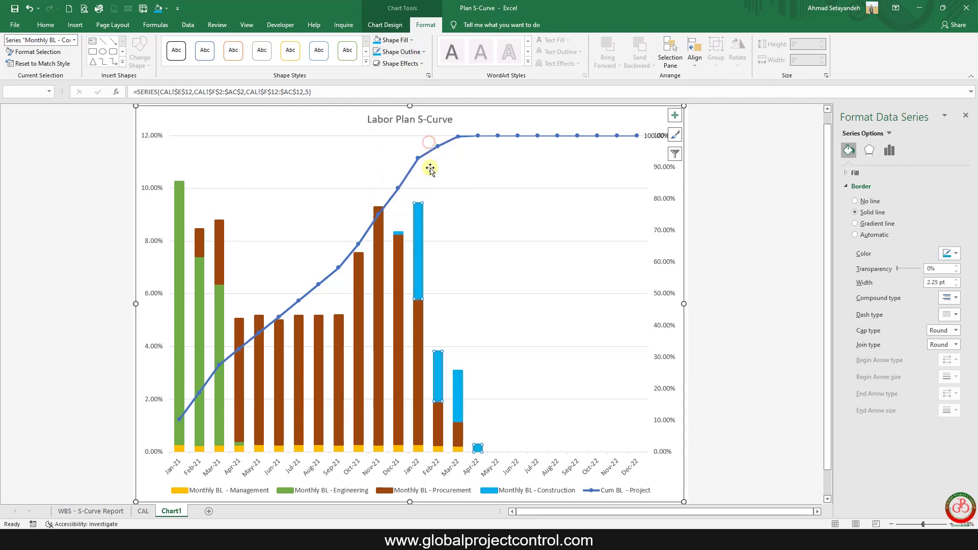
{"action": "left_click", "coordinate": [451, 269]}
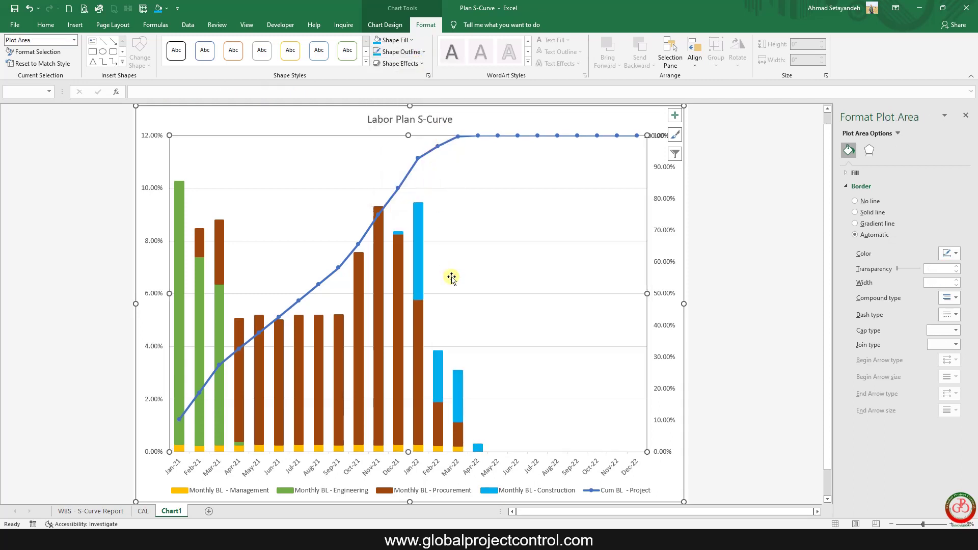
- Set both the outline and the fill of the Monthly BL - Procurement columns to standard red
{"action": "left_click", "coordinate": [380, 303]}
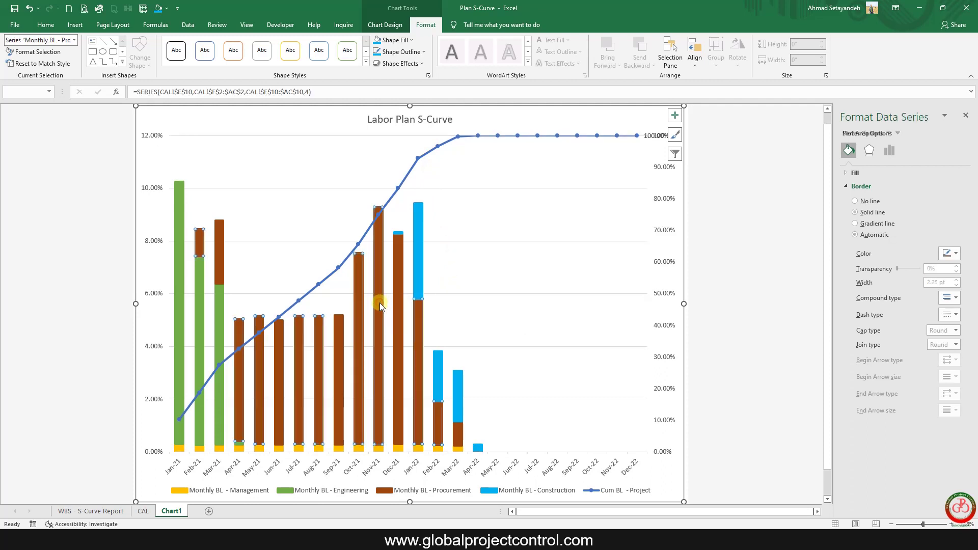
{"action": "left_click", "coordinate": [414, 53]}
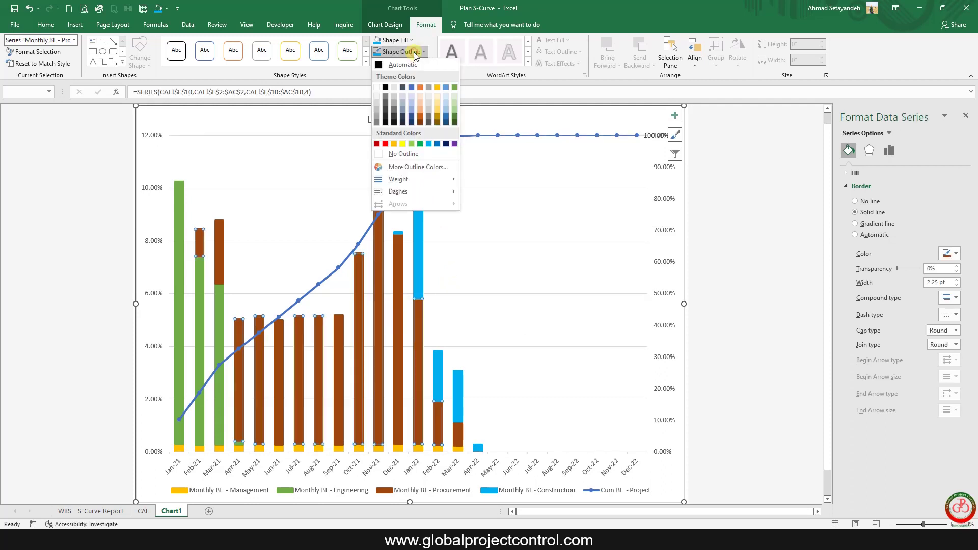
{"action": "left_click", "coordinate": [386, 144]}
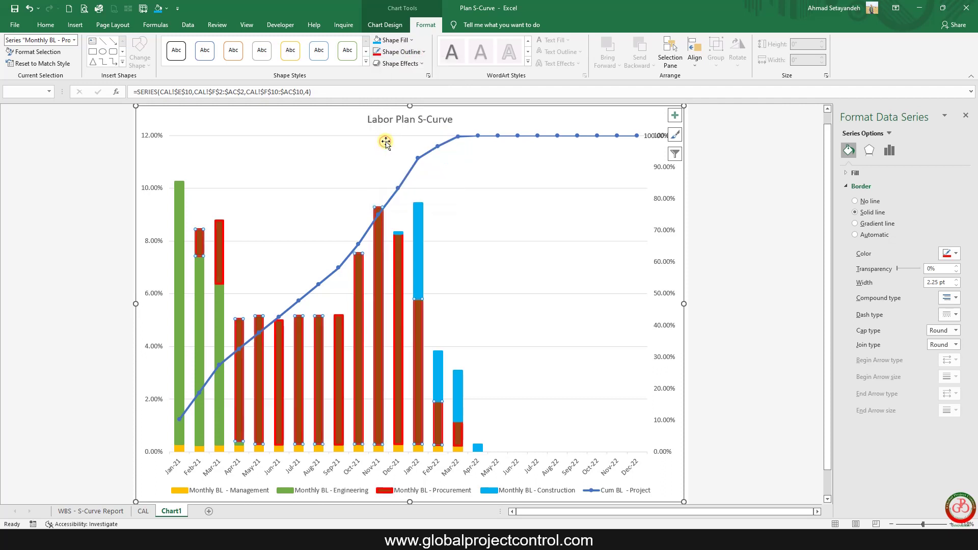
{"action": "left_click", "coordinate": [395, 41]}
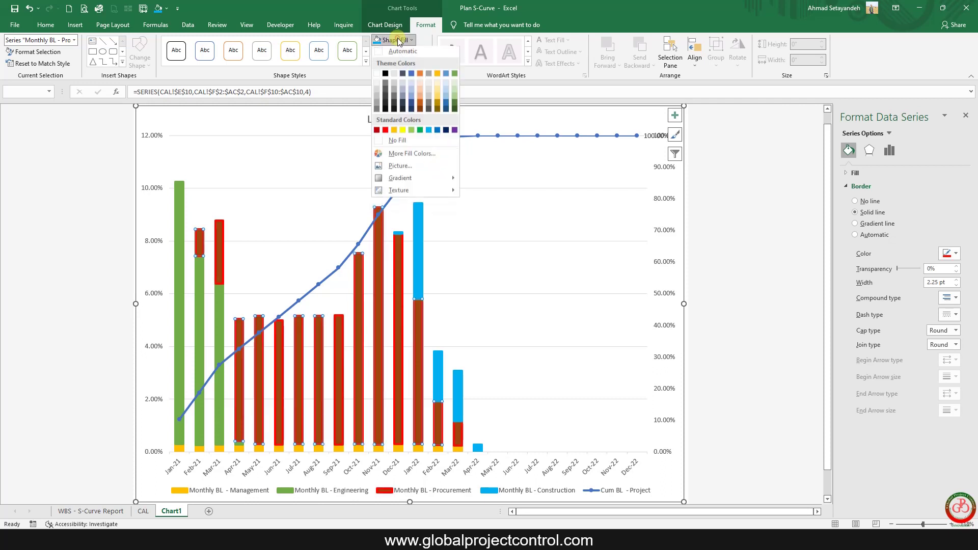
{"action": "left_click", "coordinate": [386, 132]}
{"action": "left_click", "coordinate": [306, 233]}
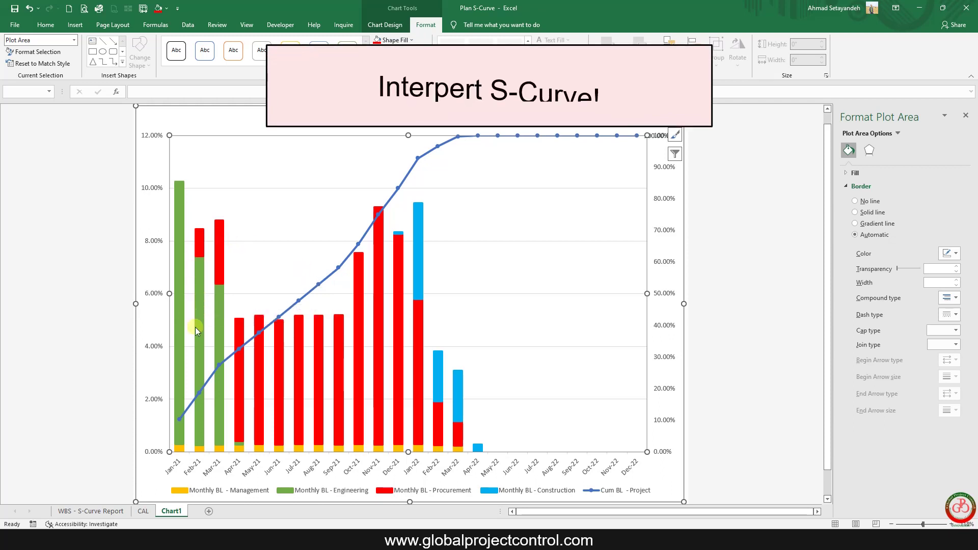
- Add a data label to the Jan-21 point of the Cum BL - Project curve
{"action": "left_click", "coordinate": [179, 419]}
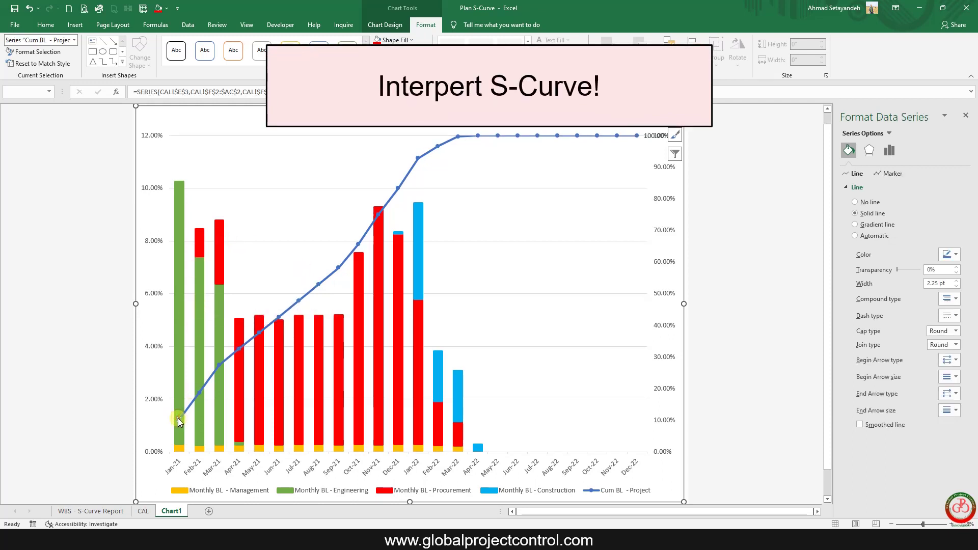
{"action": "right_click", "coordinate": [179, 419]}
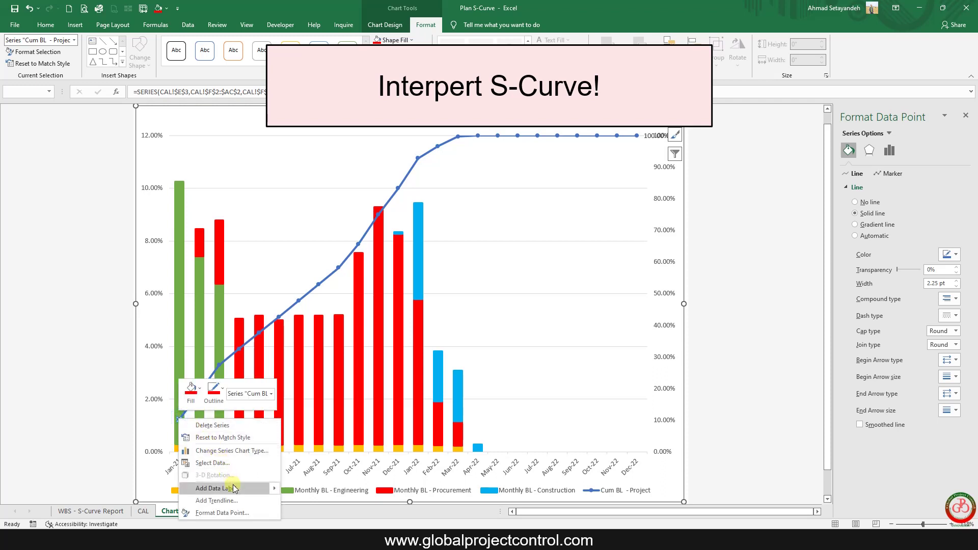
{"action": "left_click", "coordinate": [214, 489]}
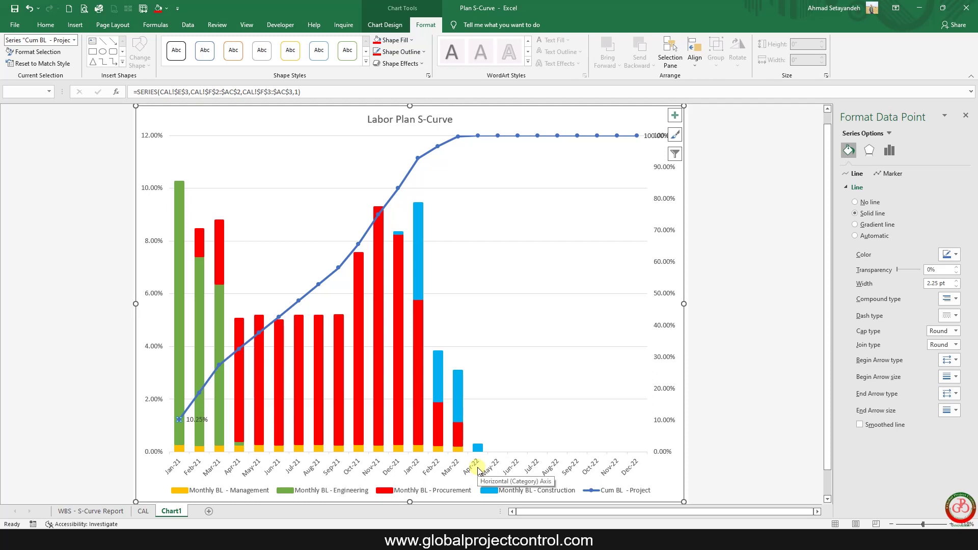
- Open the Labor Plan S-Curve chart's data source and exclude the Aug-22 through Dec-22 months from the horizontal axis categories
{"action": "left_click", "coordinate": [602, 248]}
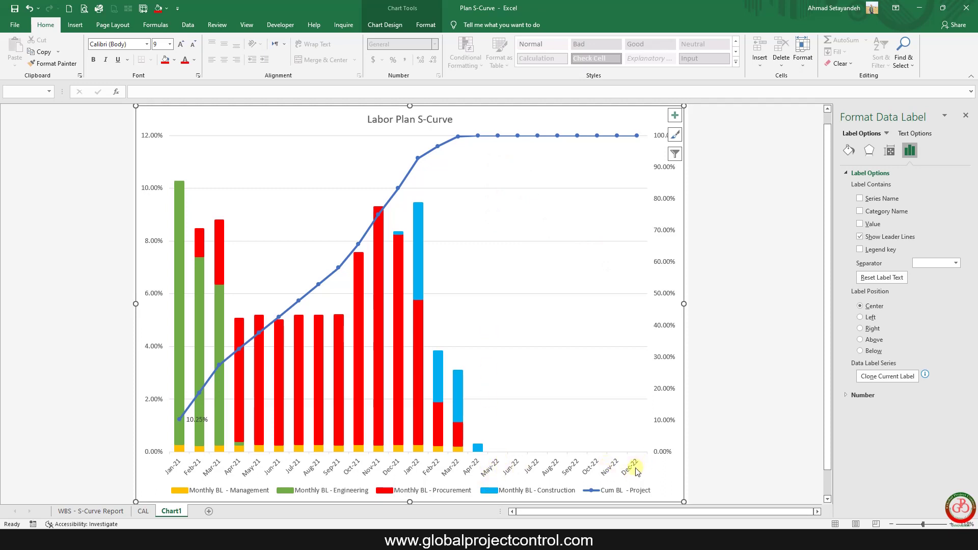
{"action": "right_click", "coordinate": [557, 258]}
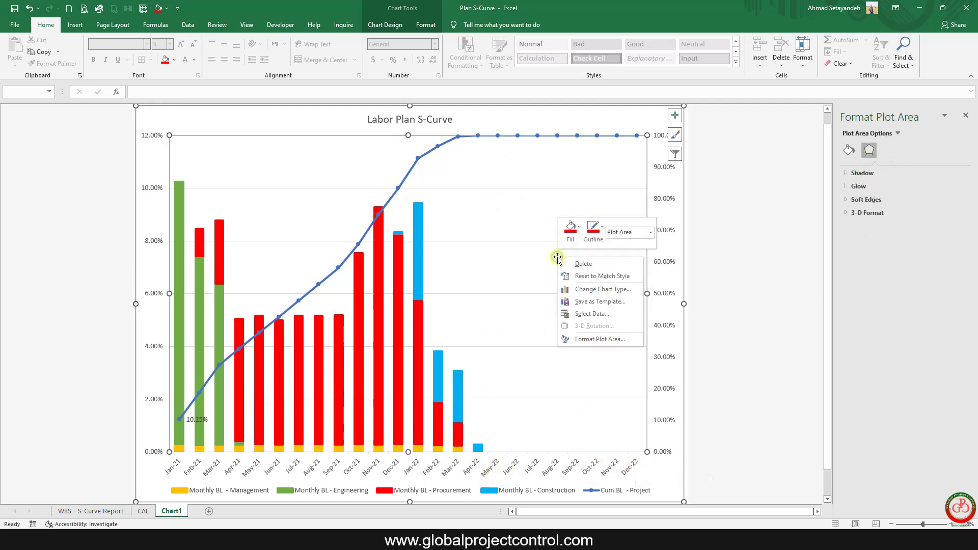
{"action": "left_click", "coordinate": [606, 316]}
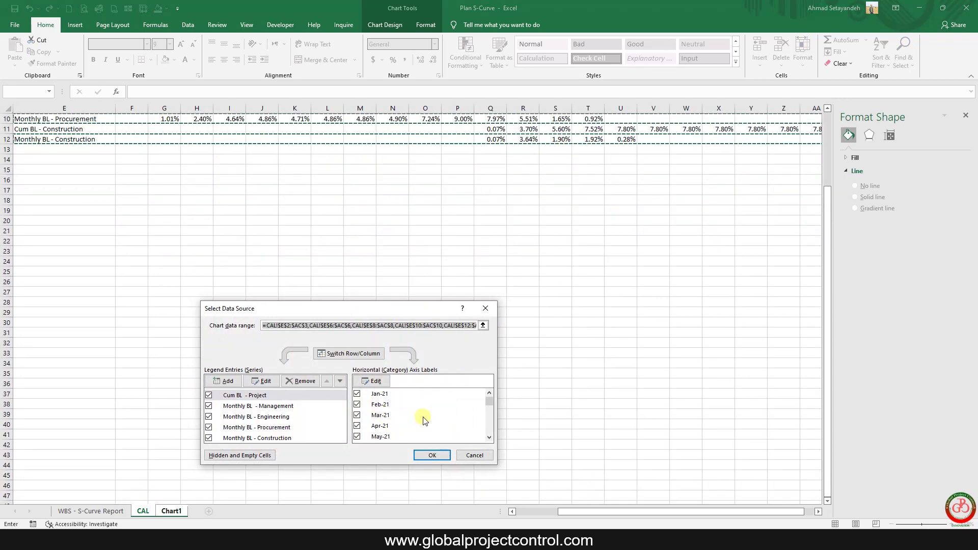
{"action": "left_click_drag", "start_coordinate": [490, 402], "coordinate": [489, 430]}
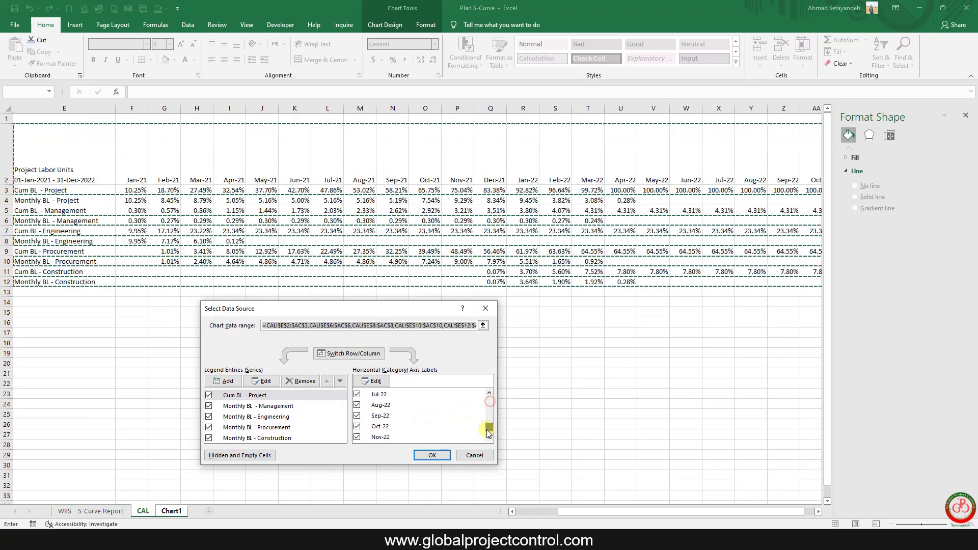
{"action": "left_click", "coordinate": [357, 437]}
{"action": "left_click", "coordinate": [357, 426]}
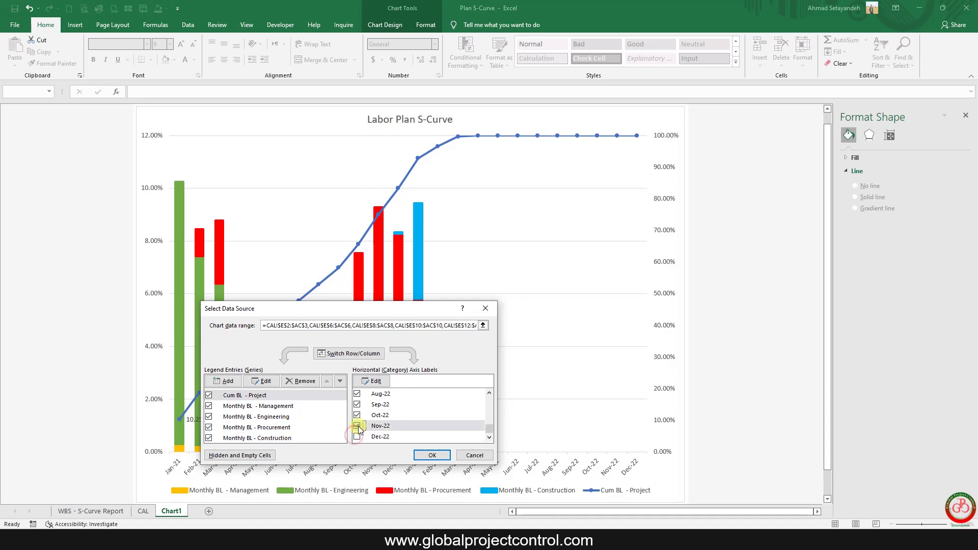
{"action": "left_click", "coordinate": [357, 415]}
{"action": "left_click", "coordinate": [356, 404]}
{"action": "left_click", "coordinate": [356, 394]}
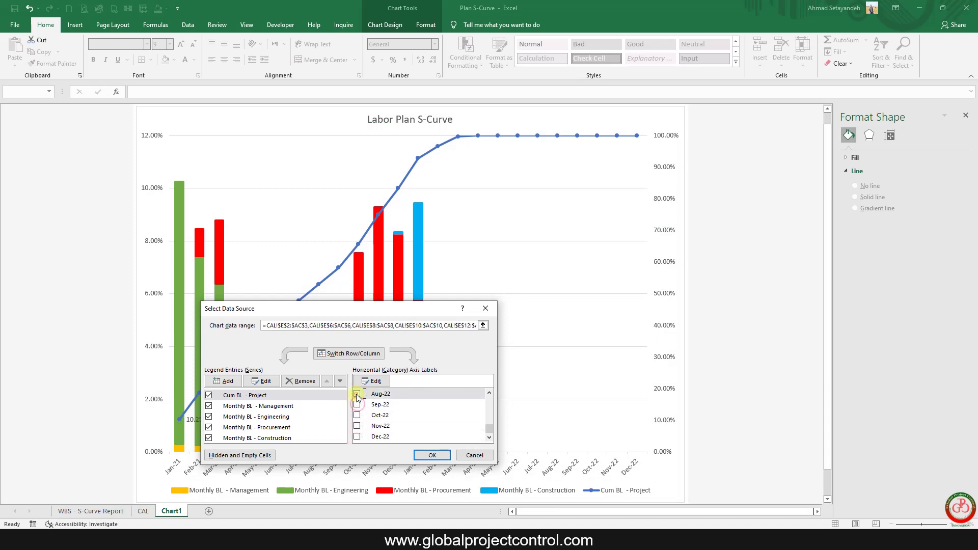
- Exclude Jun-22 and Jul-22 from the chart's axis categories, keep May-22 as the last month, and apply the data source selection
{"action": "scroll", "coordinate": [369, 407], "scroll_direction": "up", "scroll_amount": 1}
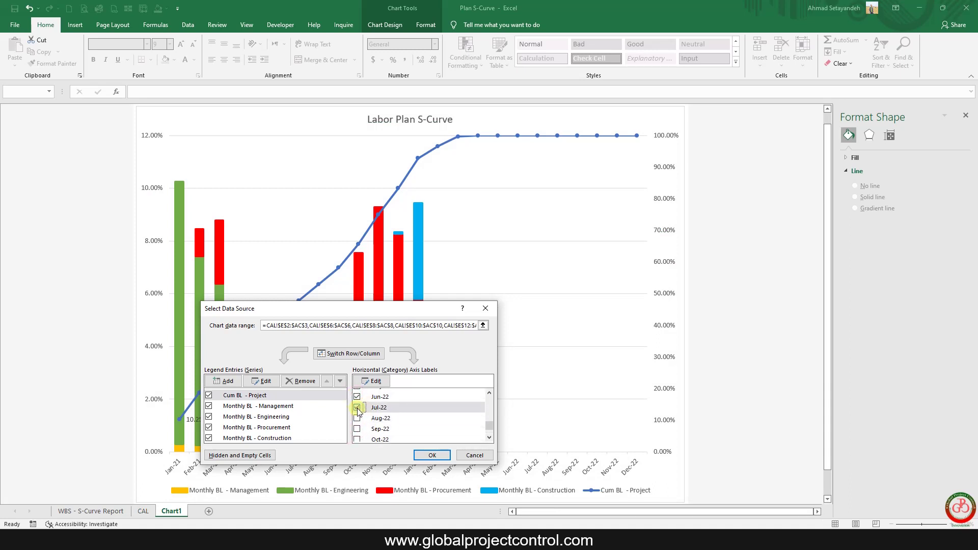
{"action": "scroll", "coordinate": [358, 410], "scroll_direction": "up", "scroll_amount": 2}
{"action": "scroll", "coordinate": [365, 420], "scroll_direction": "down", "scroll_amount": 1}
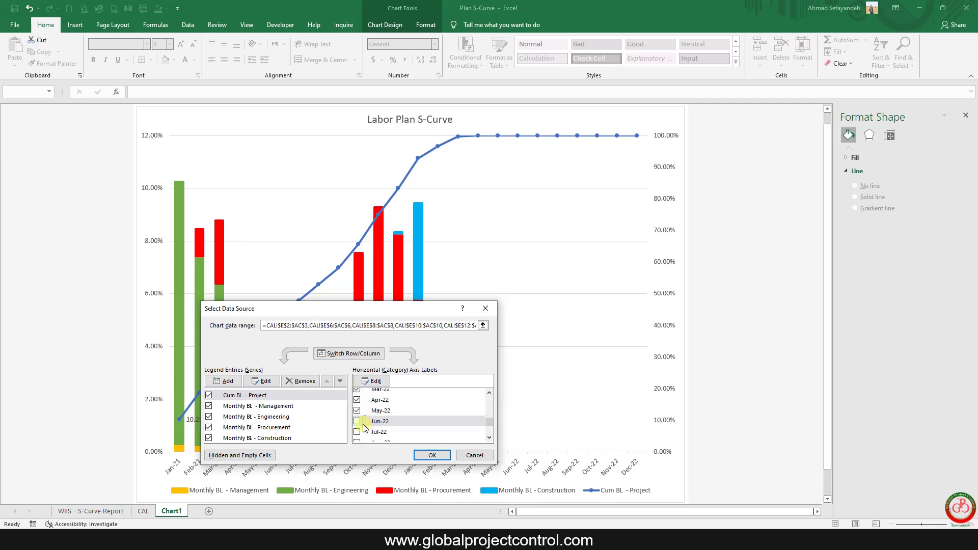
{"action": "left_click", "coordinate": [357, 411]}
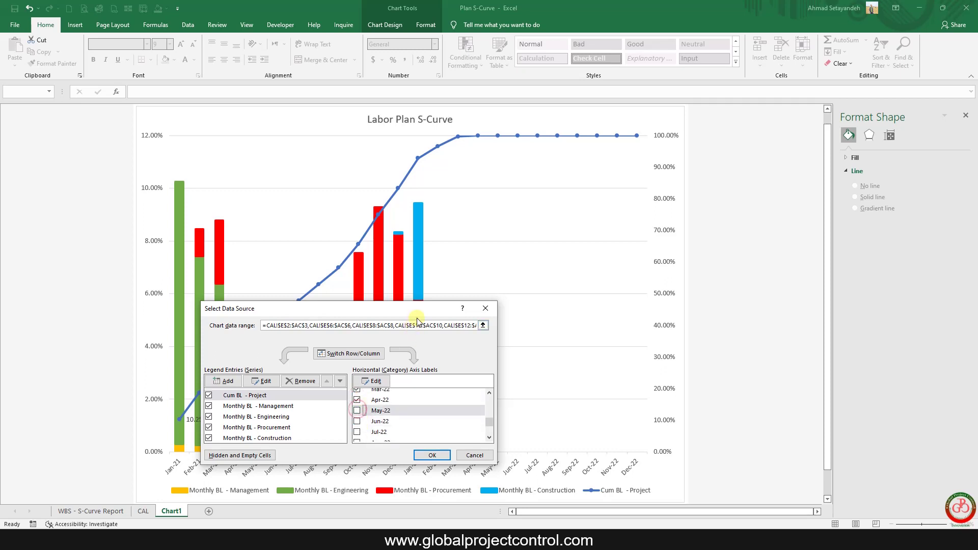
{"action": "left_click_drag", "start_coordinate": [403, 307], "coordinate": [367, 262]}
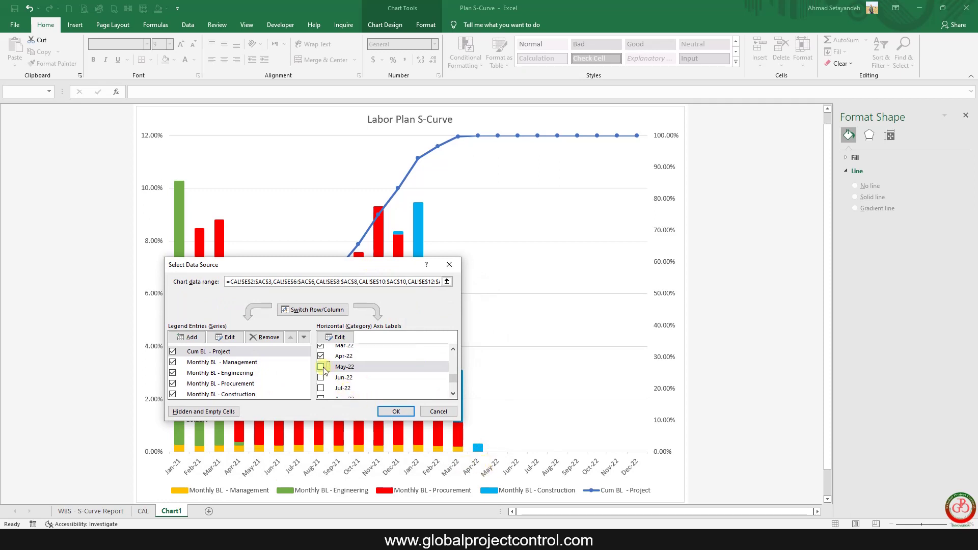
{"action": "left_click", "coordinate": [396, 411]}
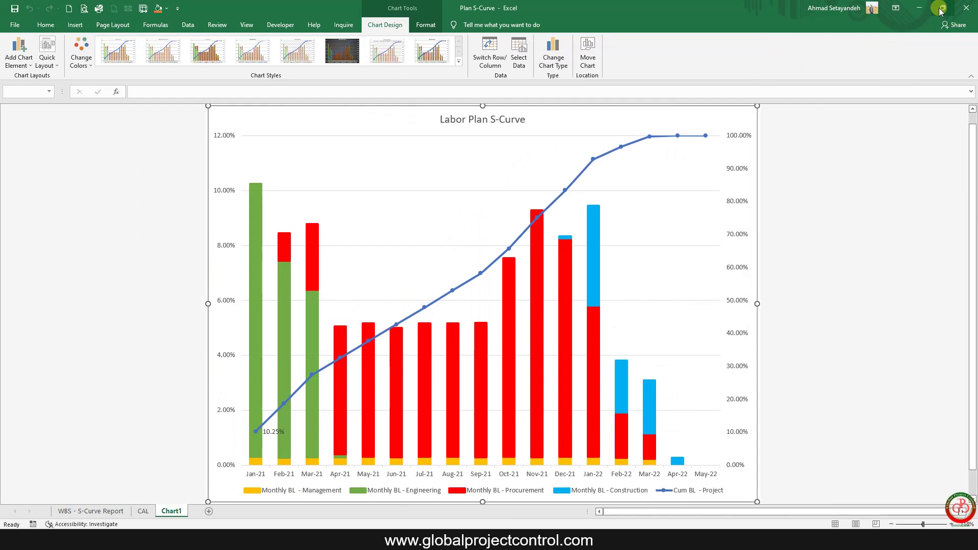
- Arrange the Excel chart window side by side with the Primavera P6 Activities window
{"action": "key", "text": "super+Right"}
{"action": "key", "text": "Right"}
{"action": "key", "text": "Return"}
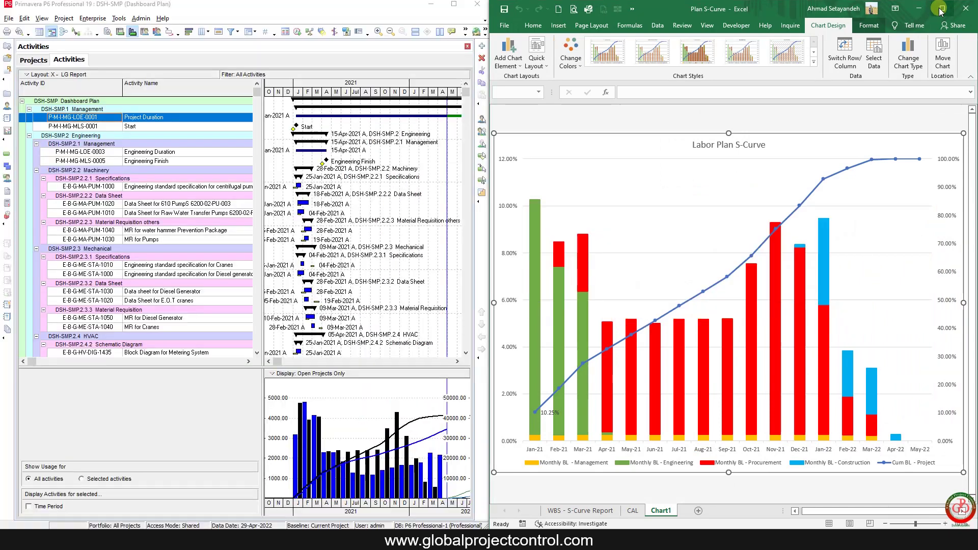